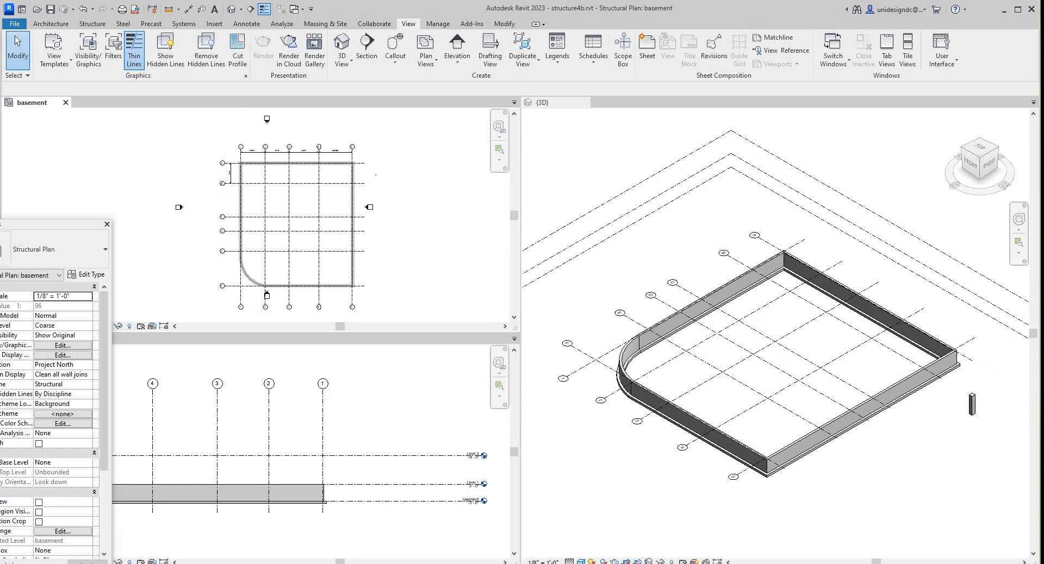
- Arrange the open views as tabs instead of tiles, with the basement structural plan in front
scroll(271, 188, "up", 2)
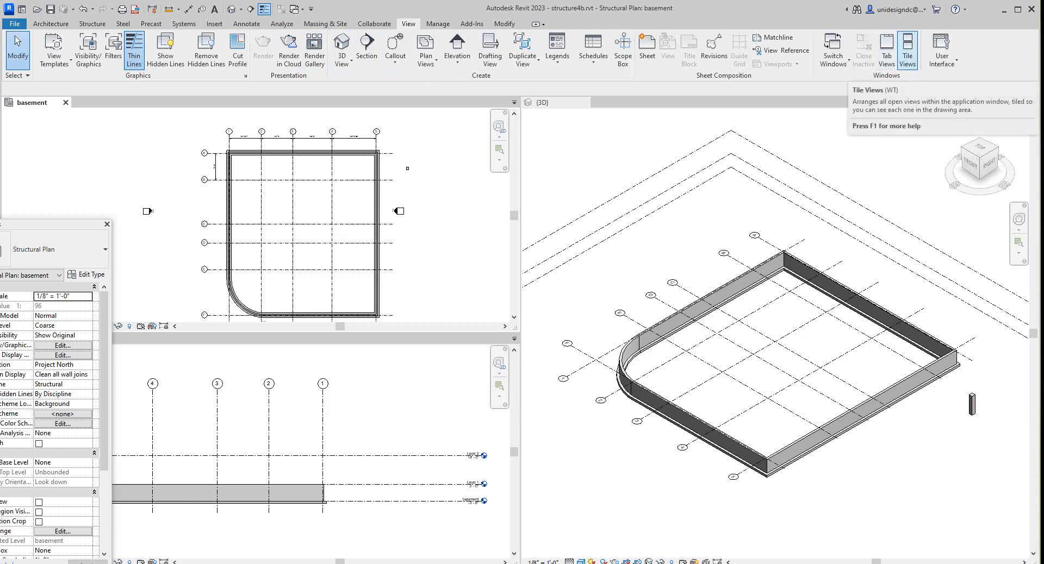
left_click(886, 55)
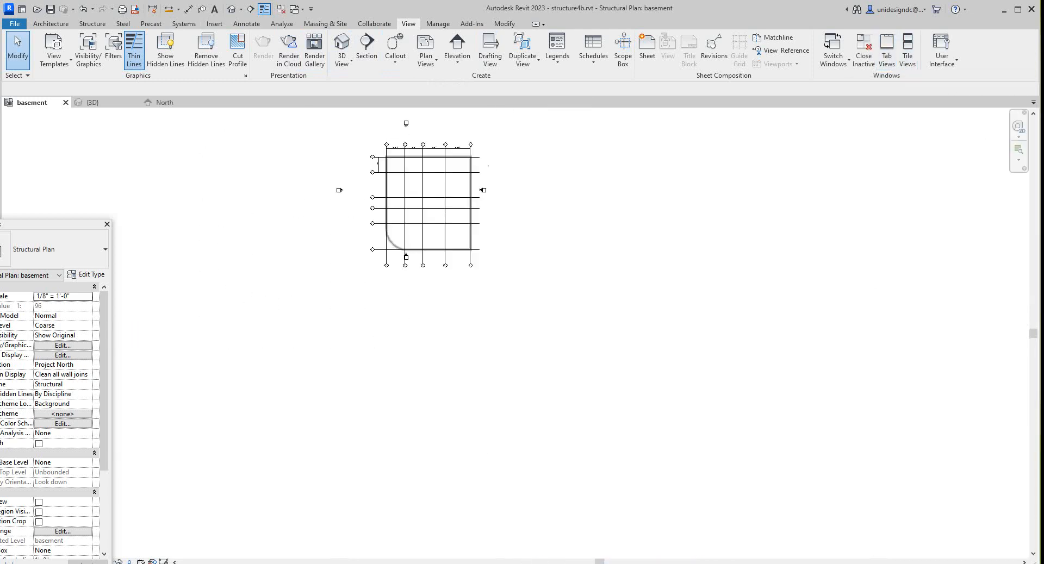
scroll(383, 157, "up", 7)
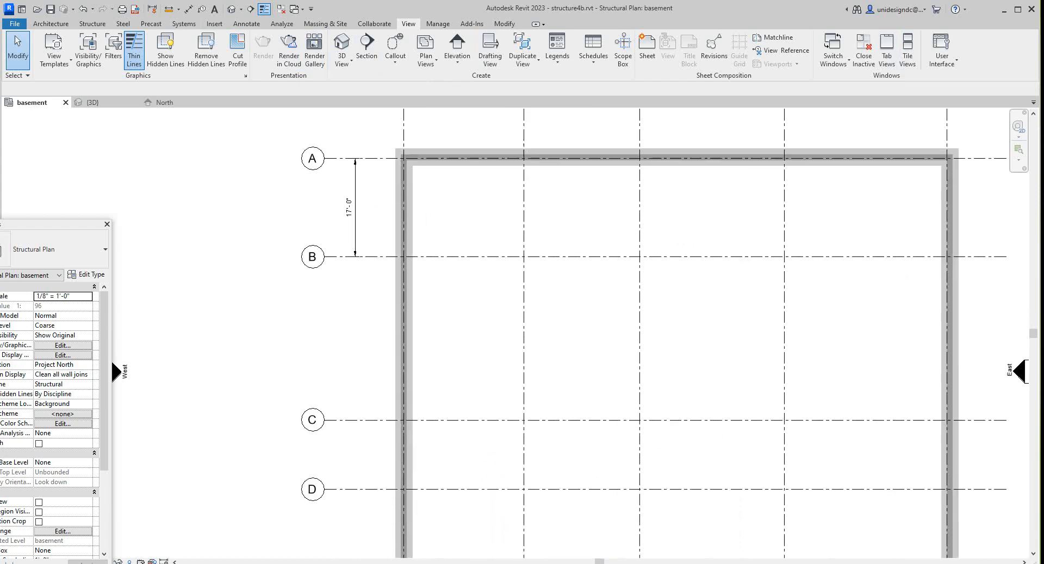
middle_click_drag(436, 177, 422, 230)
scroll(423, 231, "up", 1)
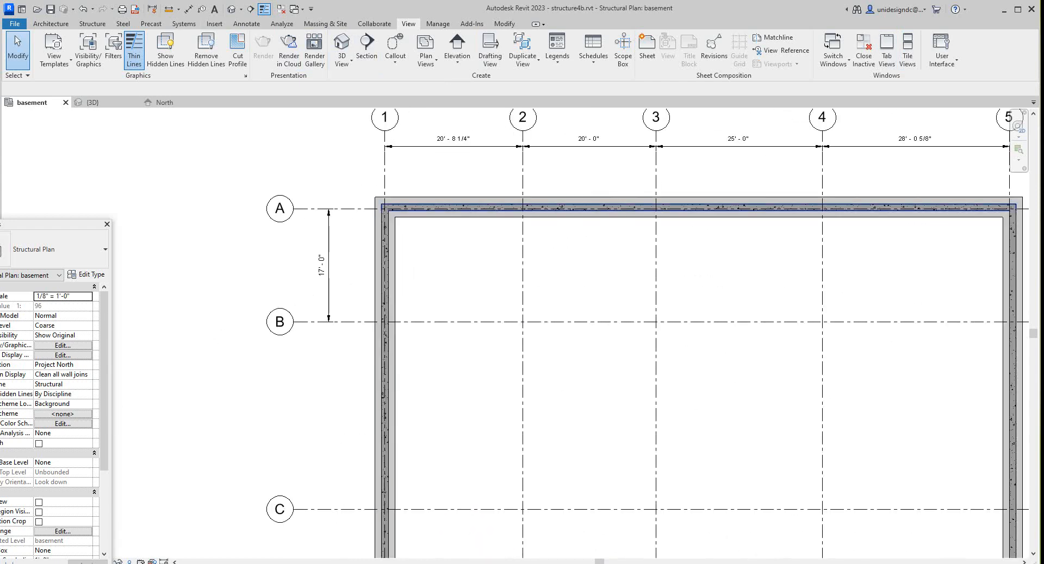
- Examine the foundation wall outline, footings and grid layout in the basement structural plan
scroll(391, 196, "down", 4)
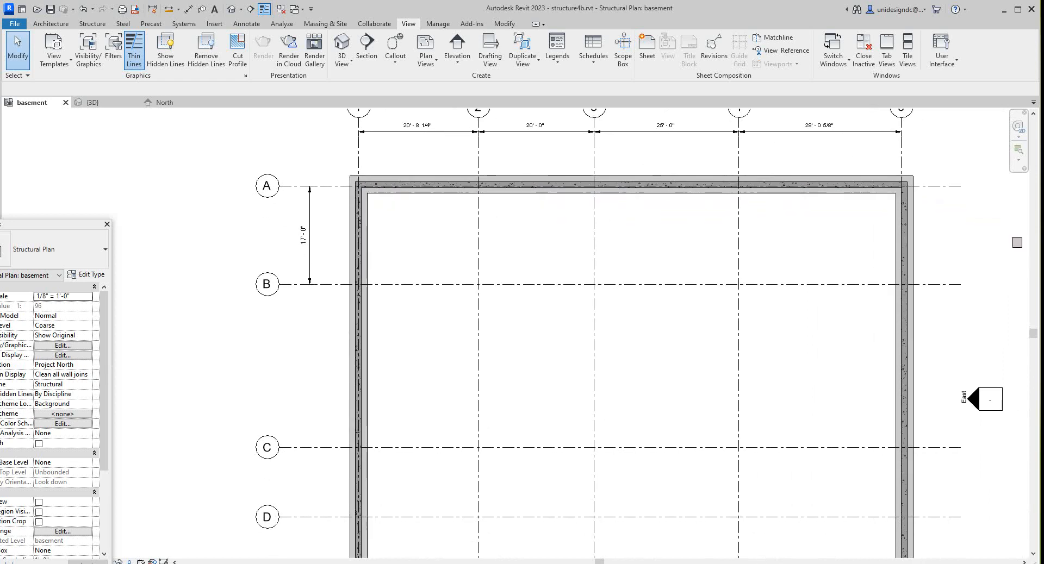
middle_click_drag(476, 338, 468, 303)
scroll(471, 247, "down", 3)
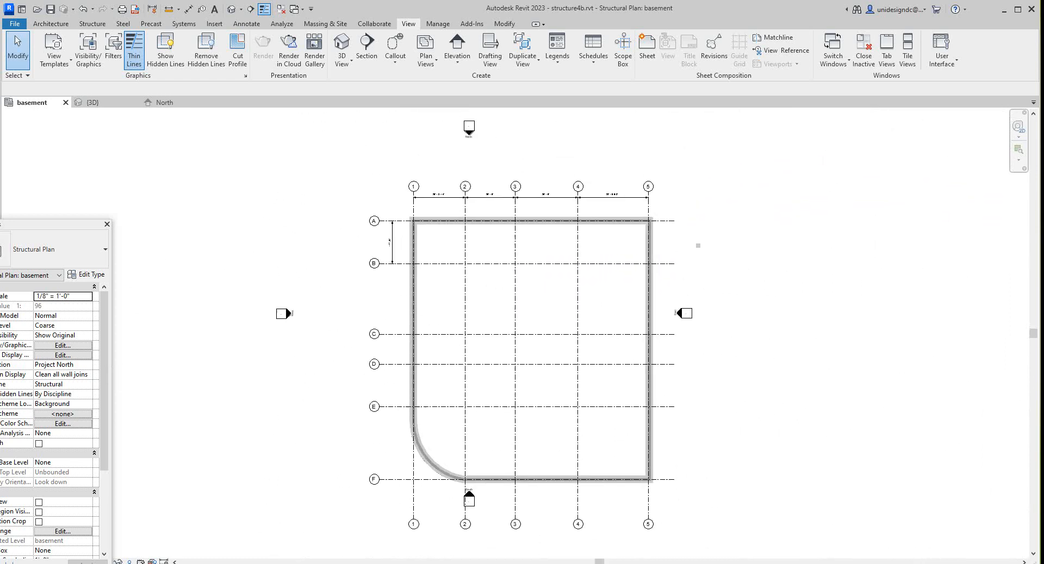
scroll(578, 273, "up", 2)
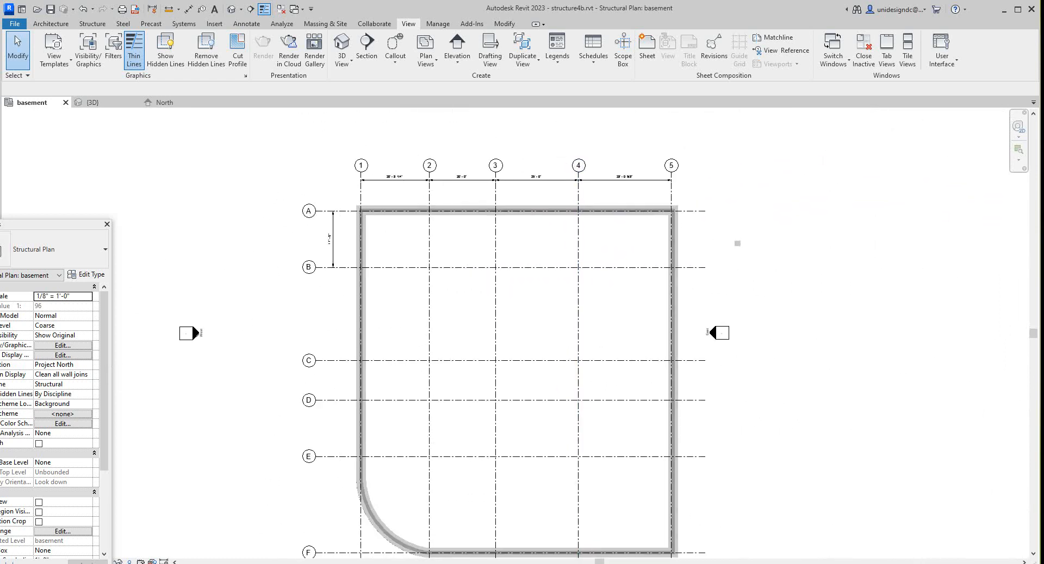
scroll(615, 246, "down", 1)
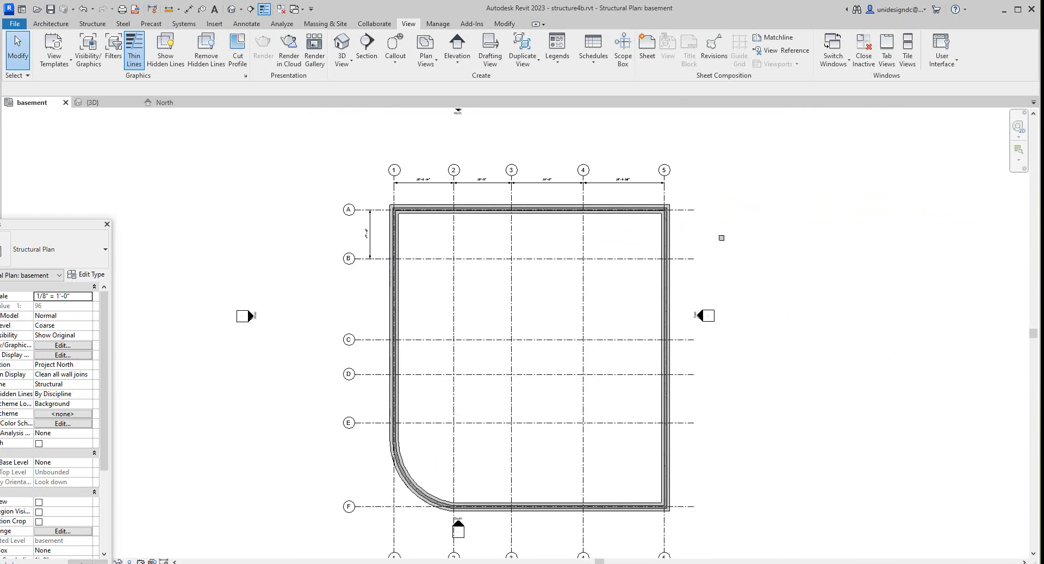
mouse_move(462, 563)
middle_click_drag(341, 466, 343, 443)
scroll(342, 429, "up", 1)
scroll(343, 429, "down", 1)
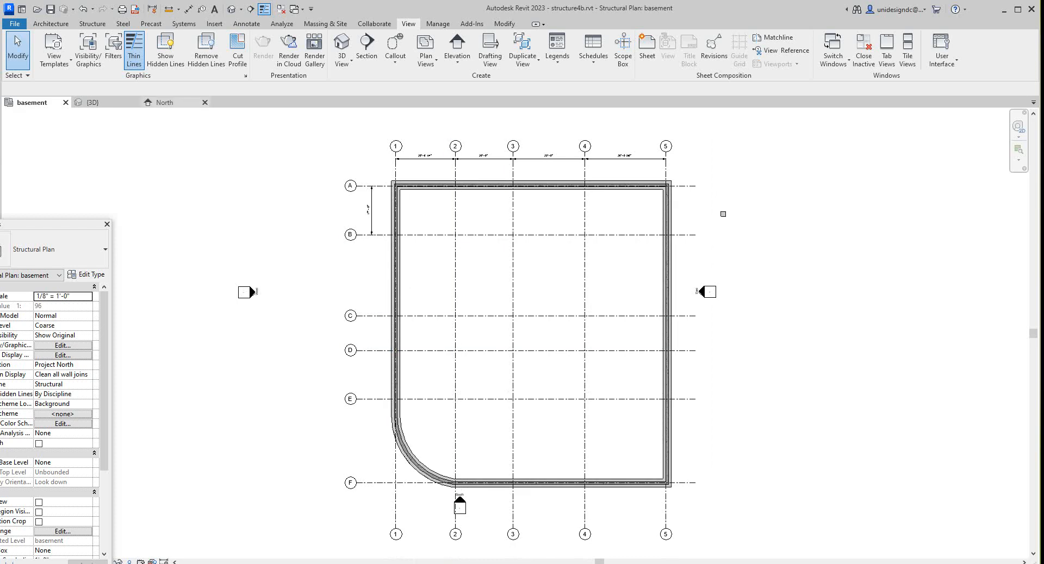
- Show the 3D view and inspect the foundation walls and footings
left_click(93, 102)
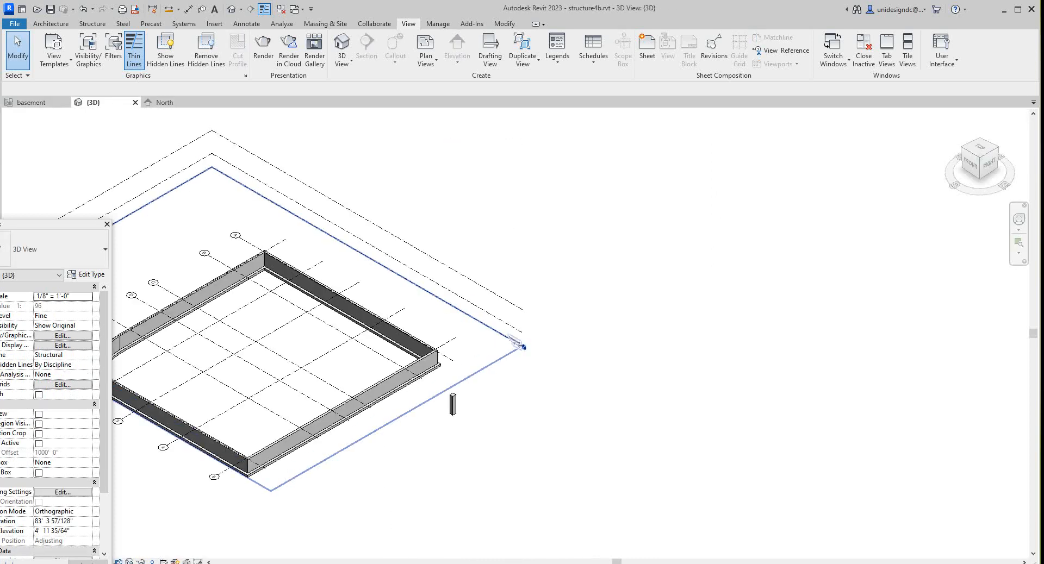
middle_click_drag(477, 322, 753, 357)
scroll(753, 358, "down", 1)
scroll(588, 357, "up", 4)
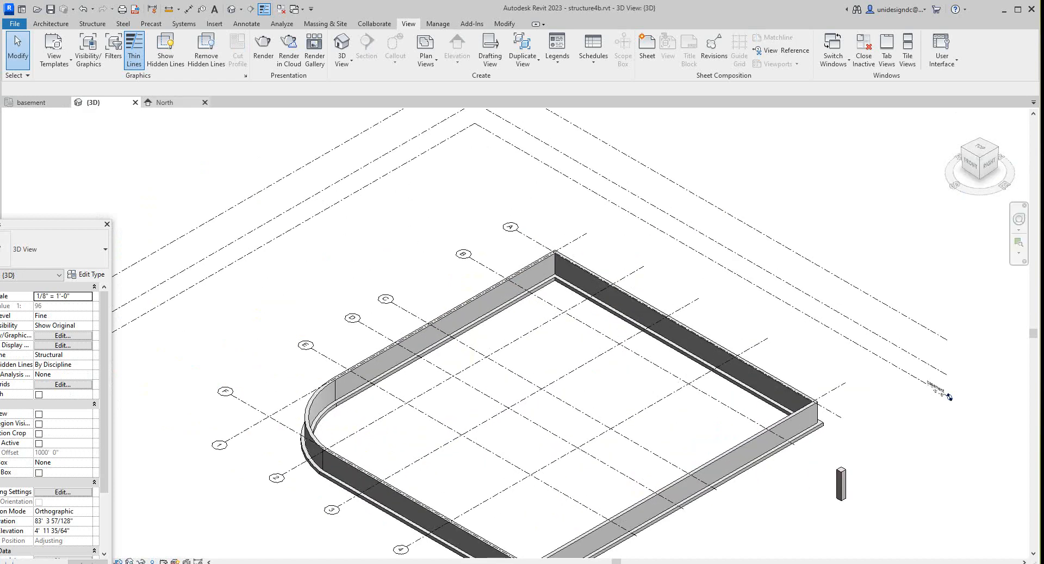
- Open the North elevation and check the Level 2, Level 1 and basement levels against the foundation wall
left_click(165, 102)
scroll(250, 182, "down", 1)
middle_click_drag(261, 213, 438, 286)
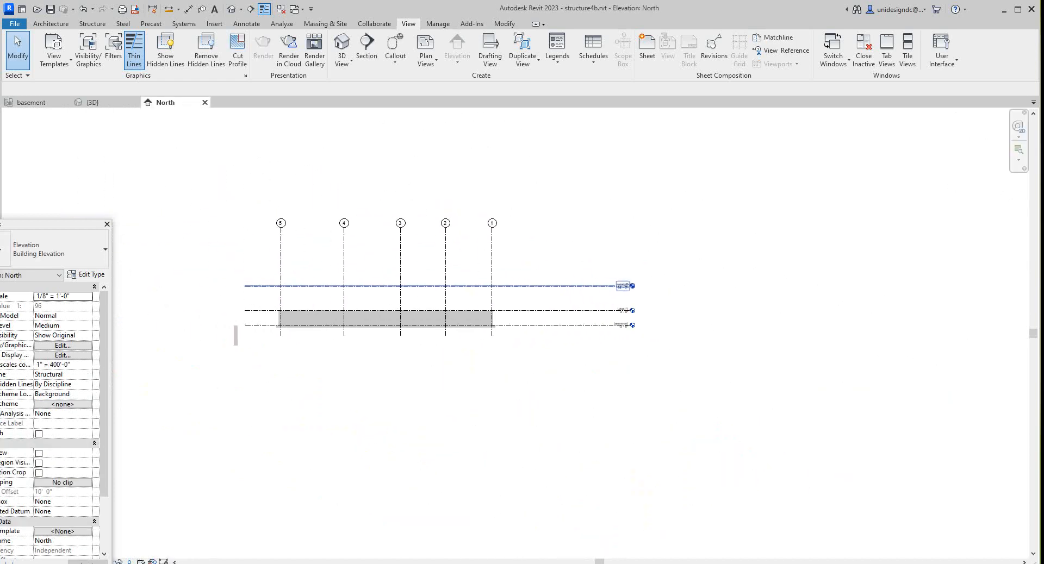
scroll(581, 310, "up", 3)
middle_click_drag(581, 310, 639, 343)
scroll(679, 312, "up", 3)
scroll(638, 344, "down", 2)
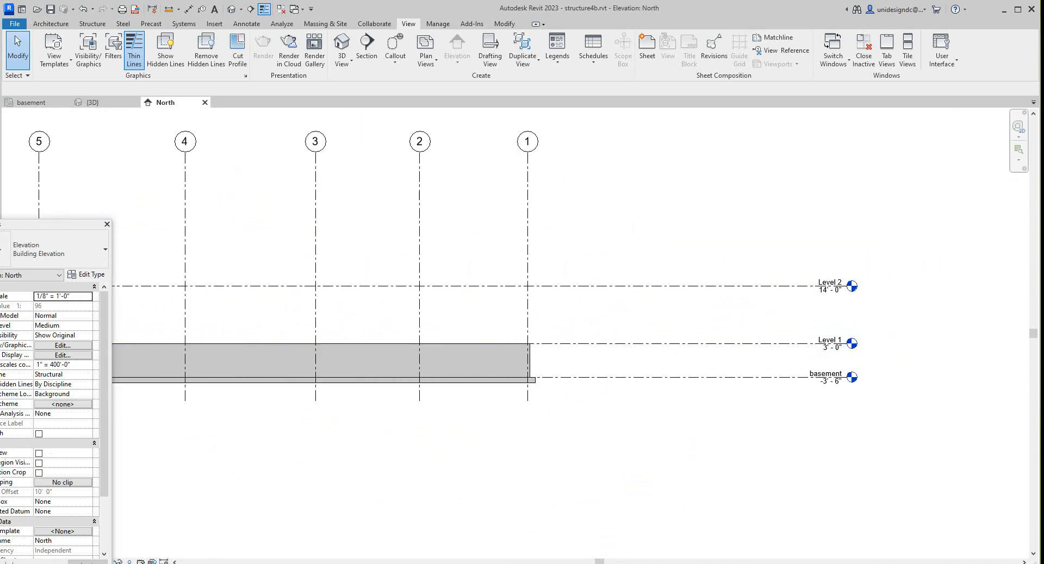
scroll(829, 359, "up", 2)
middle_click_drag(829, 358, 810, 356)
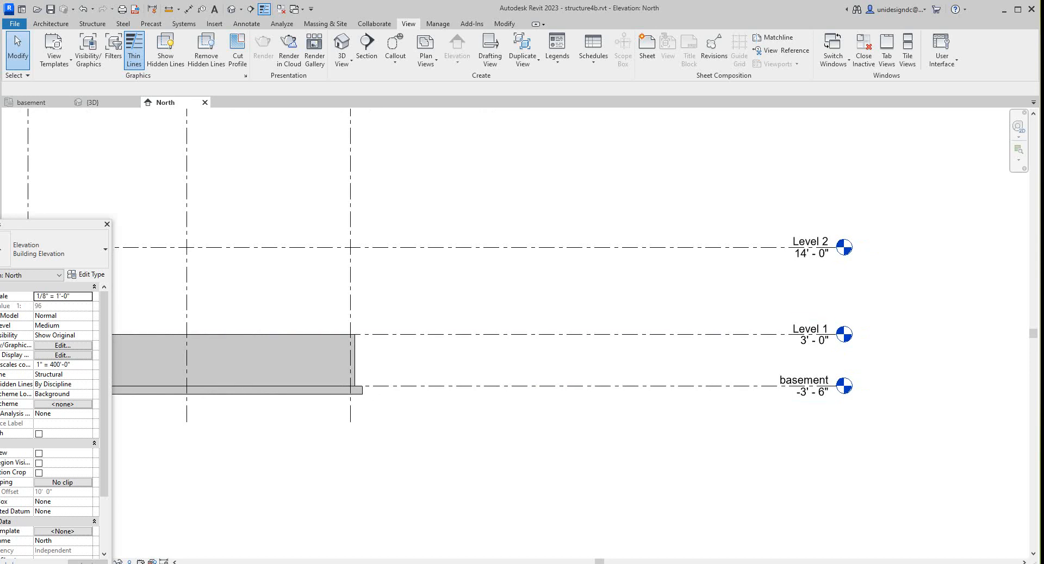
scroll(610, 360, "down", 1)
middle_click_drag(609, 361, 702, 353)
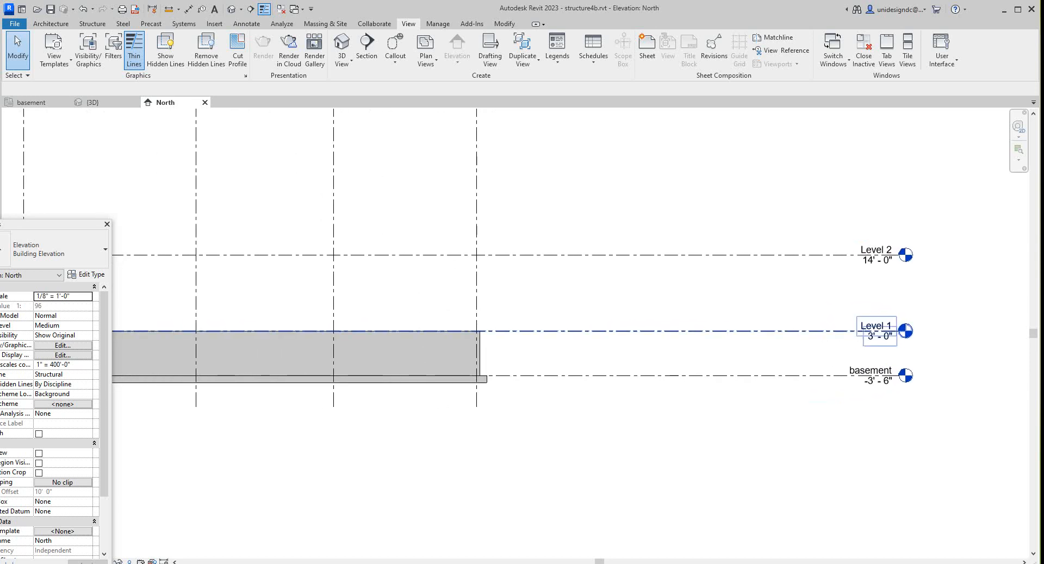
scroll(876, 375, "up", 2)
scroll(548, 398, "down", 2)
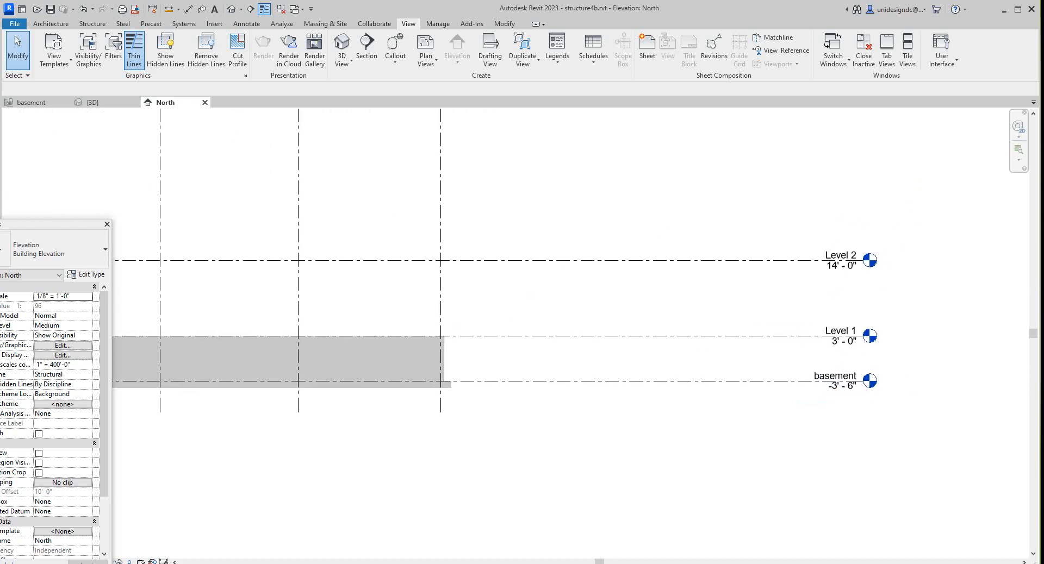
scroll(715, 420, "up", 1)
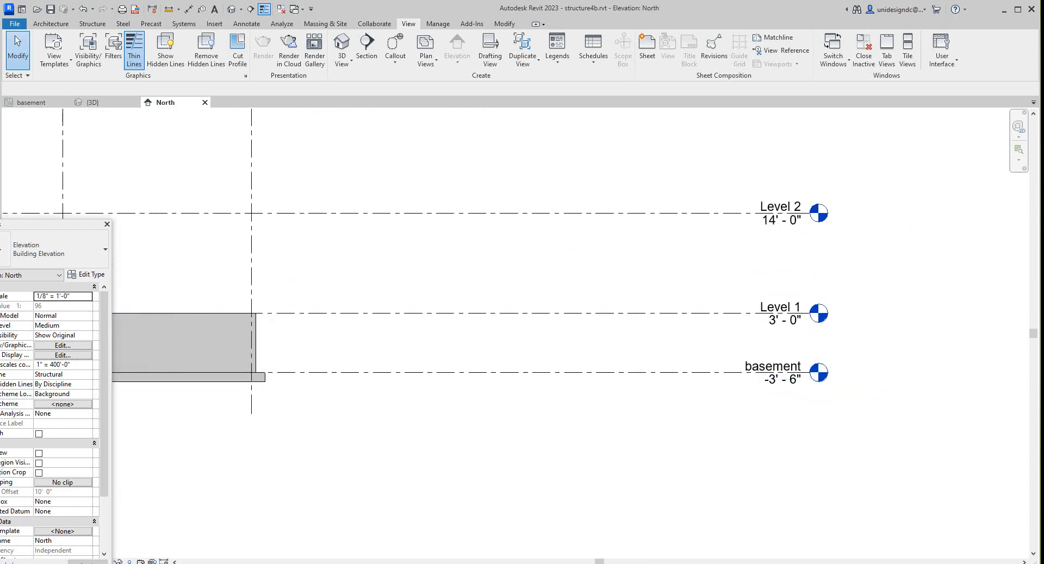
scroll(778, 381, "up", 2)
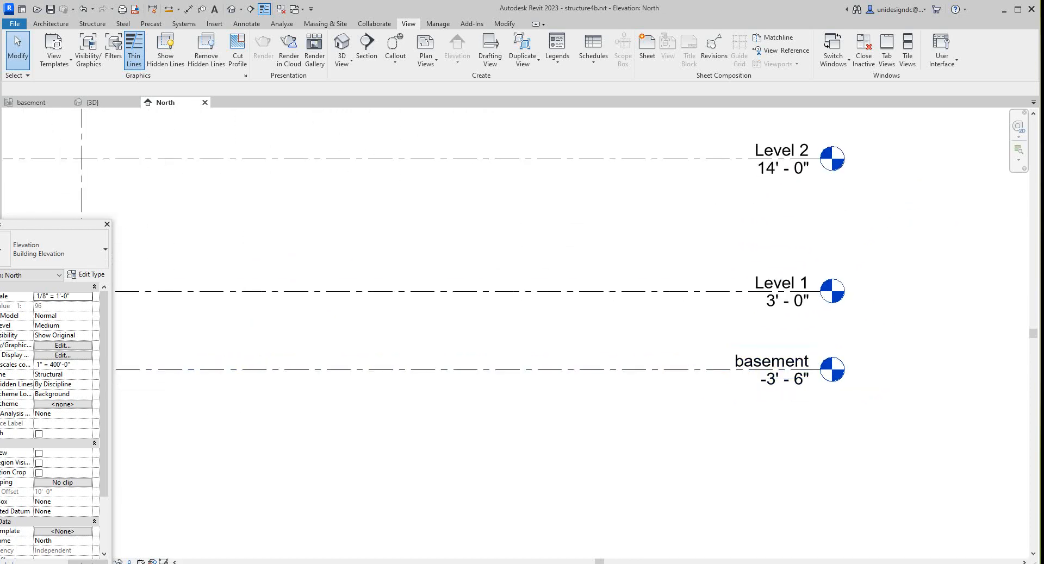
middle_click_drag(778, 408, 793, 390)
scroll(726, 366, "down", 1)
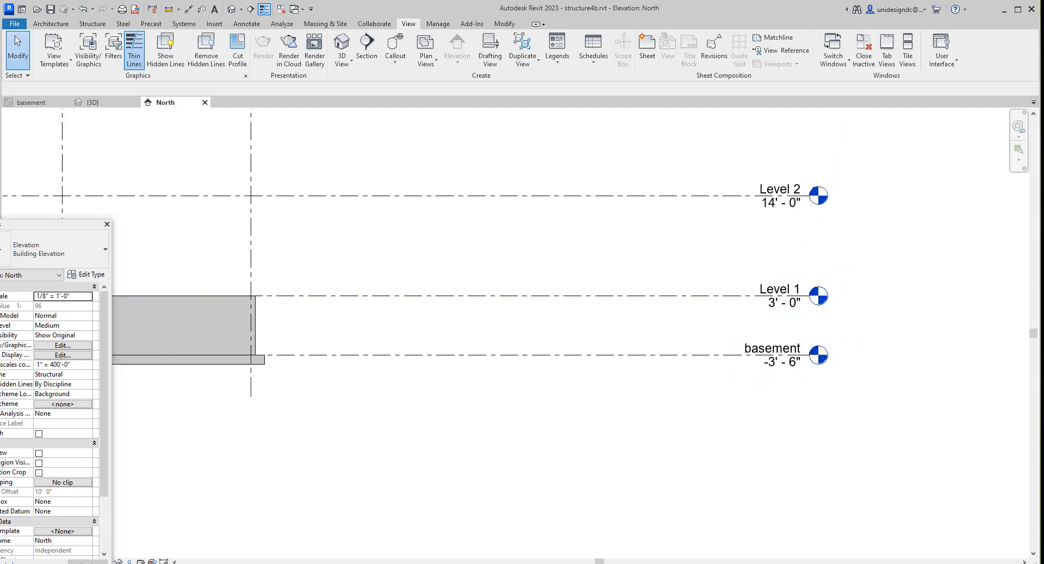
scroll(792, 455, "down", 3)
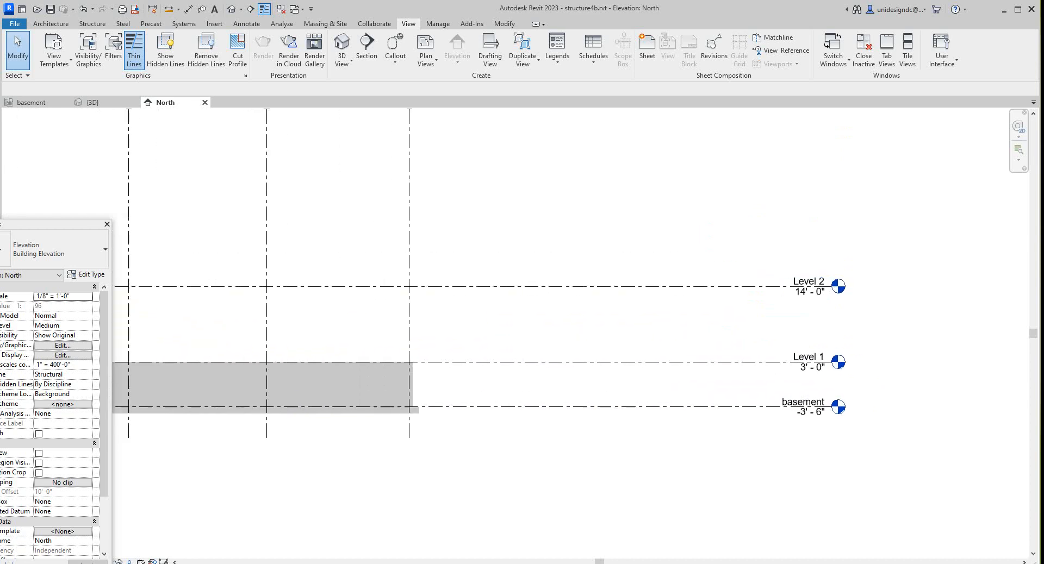
- Delete the stray structural column standing outside grid 5 in the North elevation
middle_click_drag(681, 408, 797, 451)
scroll(707, 392, "down", 1)
scroll(693, 400, "up", 3)
scroll(797, 451, "down", 2)
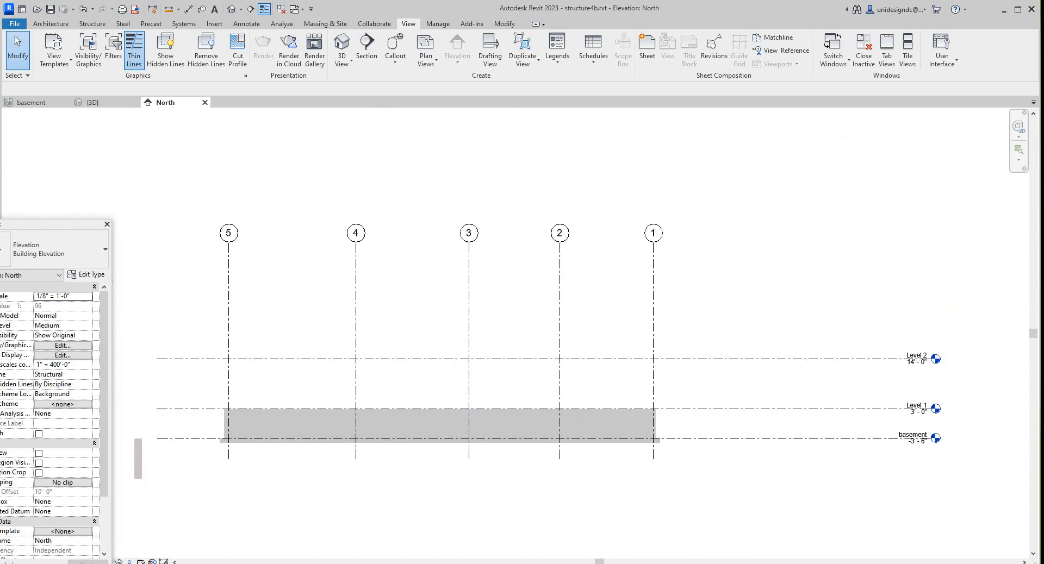
scroll(502, 404, "down", 2)
left_click(227, 446)
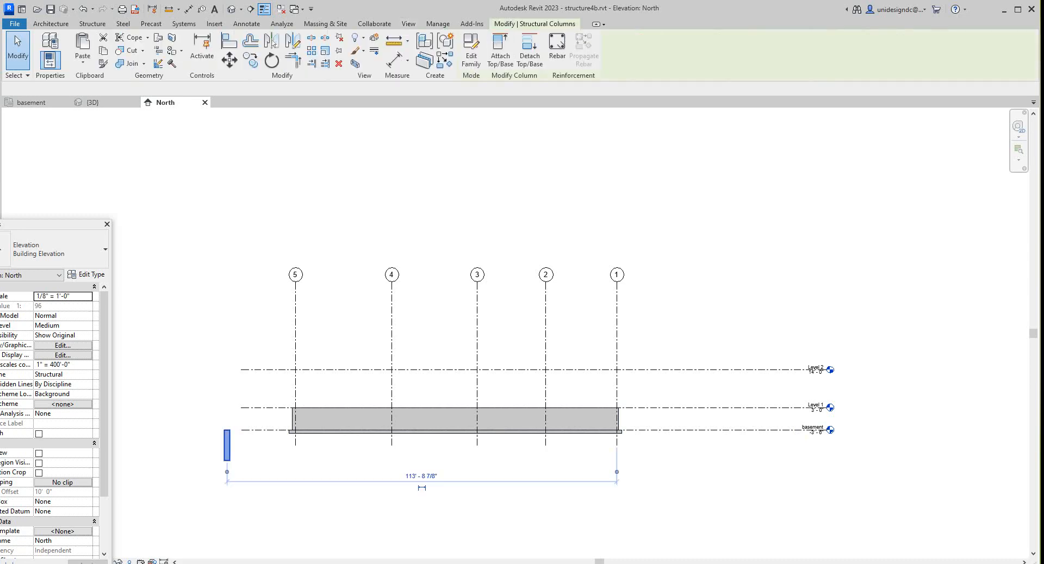
key("Delete")
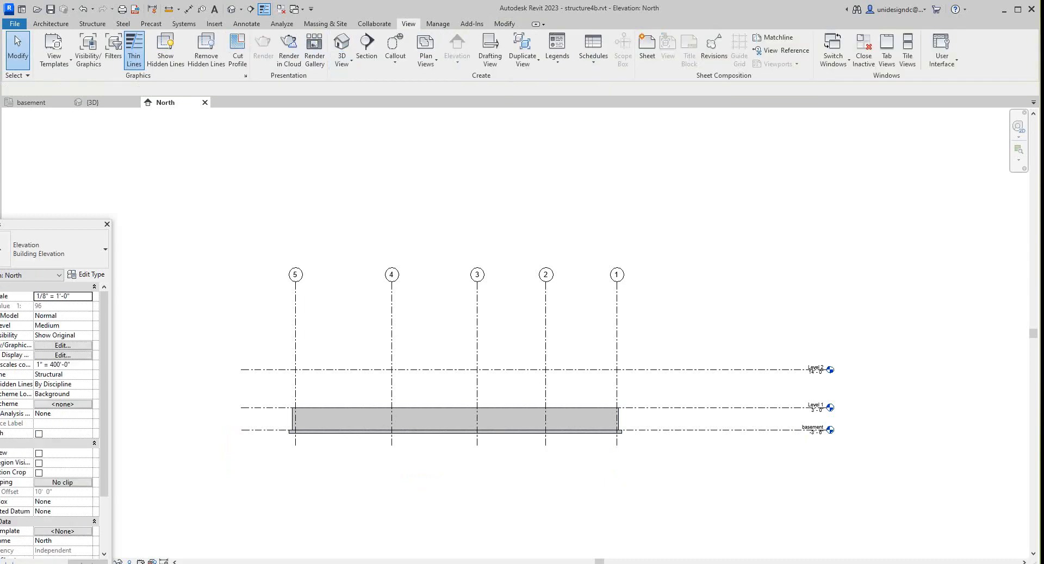
- Review the foundation wall's extent between the basement level and Level 1 in the North elevation
scroll(259, 285, "down", 2)
scroll(396, 299, "up", 5)
middle_click_drag(397, 299, 314, 255)
scroll(315, 256, "down", 1)
scroll(769, 413, "up", 1)
scroll(592, 399, "down", 1)
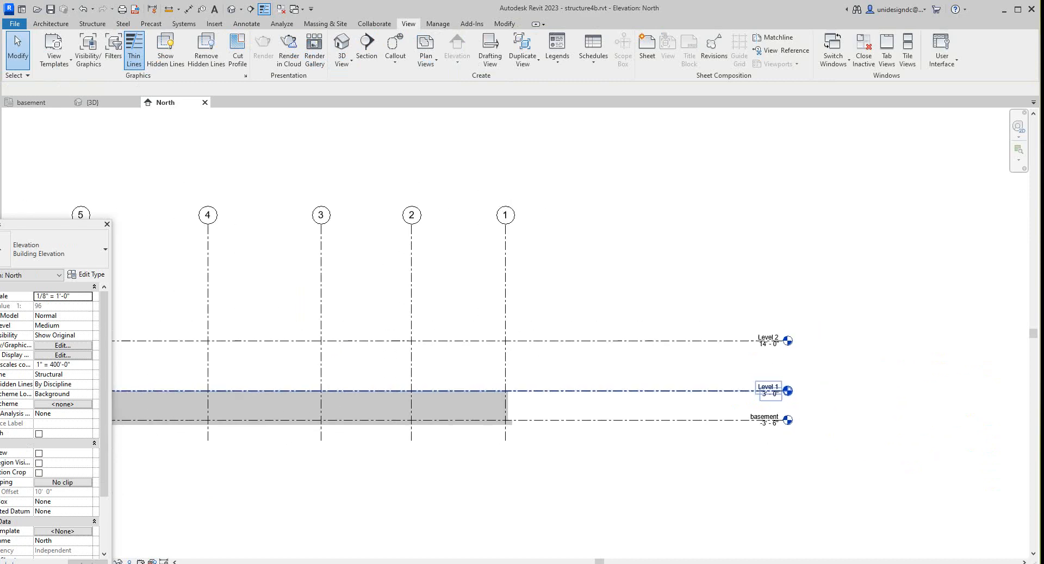
middle_click_drag(592, 399, 757, 419)
scroll(907, 457, "up", 2)
middle_click_drag(907, 456, 861, 439)
scroll(782, 406, "up", 1)
scroll(630, 385, "down", 2)
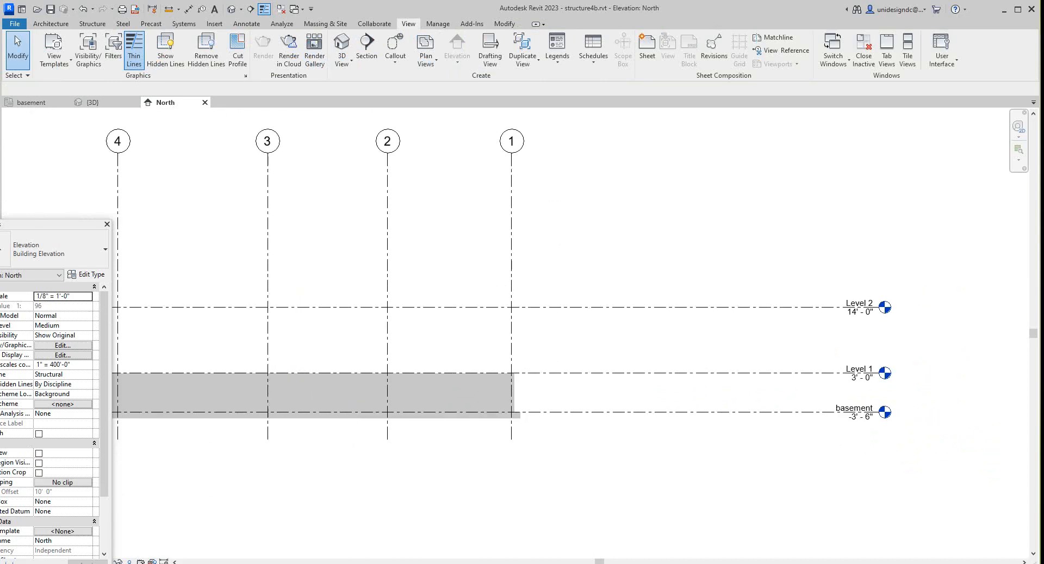
middle_click_drag(630, 386, 627, 399)
scroll(626, 399, "down", 1)
scroll(586, 384, "down", 1)
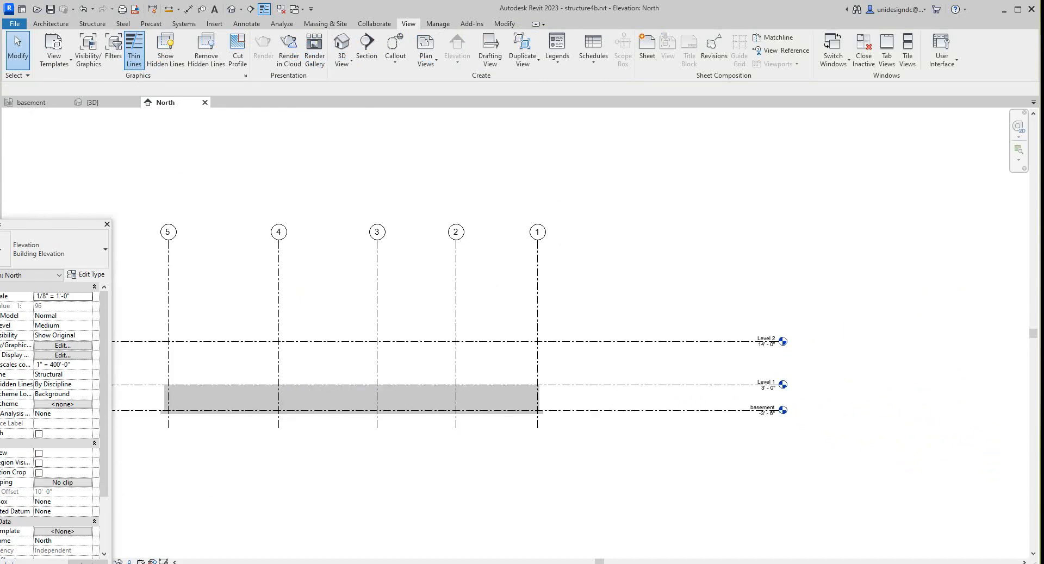
- Return to the 3D view and look over the foundation walls around the grid
left_click(98, 103)
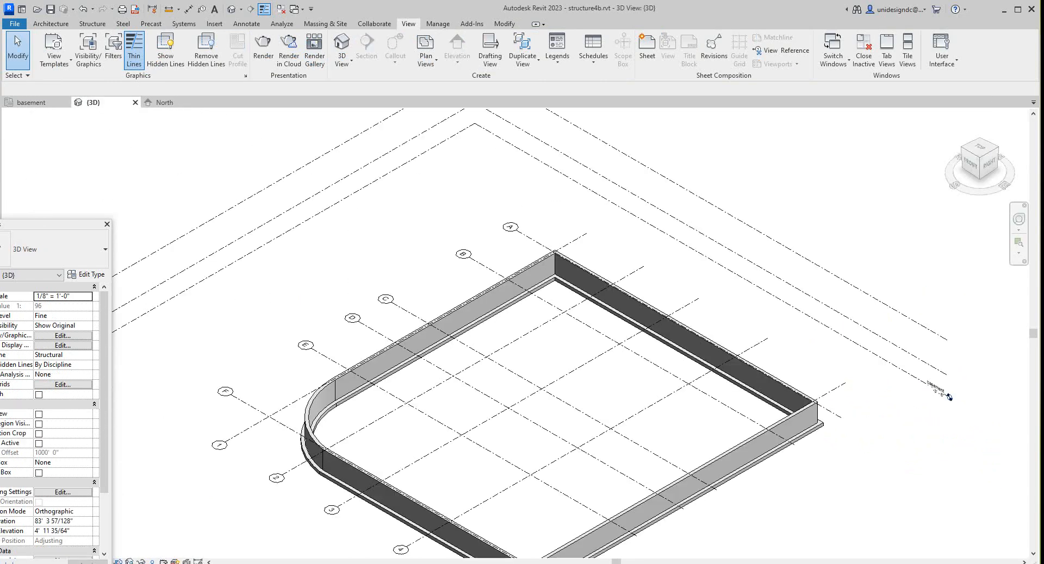
middle_click_drag(565, 375, 571, 325)
scroll(427, 265, "up", 2)
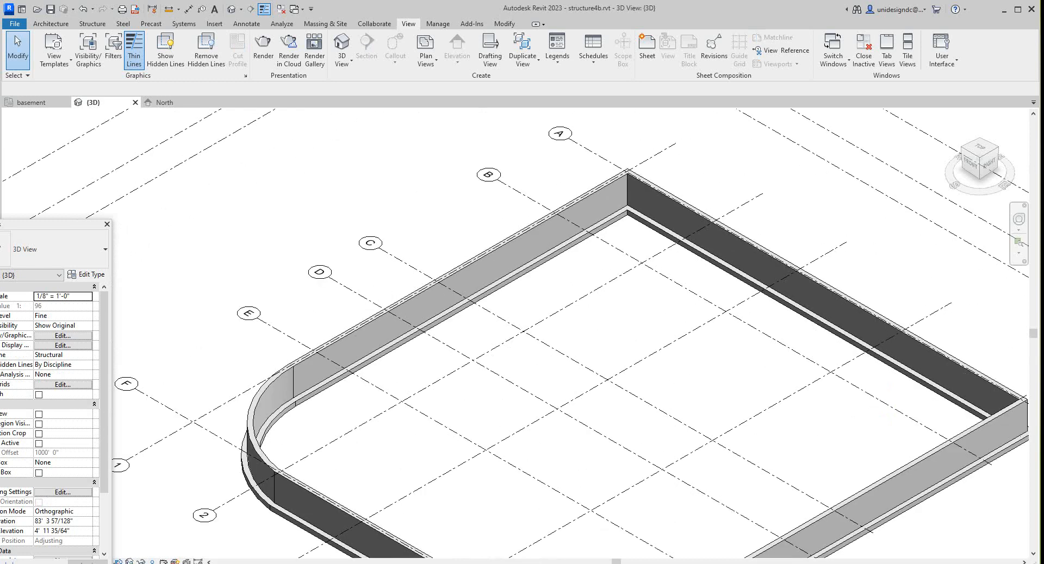
- Move the floating Properties palette fully into view and switch it to the Project Browser
left_click_drag(57, 226, 126, 151)
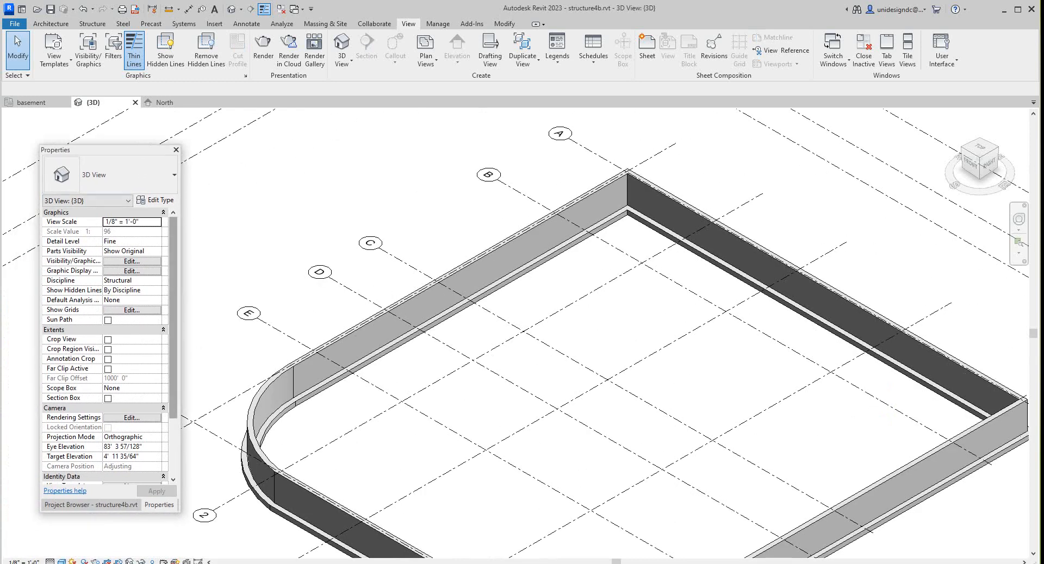
left_click_drag(173, 307, 173, 363)
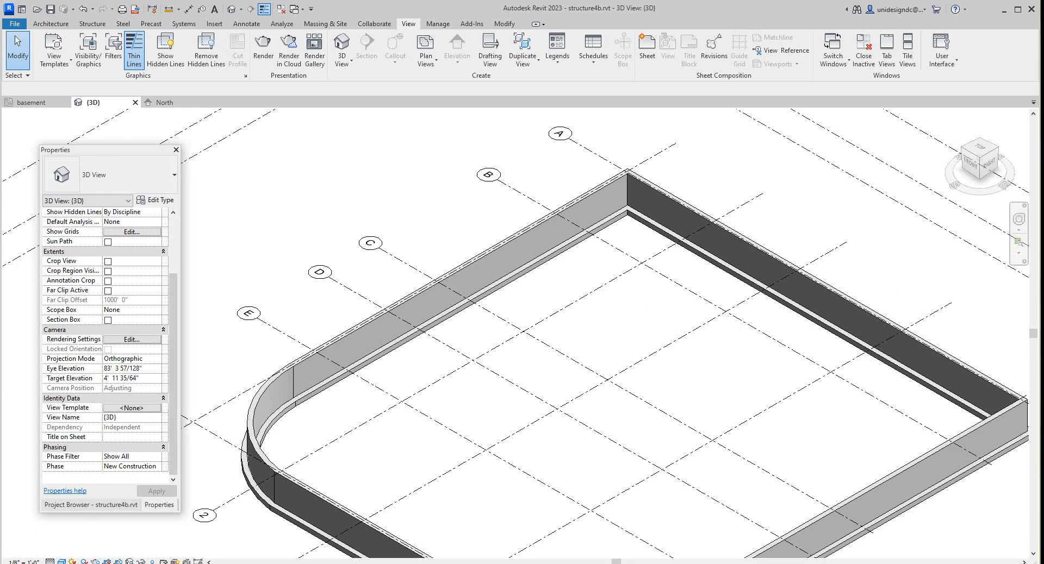
left_click(91, 505)
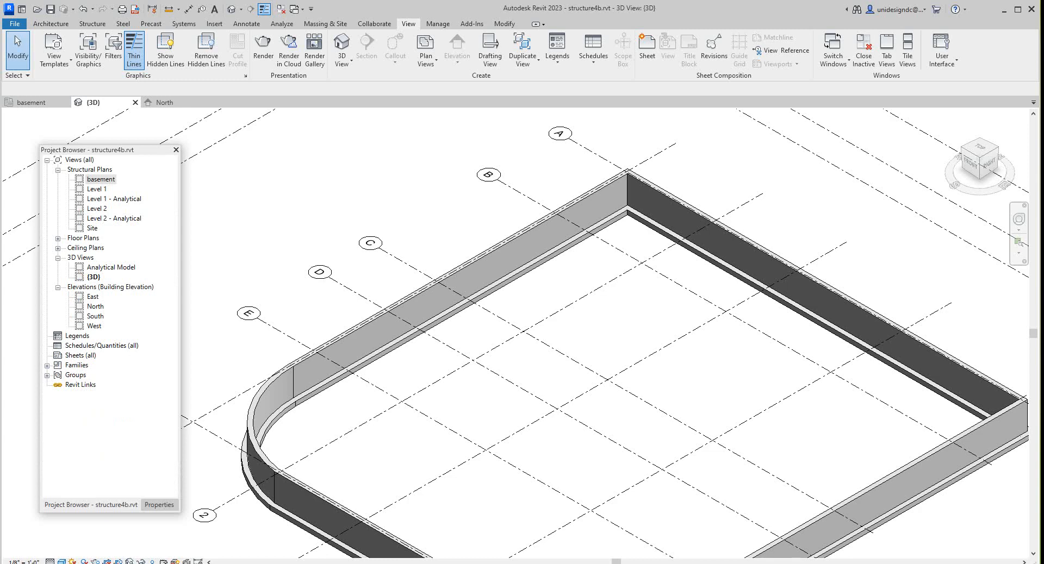
- Open the basement structural plan and examine the grid spacing dimensions along the wall on grid A
double_click(101, 179)
scroll(456, 207, "up", 3)
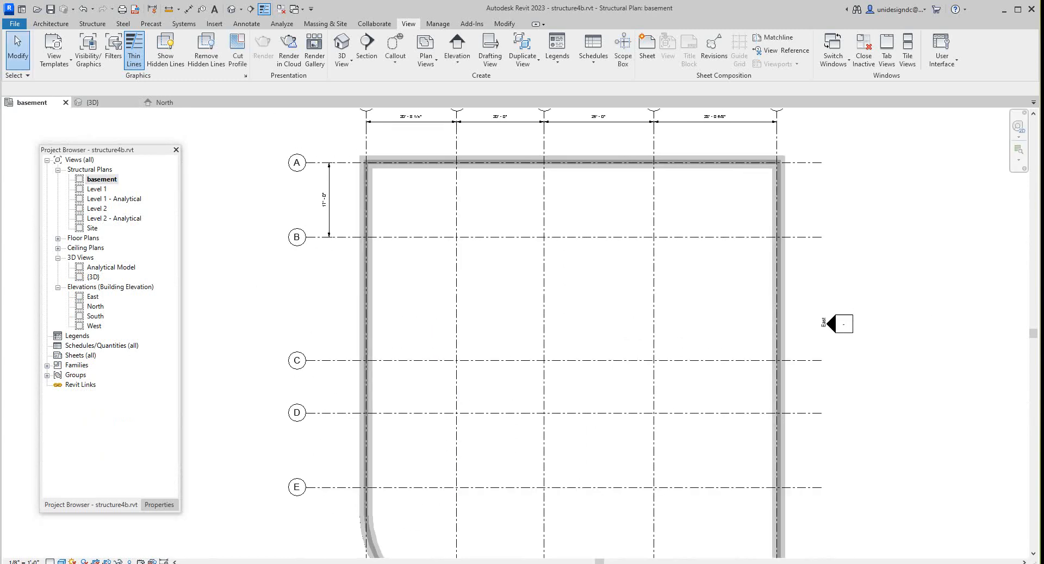
middle_click_drag(456, 206, 440, 226)
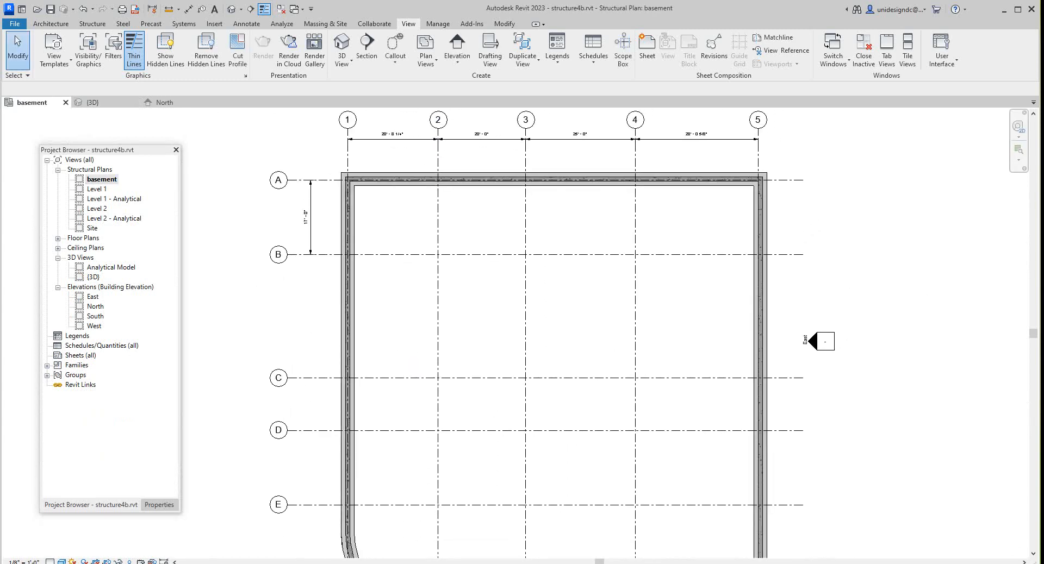
middle_click_drag(671, 322, 618, 366)
scroll(651, 231, "down", 2)
scroll(640, 241, "up", 1)
scroll(636, 297, "down", 3)
scroll(623, 320, "up", 4)
scroll(611, 238, "up", 3)
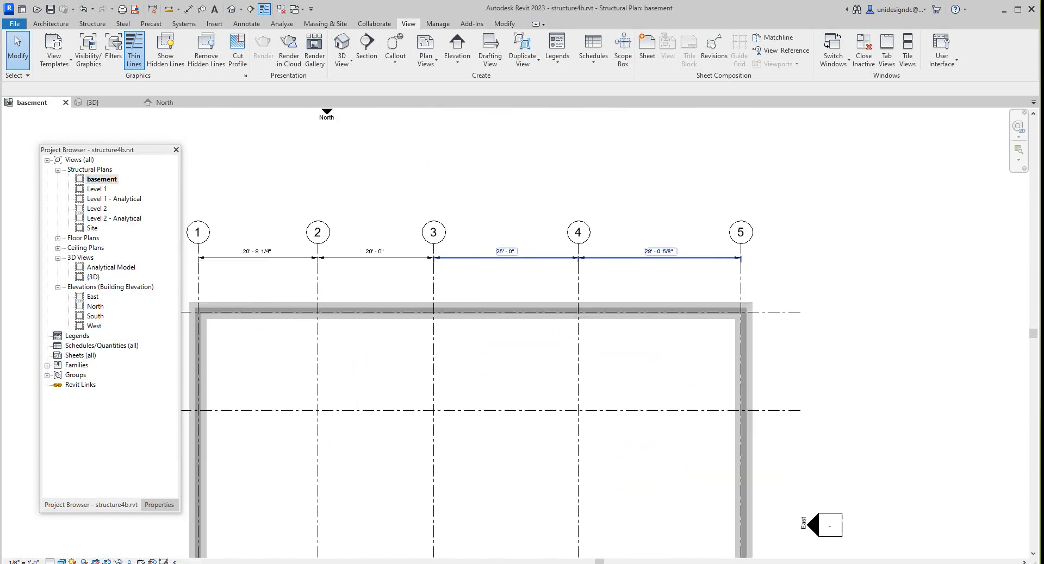
scroll(602, 313, "up", 4)
scroll(576, 314, "down", 1)
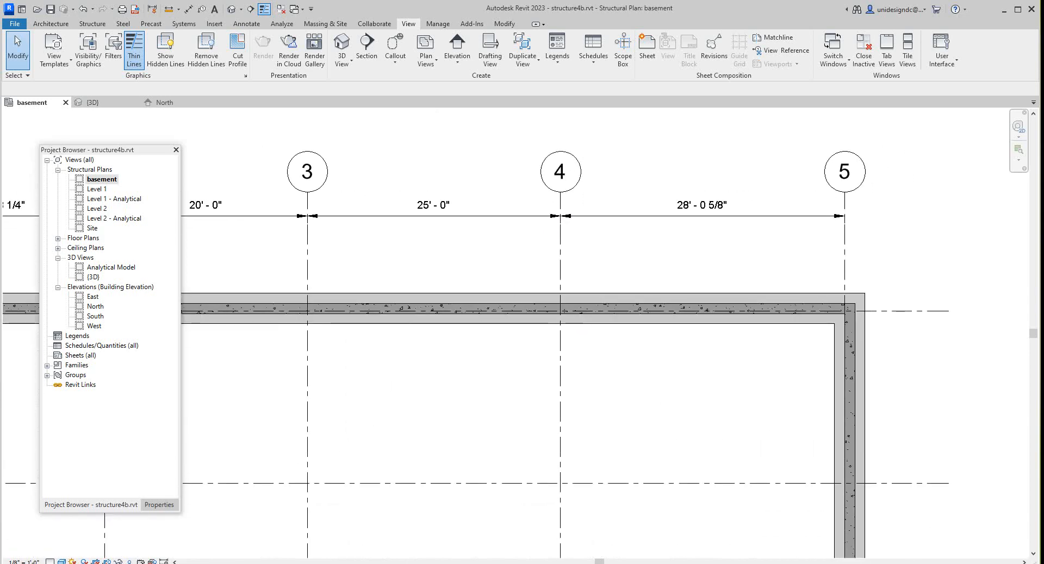
left_click(561, 212)
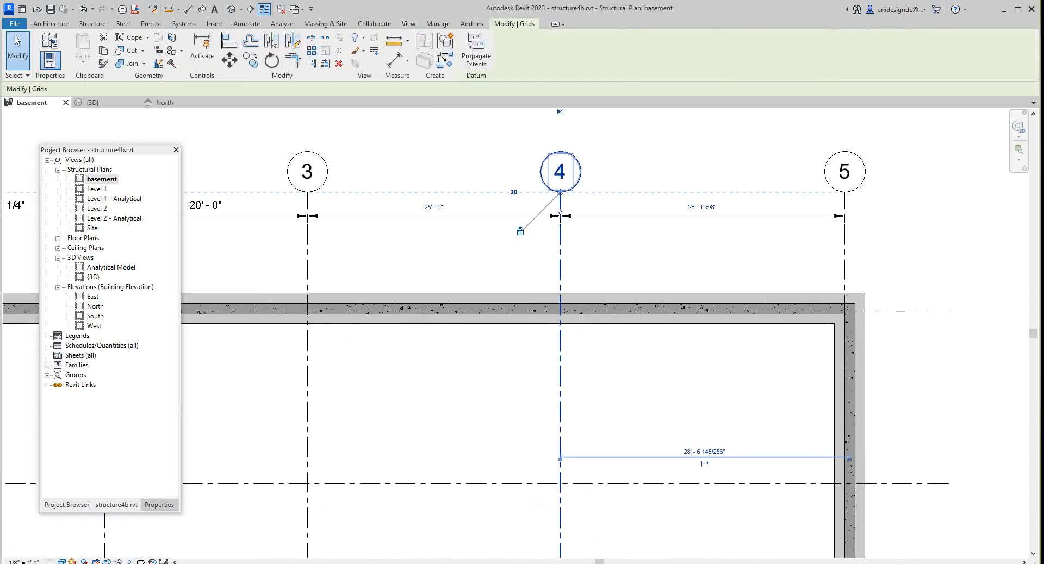
left_click(702, 207)
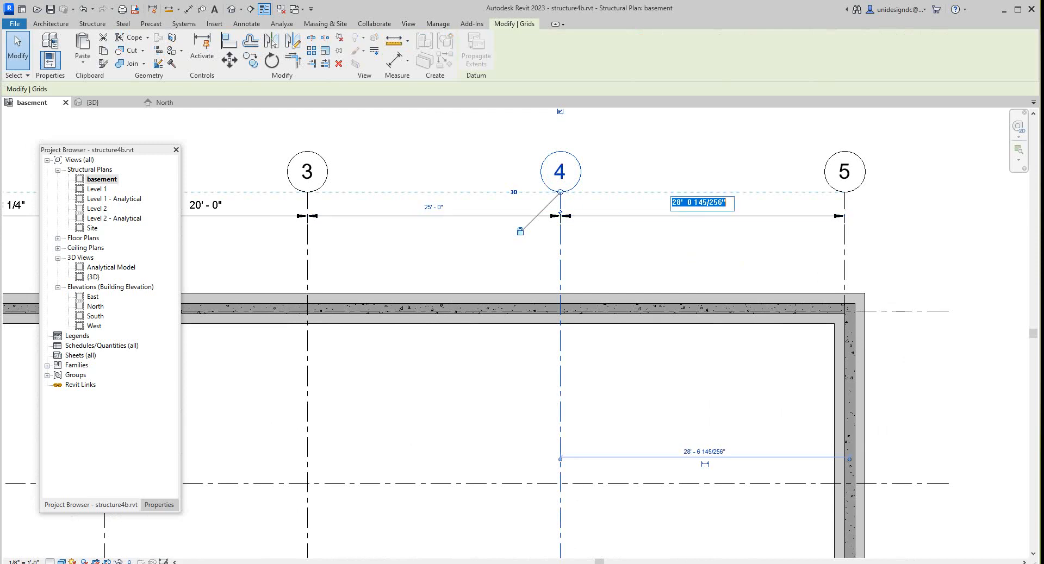
key("Escape")
key("Escape")
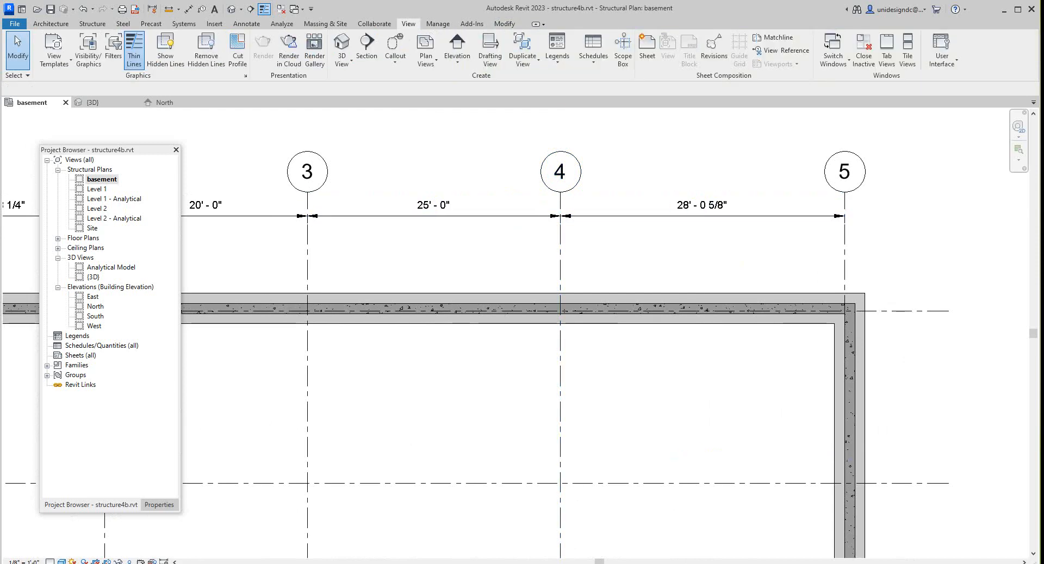
left_click(560, 247)
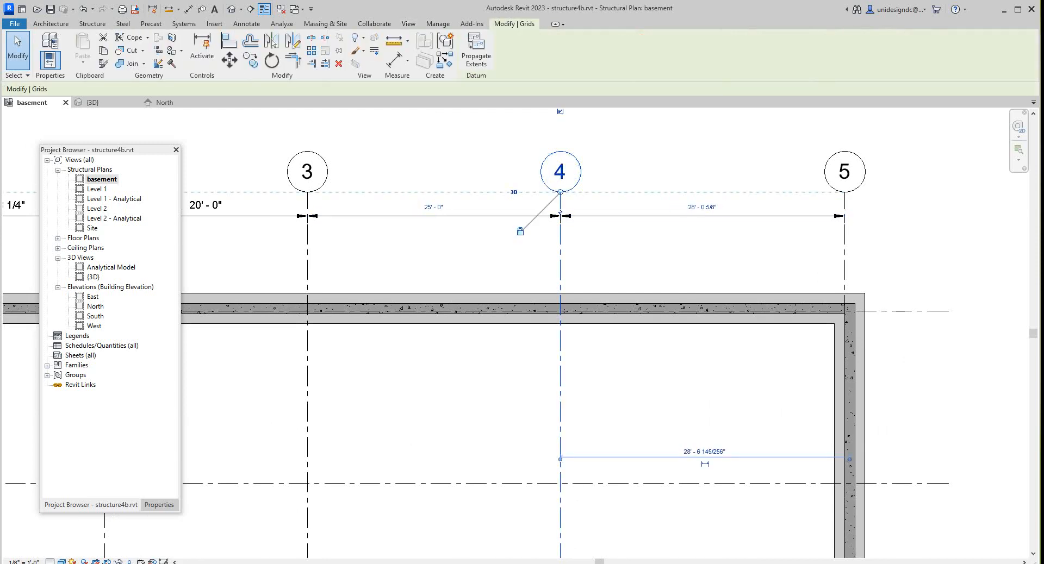
scroll(554, 396, "down", 3)
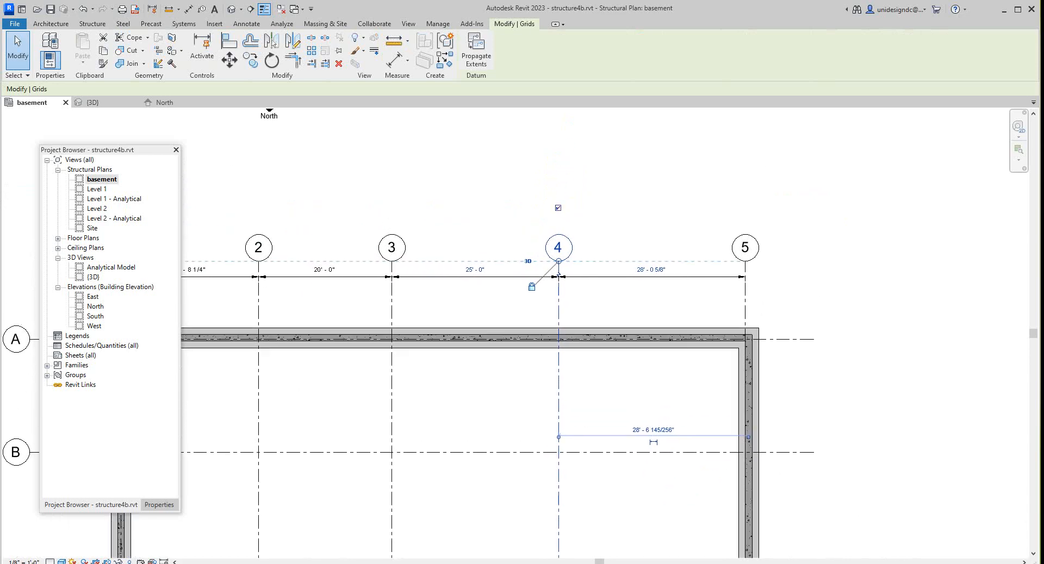
key("Escape")
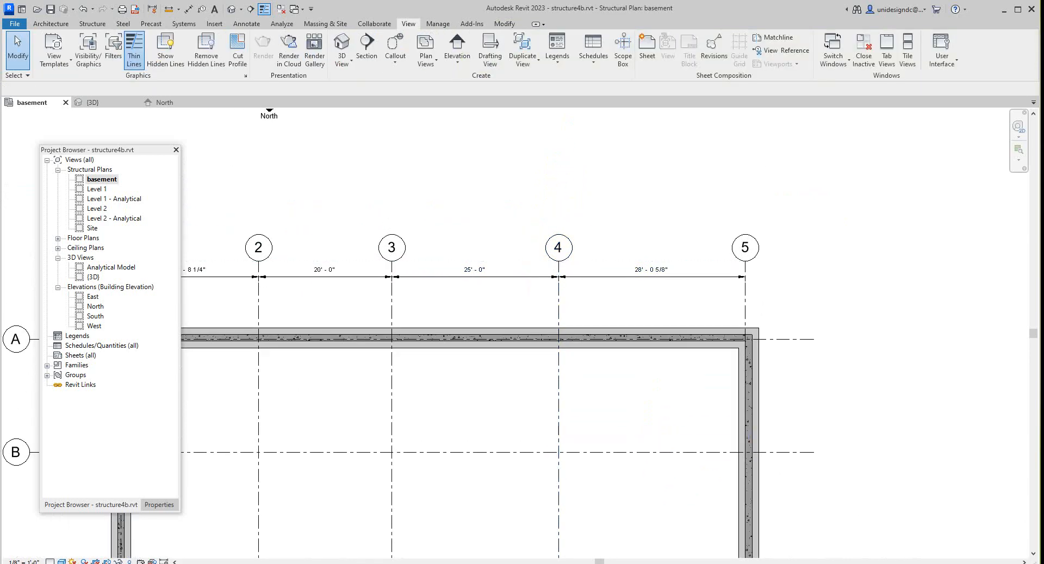
- Examine the basement plan's complete grid layout, spacing dimensions and surrounding foundation wall outline
scroll(574, 292, "down", 2)
middle_click_drag(572, 297, 606, 234)
scroll(605, 235, "up", 2)
scroll(608, 232, "down", 1)
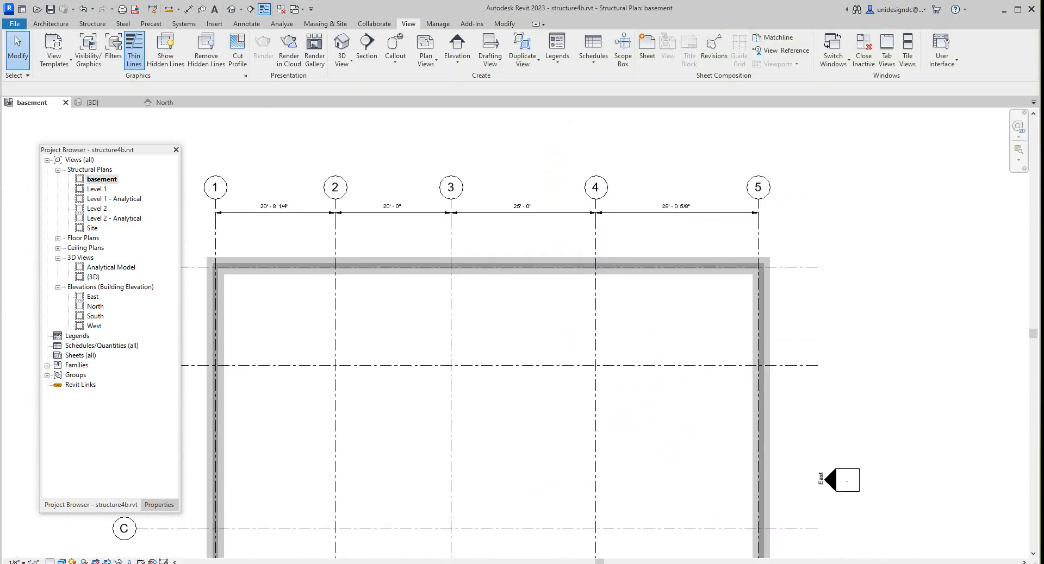
scroll(610, 344, "up", 1)
middle_click_drag(610, 343, 613, 238)
scroll(585, 276, "down", 4)
mouse_move(569, 414)
middle_mouse_down()
mouse_move(569, 310)
mouse_move(559, 379)
middle_mouse_up()
scroll(569, 310, "down", 3)
scroll(553, 342, "up", 2)
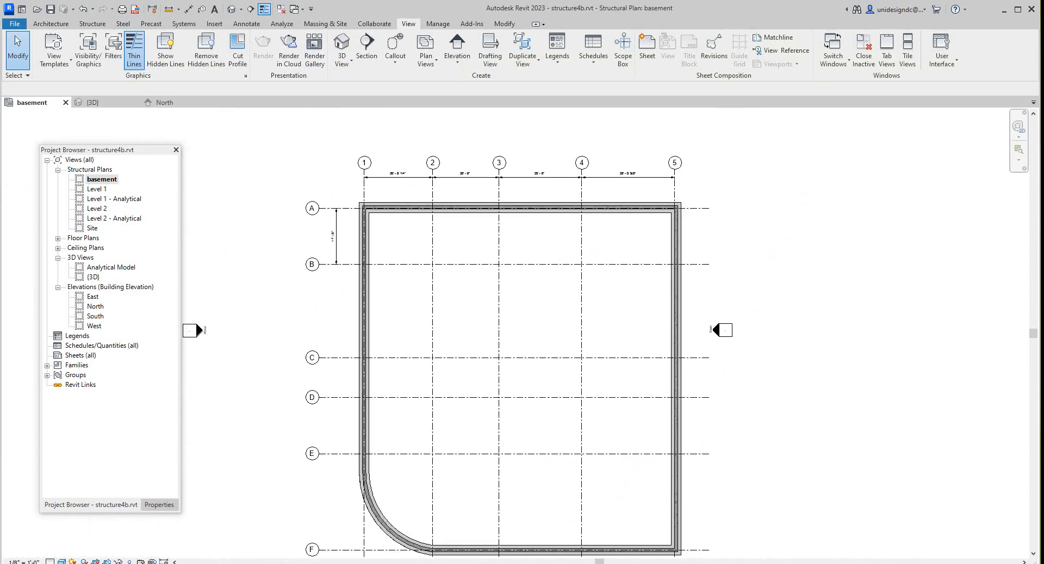
scroll(559, 349, "down", 1)
scroll(488, 204, "up", 2)
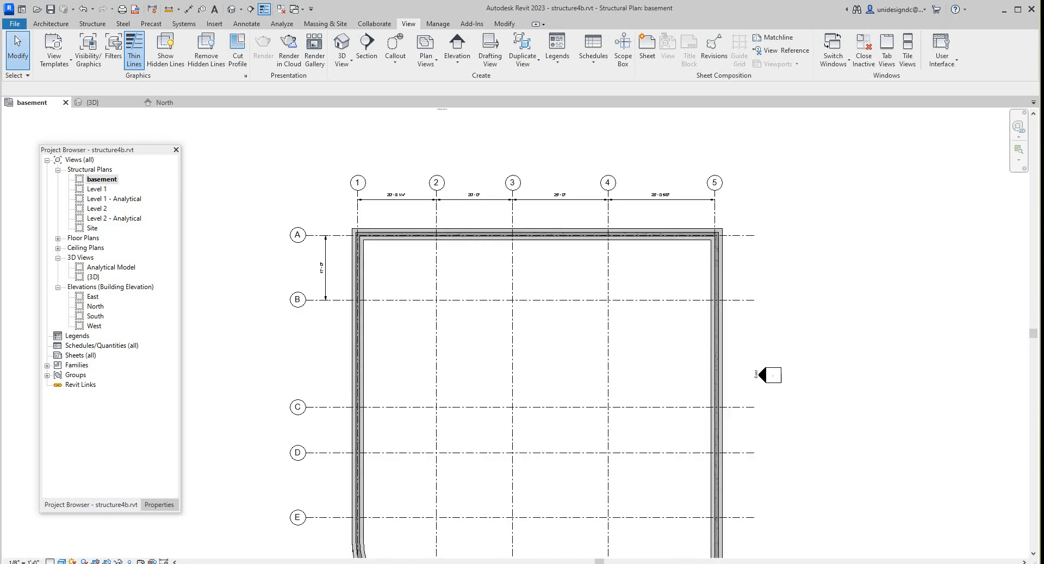
- Move the floating Project Browser farther away from the basement plan and look over the whole foundation outline
left_click_drag(132, 155, 109, 136)
middle_click_drag(452, 408, 408, 306)
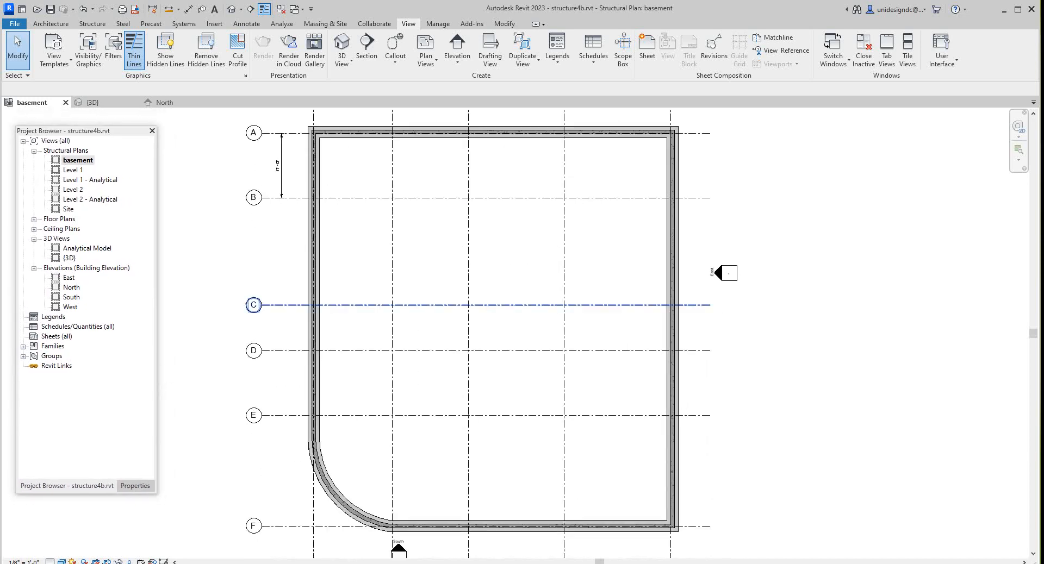
scroll(408, 305, "down", 1)
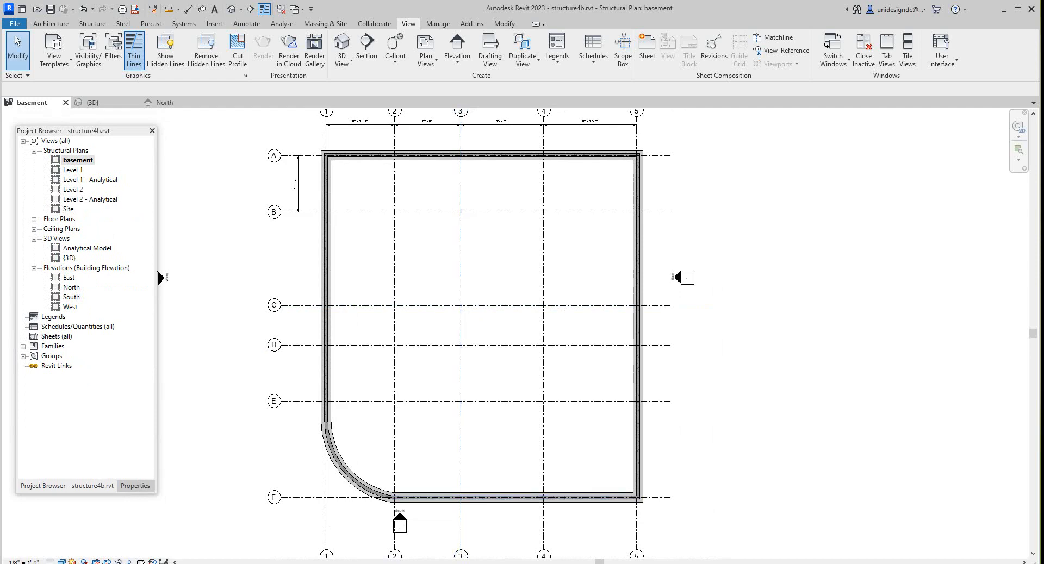
scroll(329, 366, "down", 1)
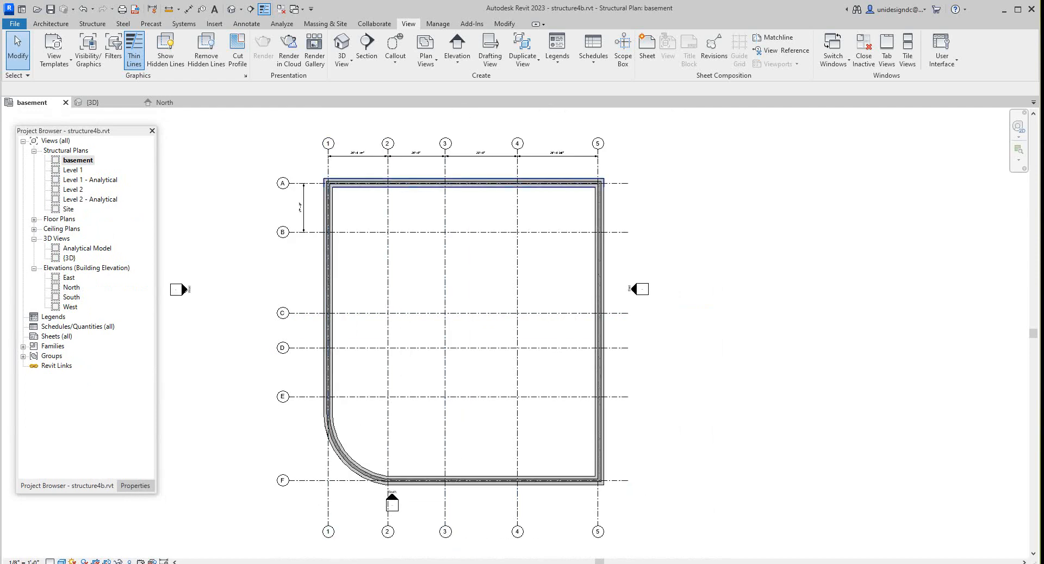
scroll(394, 181, "up", 2)
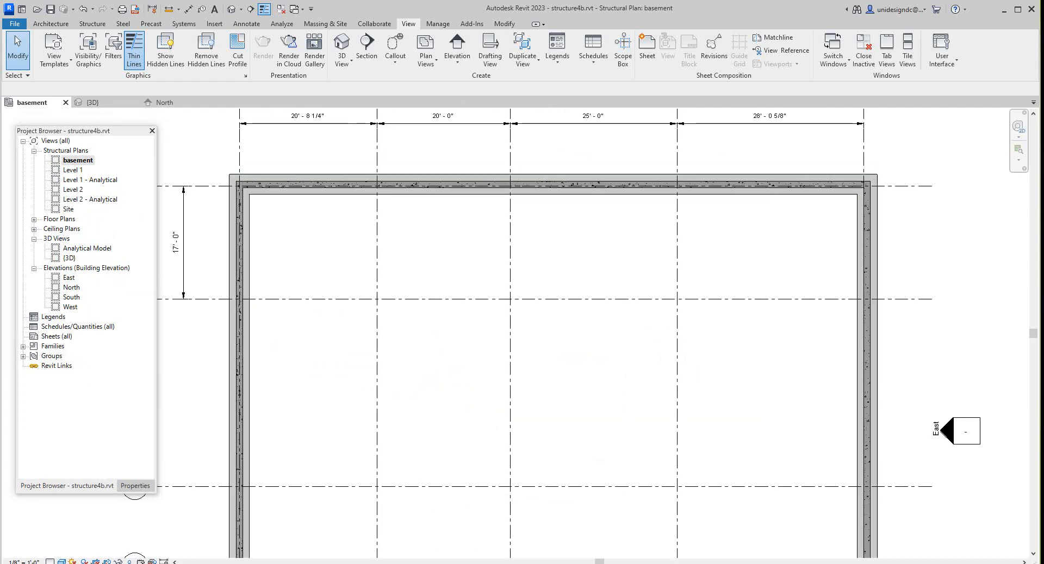
- Shift grid A outward to the middle of the foundation wall, about 17'-4" from grid B
middle_click_drag(231, 184, 276, 253)
scroll(272, 260, "up", 5)
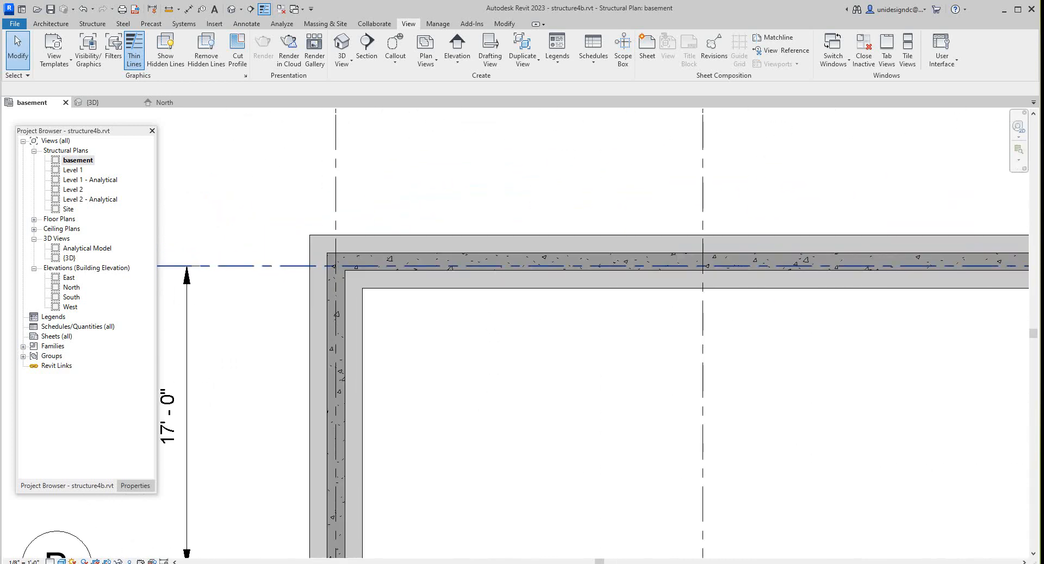
left_click(271, 265)
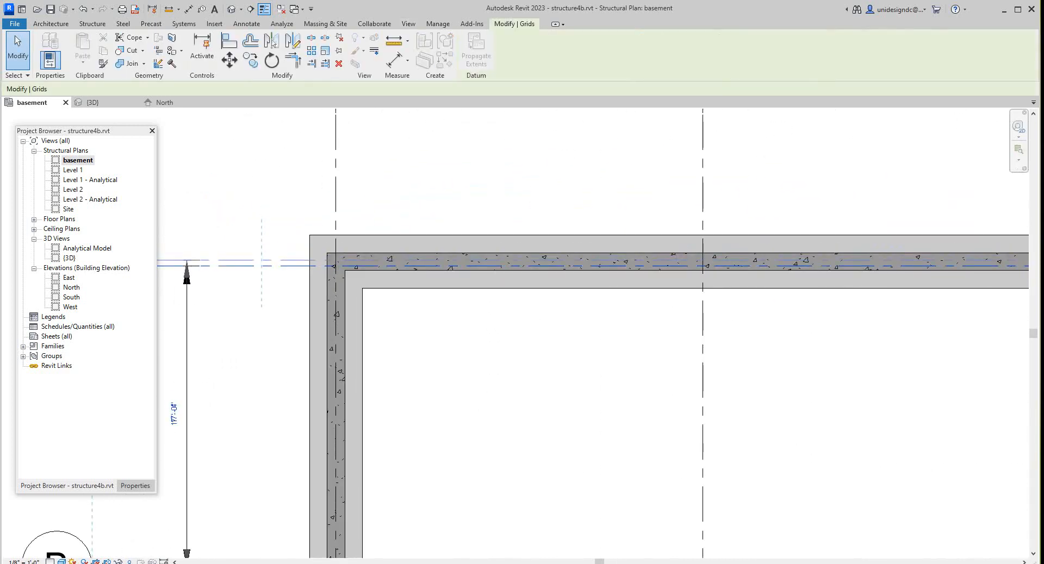
left_click_drag(262, 265, 262, 260)
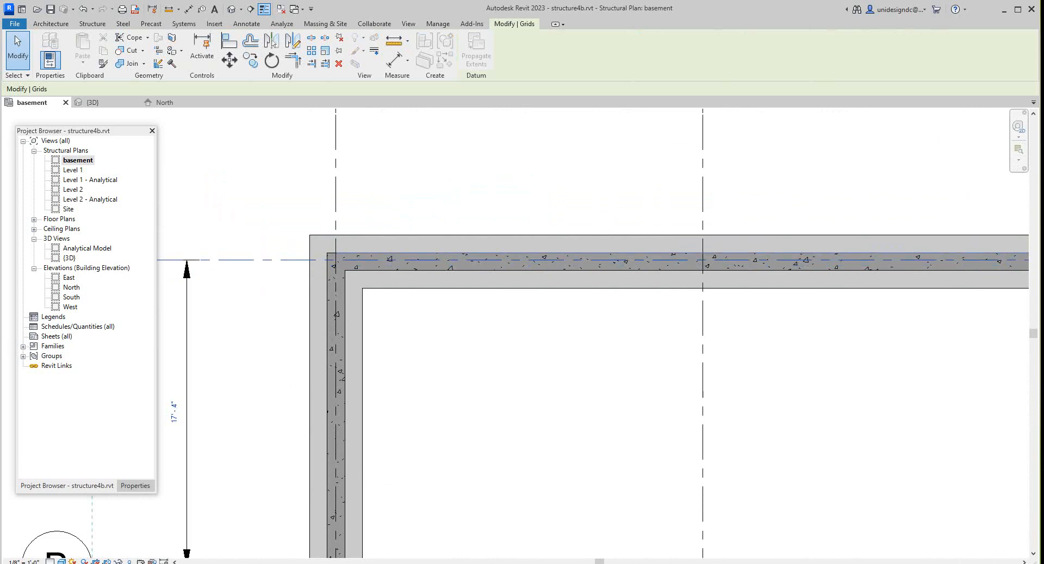
key("Escape")
- Check grid A's alignment with the foundation wall at the grid 1 corner and review the overall basement plan
scroll(284, 306, "down", 2)
scroll(330, 283, "up", 3)
scroll(339, 278, "up", 1)
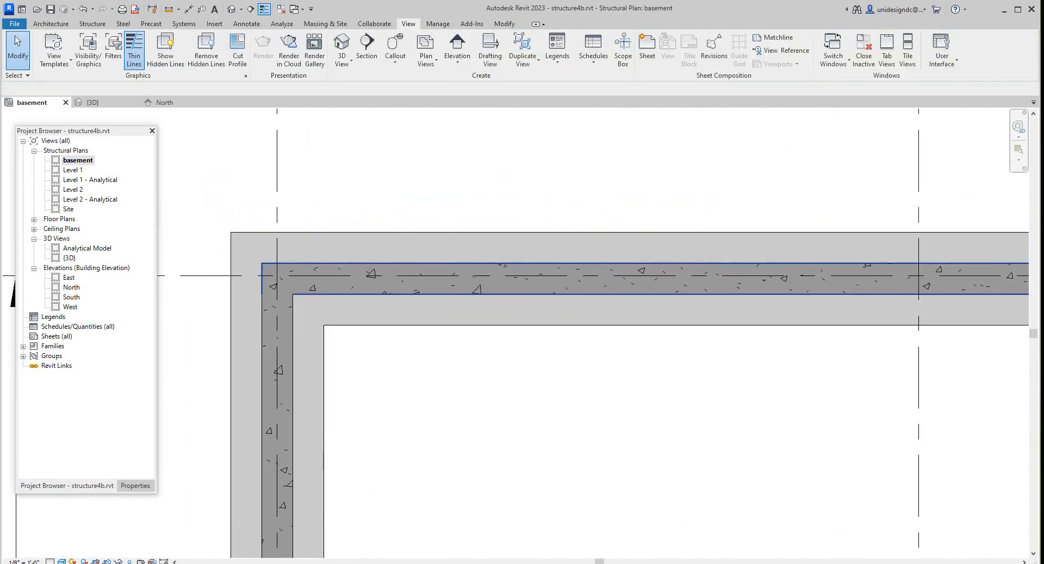
scroll(433, 200, "down", 3)
scroll(330, 268, "up", 2)
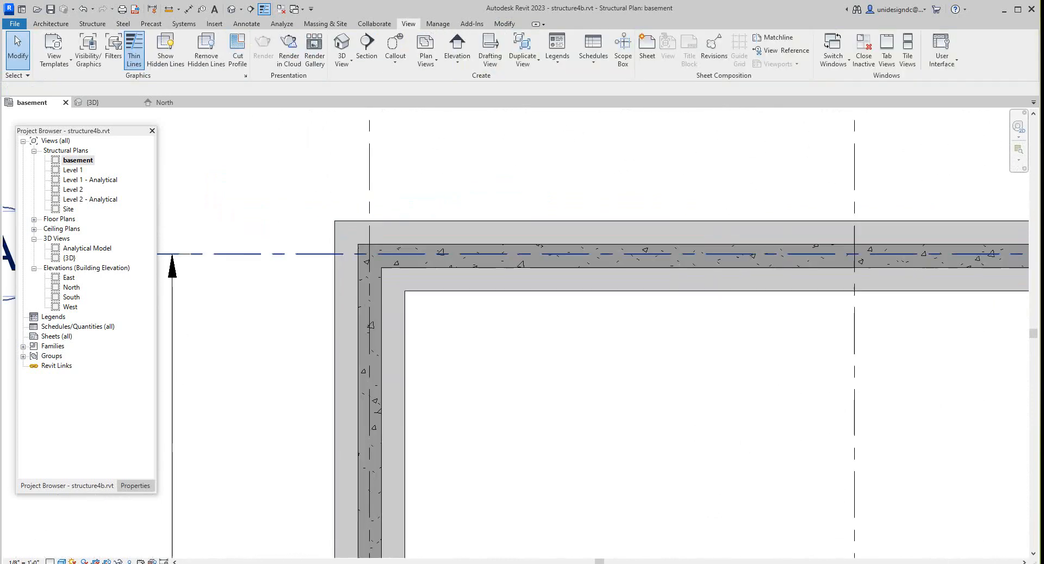
left_click(283, 254)
key("Escape")
scroll(326, 267, "down", 5)
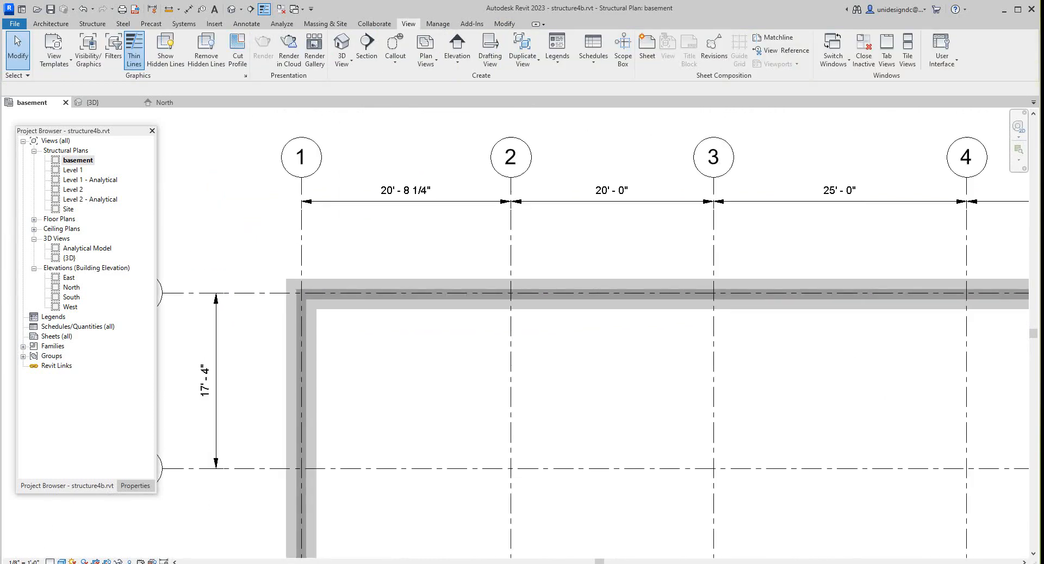
scroll(321, 261, "down", 4)
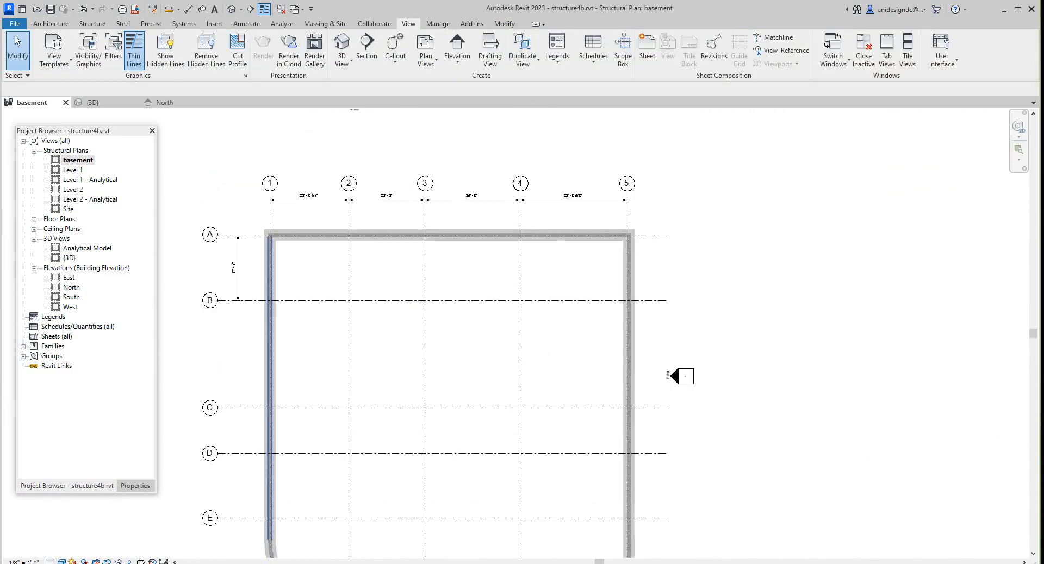
middle_click_drag(358, 272, 404, 288)
scroll(401, 283, "up", 3)
scroll(386, 277, "down", 3)
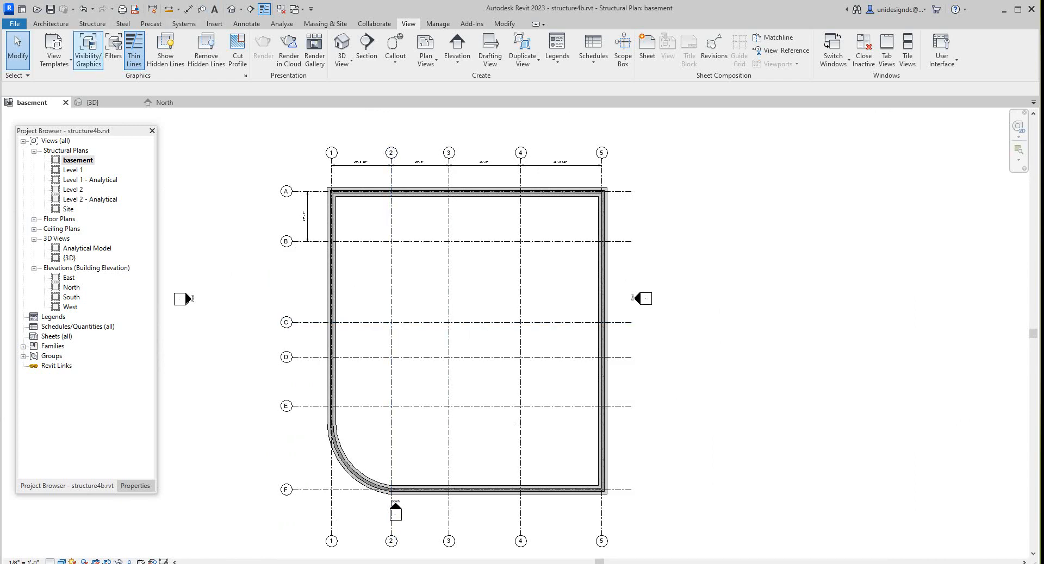
- Load the Precast-Square Column family from the Structural Columns/Precast Concrete category of the Autodesk library
left_click(92, 23)
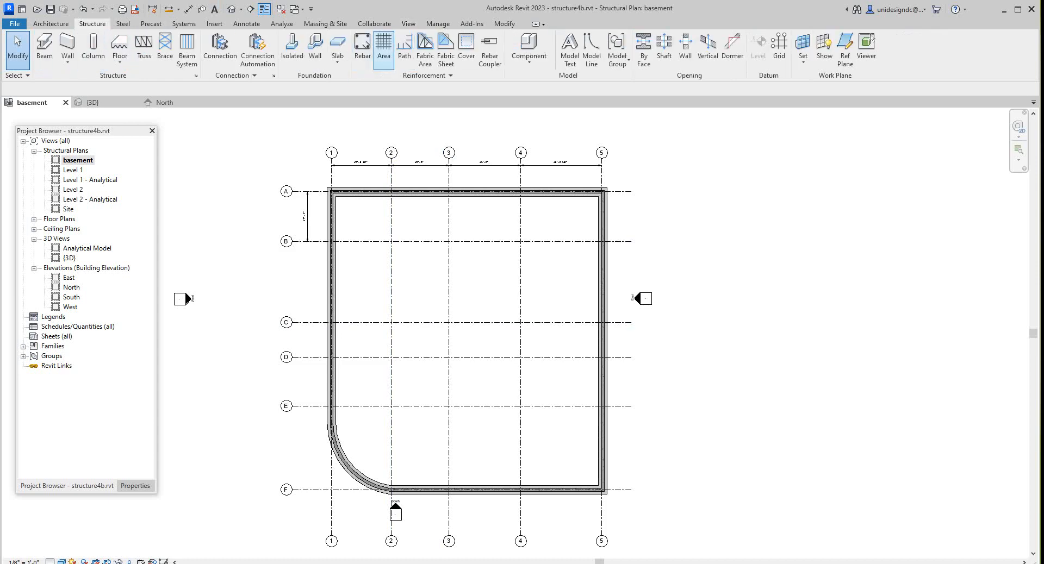
left_click(213, 23)
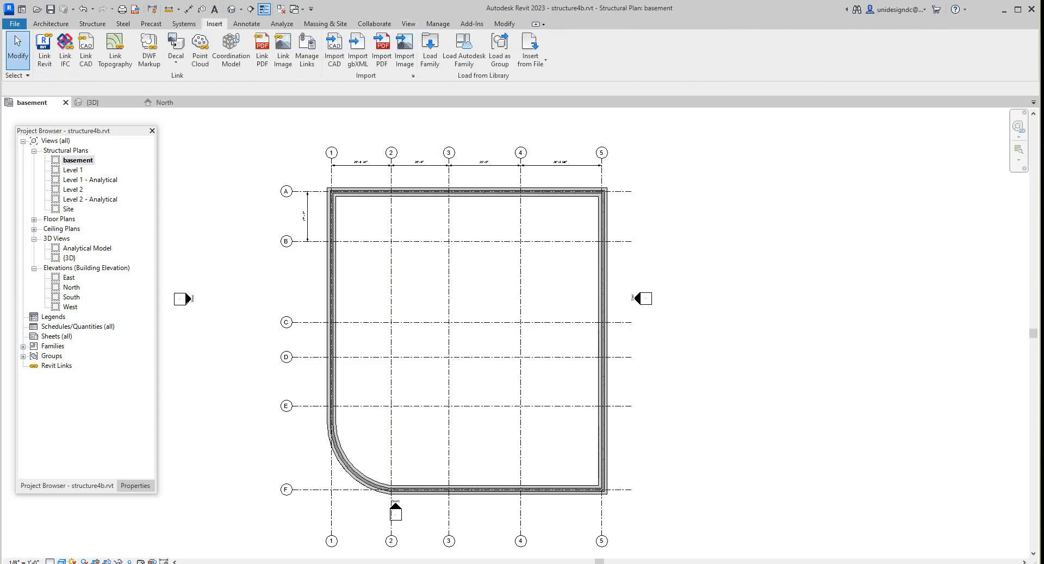
left_click(464, 52)
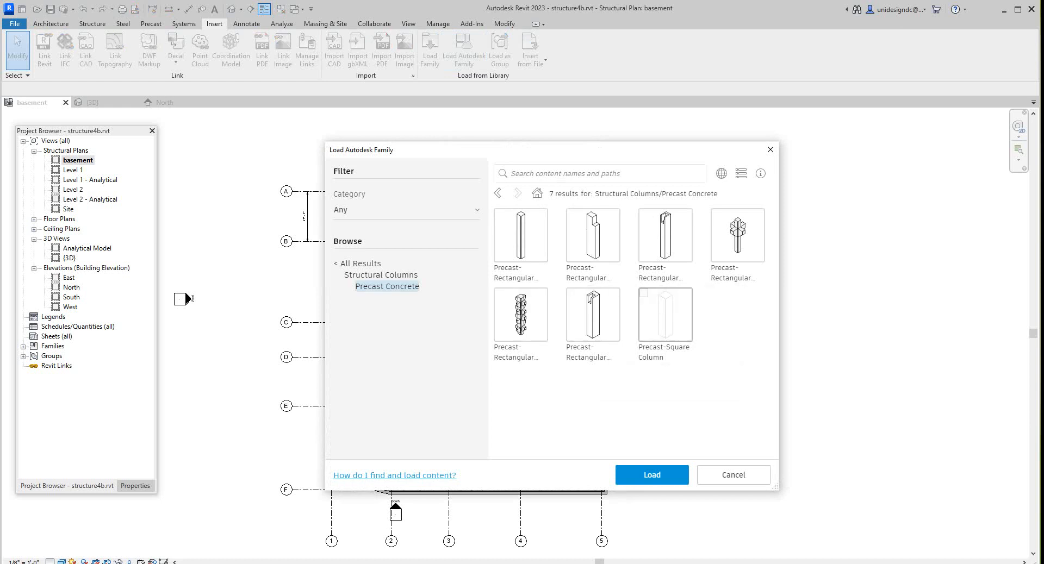
left_click(644, 293)
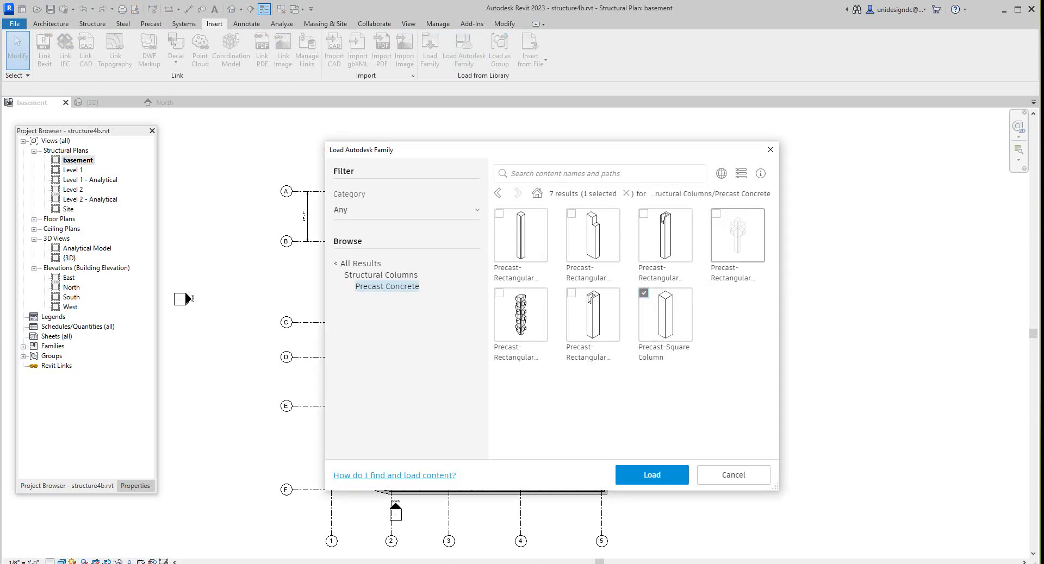
left_click(651, 475)
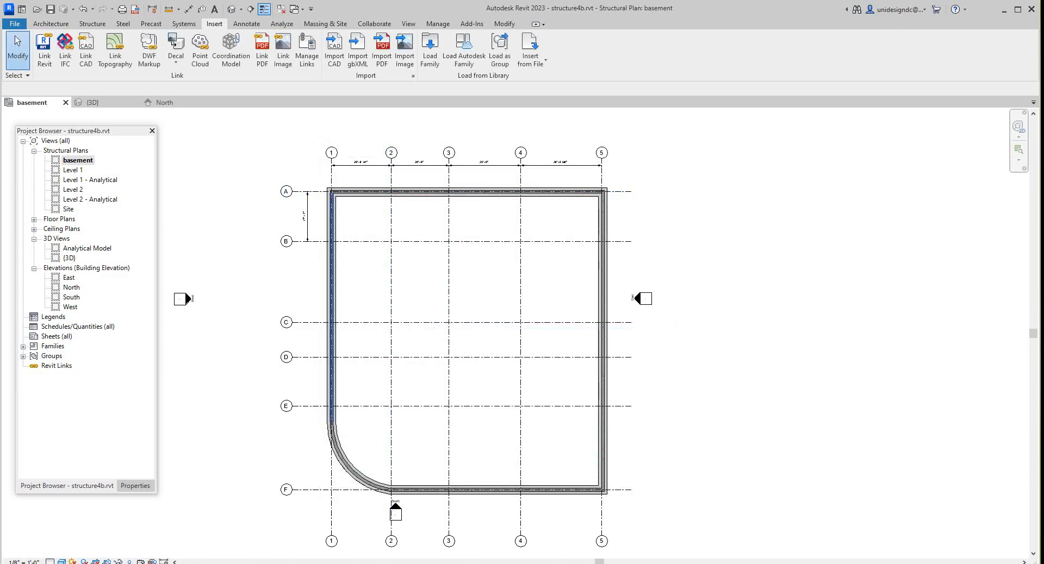
- Show the properties and start placing a vertical structural column with the Precast-Square Column 20"x20" type
scroll(363, 220, "up", 3)
scroll(363, 219, "down", 2)
middle_click_drag(363, 220, 363, 233)
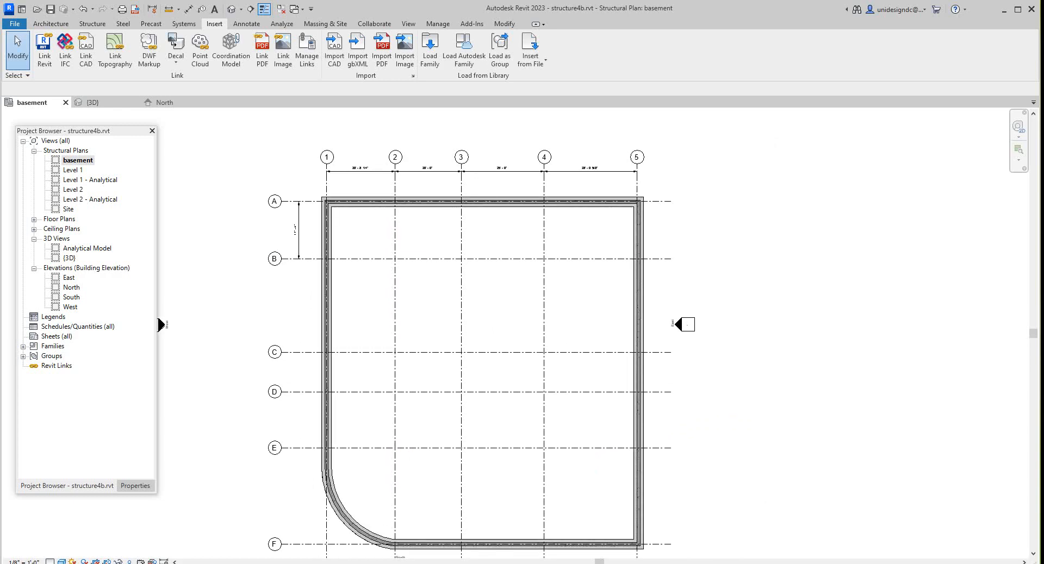
left_click(134, 485)
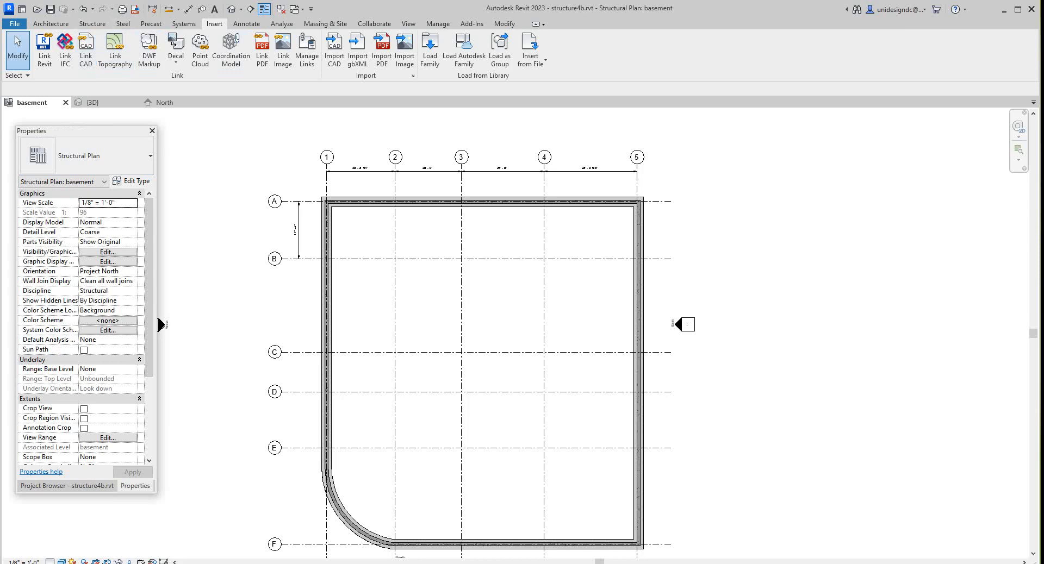
left_click(92, 23)
left_click(93, 48)
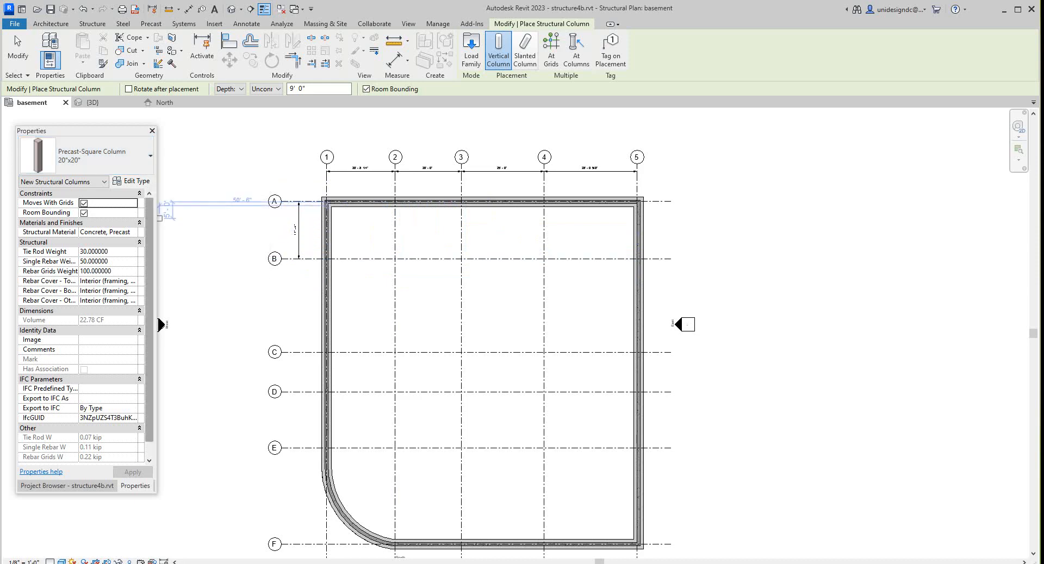
left_click(87, 156)
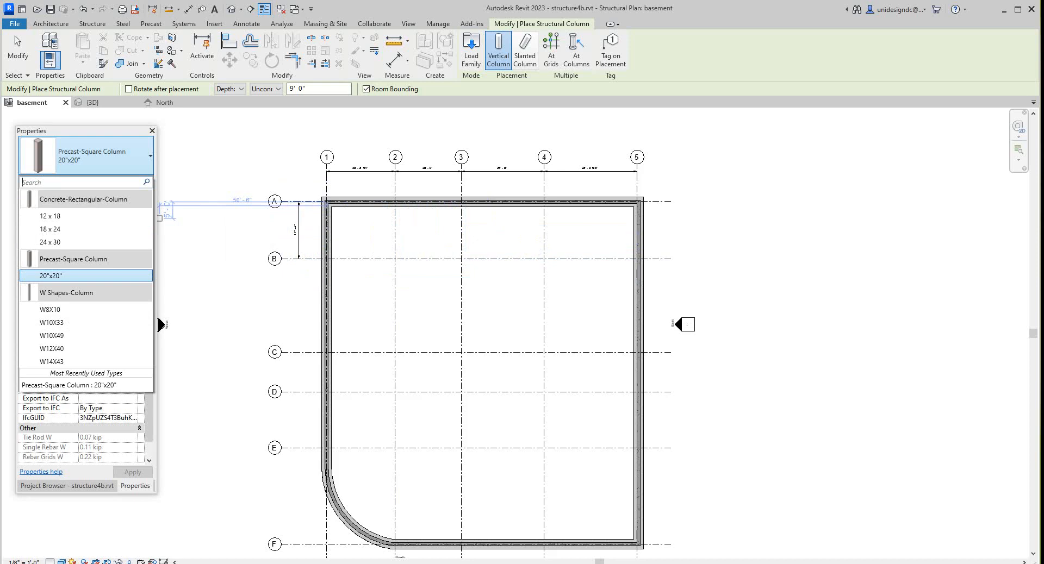
left_click(51, 276)
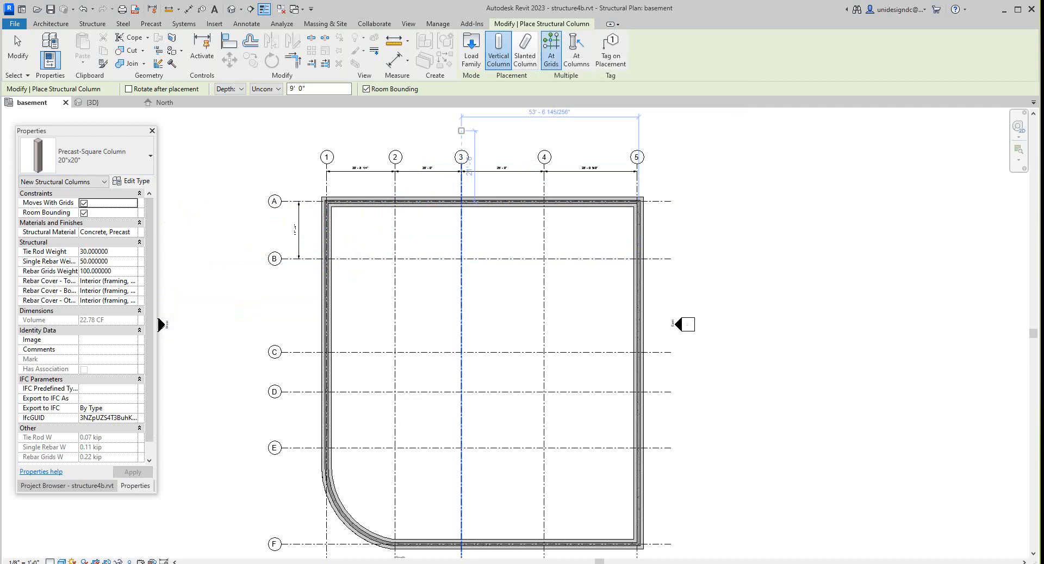
left_click(551, 49)
scroll(431, 196, "down", 2)
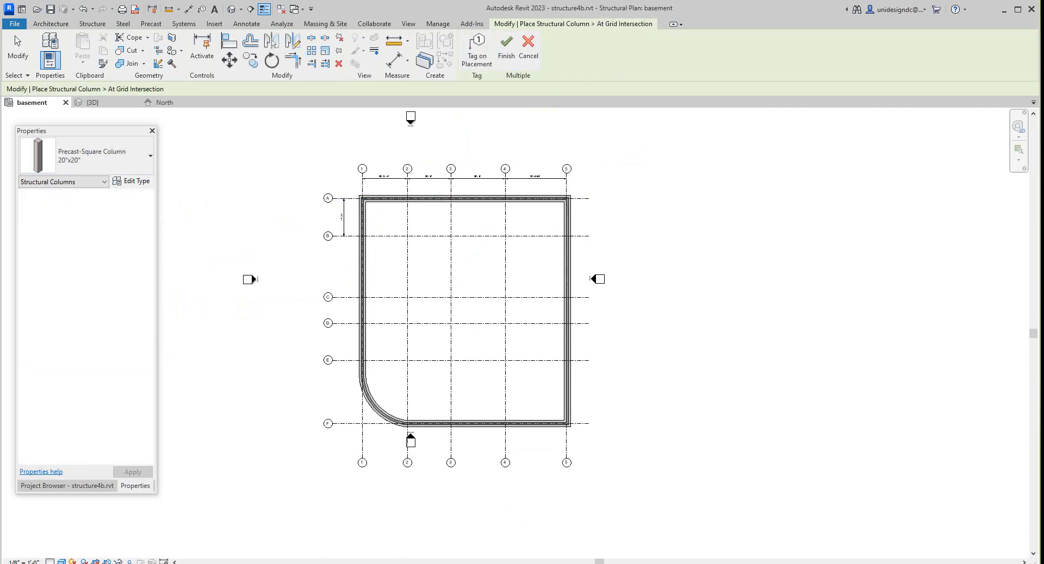
left_click_drag(350, 184, 581, 433)
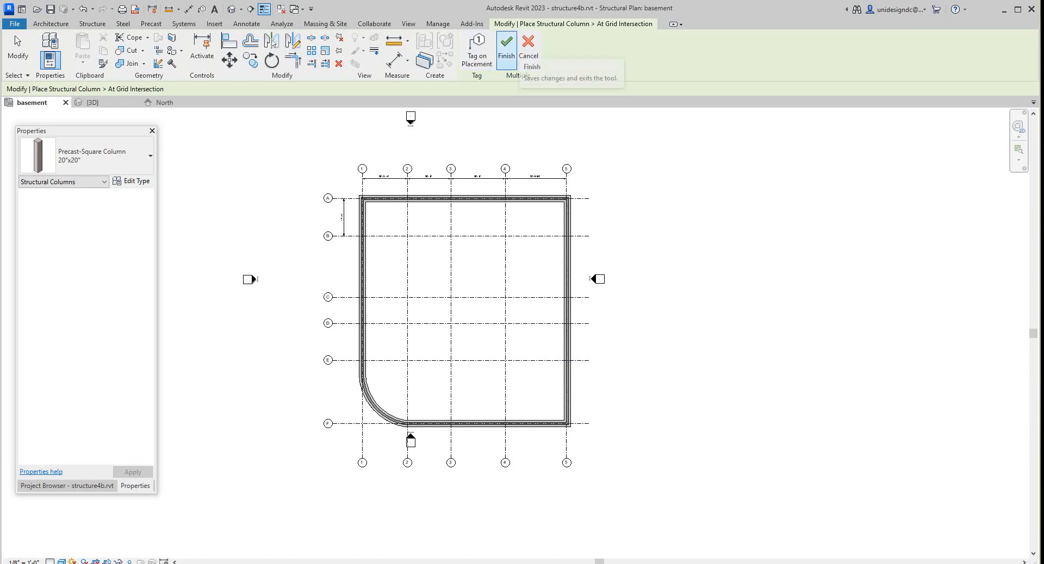
left_click(506, 49)
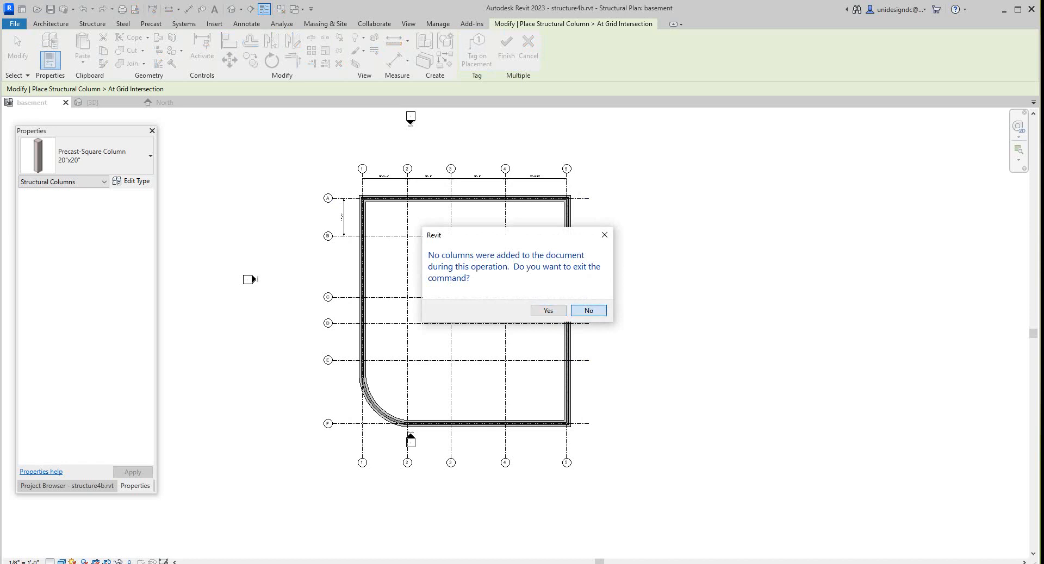
left_click(588, 310)
left_click(86, 156)
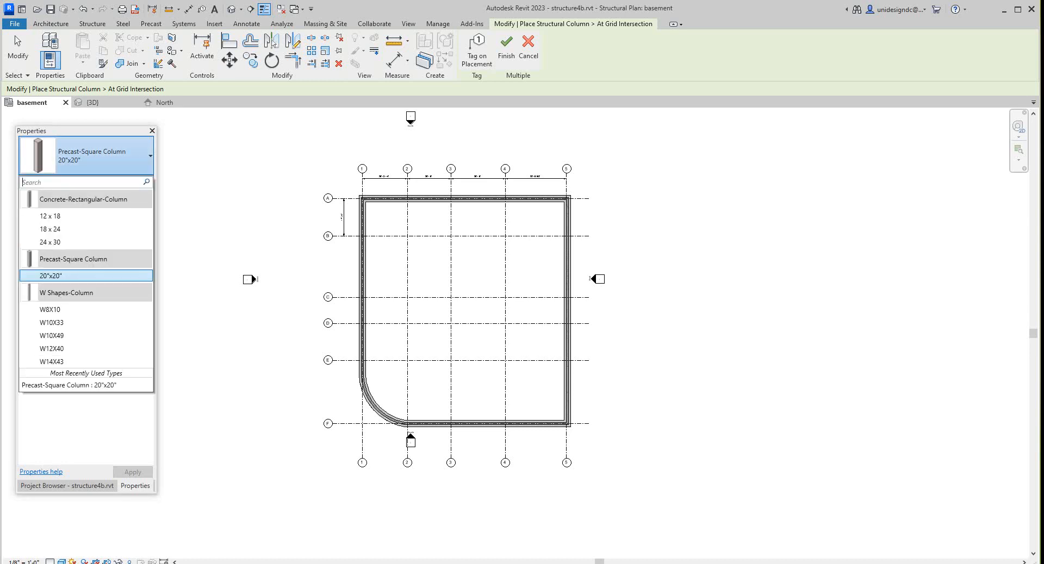
left_click(74, 228)
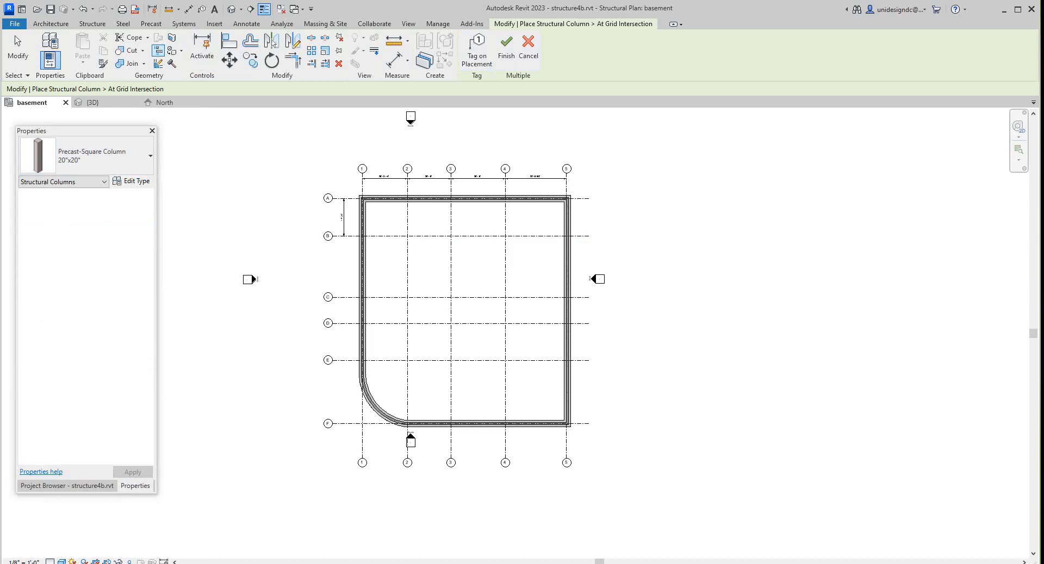
left_click(529, 52)
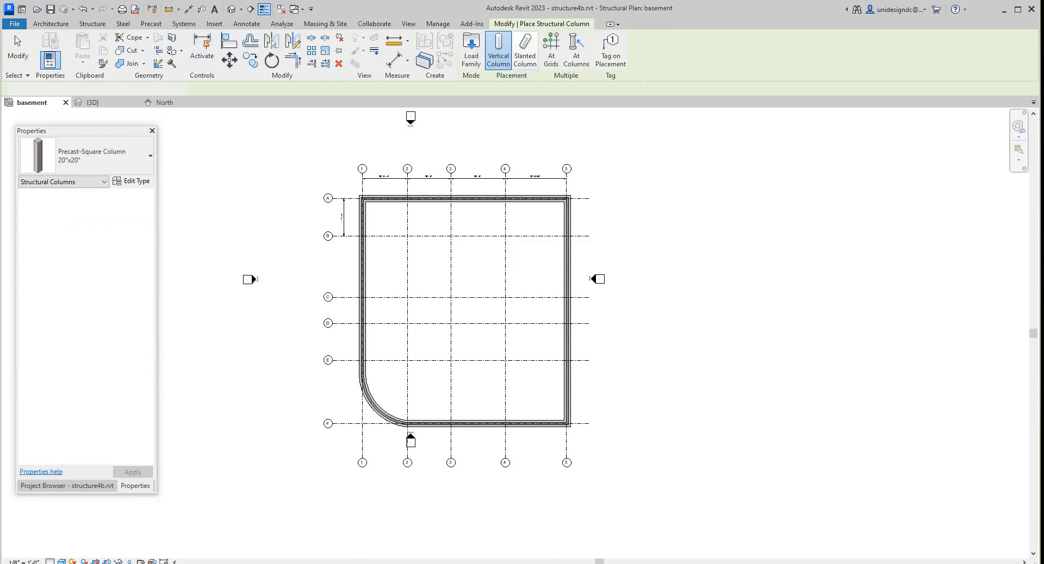
- Try placing 20"x20" precast columns at the intersections of grids 1–5 with A–E, and undo that grid selection
left_click(551, 50)
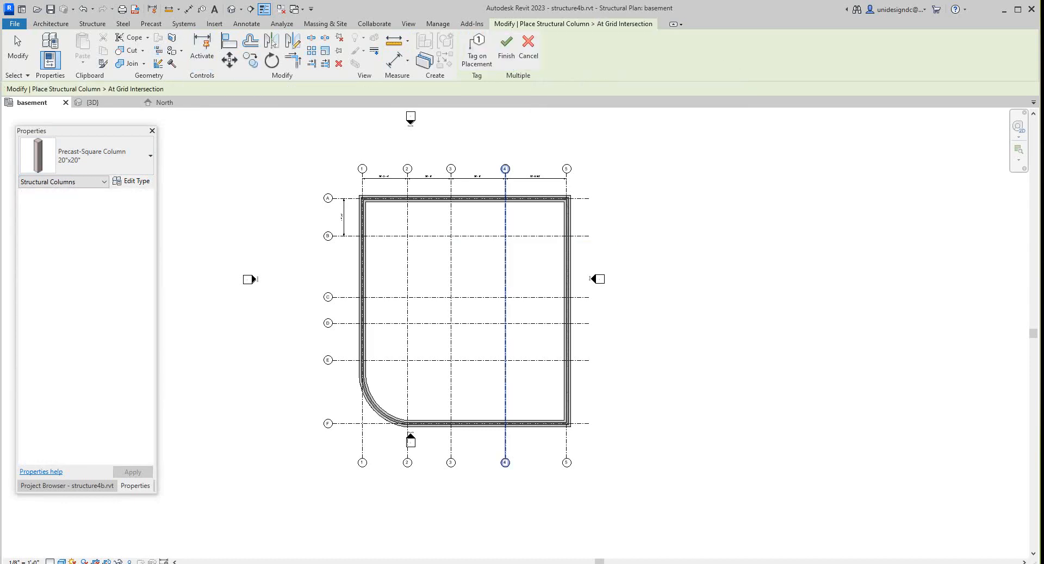
left_click_drag(570, 197, 361, 417)
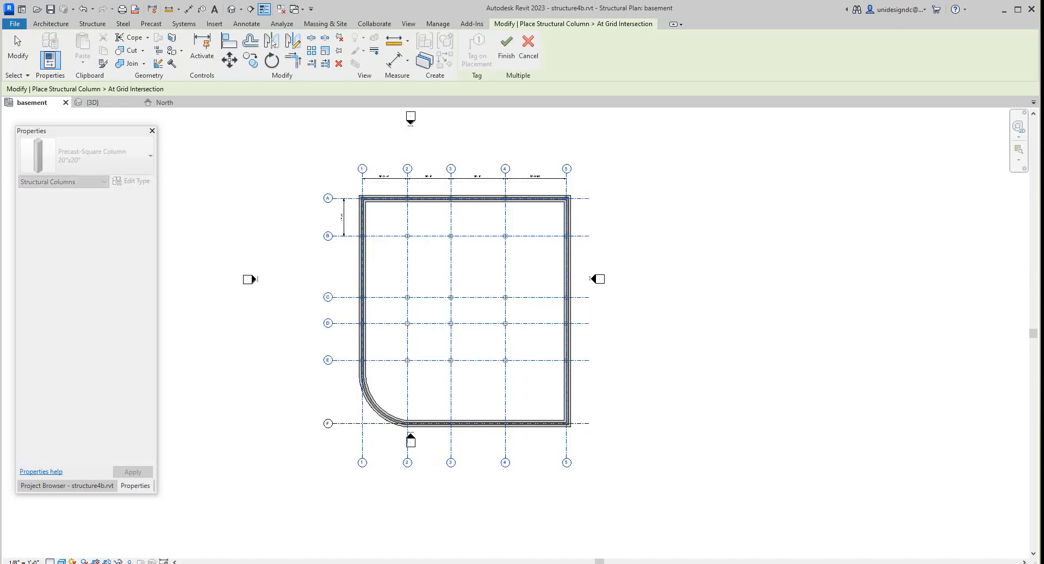
scroll(443, 280, "up", 2)
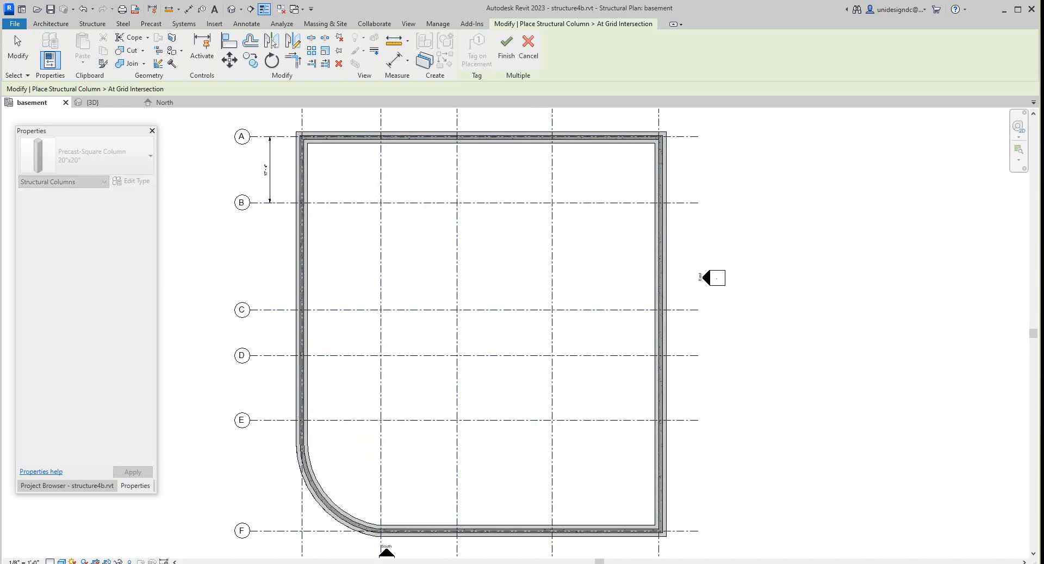
scroll(417, 266, "down", 1)
scroll(412, 247, "up", 1)
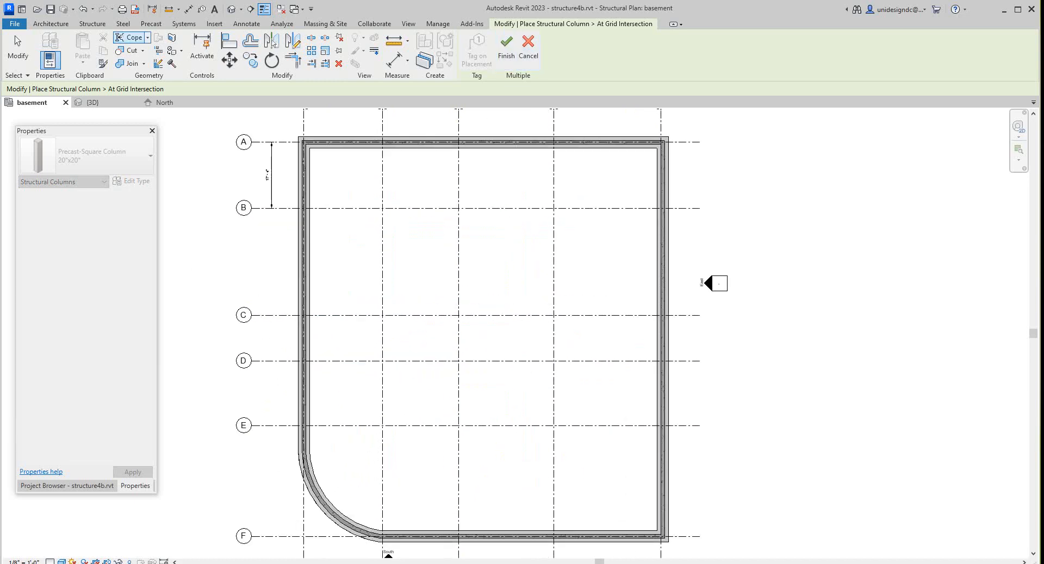
left_click(82, 9)
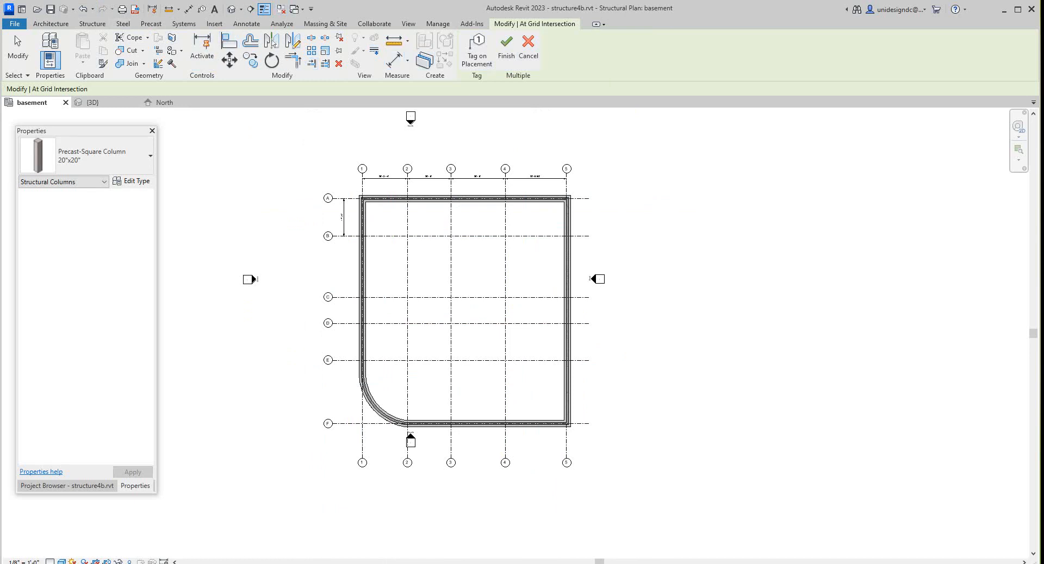
- Place 20"x20" precast columns at the interior grid intersections only, where grids 2, 3 and 4 cross grids B to E
left_click_drag(546, 218, 385, 392)
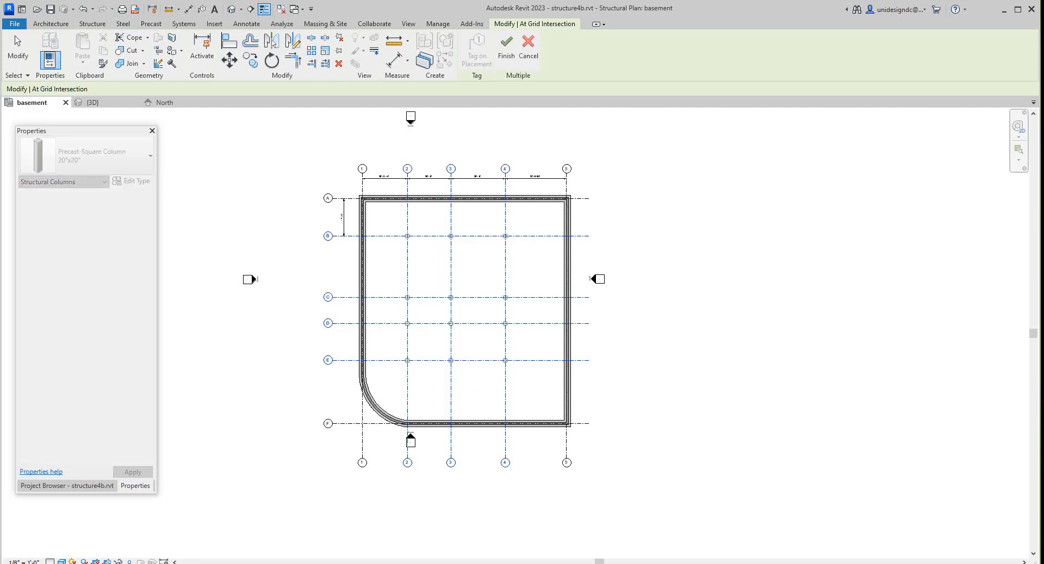
left_click(507, 49)
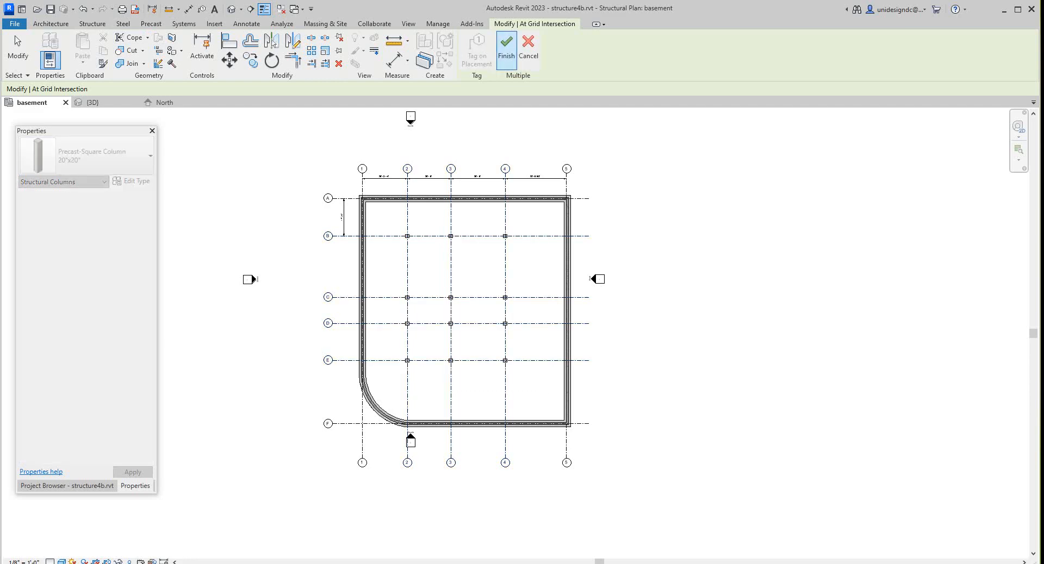
scroll(450, 236, "up", 2)
scroll(458, 226, "up", 6)
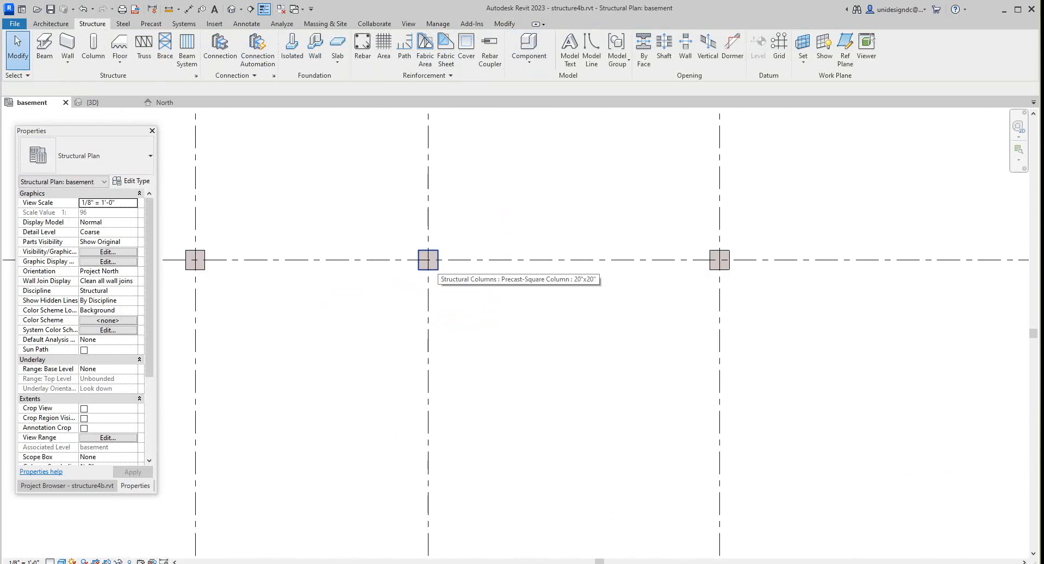
scroll(429, 261, "down", 5)
- Inspect the height of the placed columns against the foundation walls in the 3D view
left_click(101, 102)
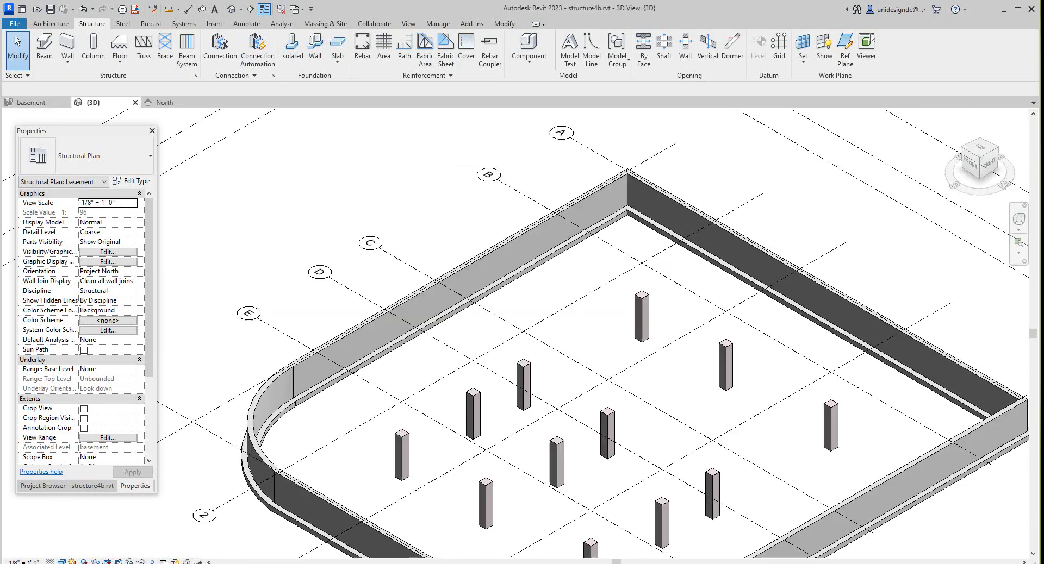
scroll(519, 286, "down", 2)
middle_click_drag(519, 285, 510, 293)
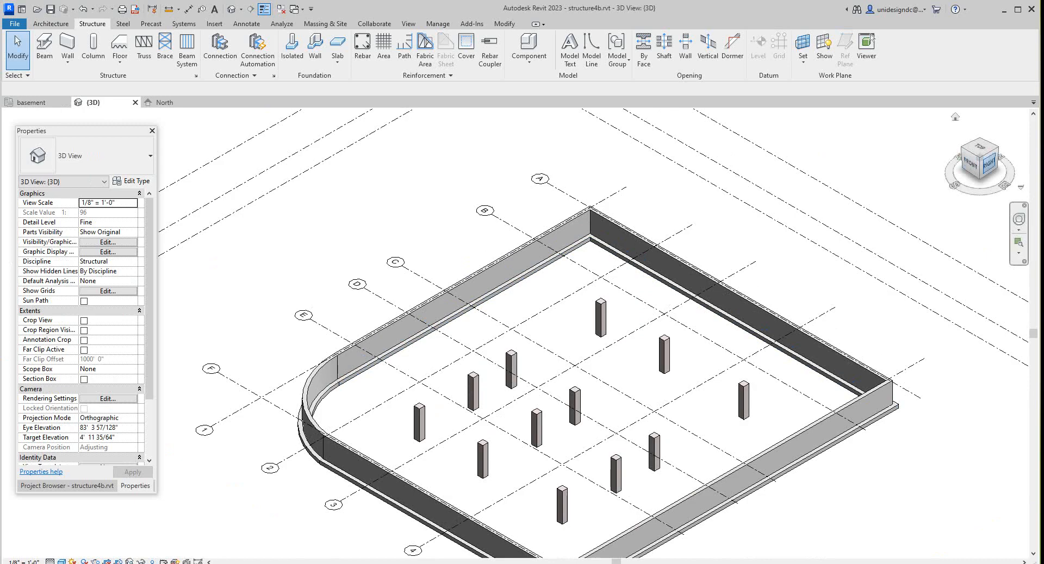
left_click(988, 163)
middle_click_drag(996, 375, 1035, 479, "shift")
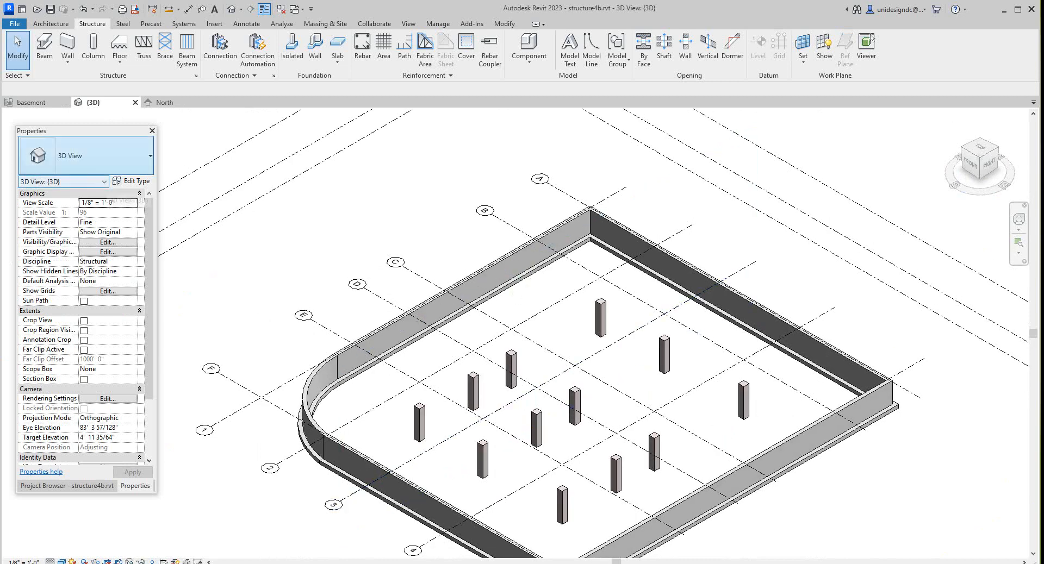
- In the basement plan, set all twelve precast columns to Top Level Level 1 with a Base Offset of 0' 0"
left_click(31, 102)
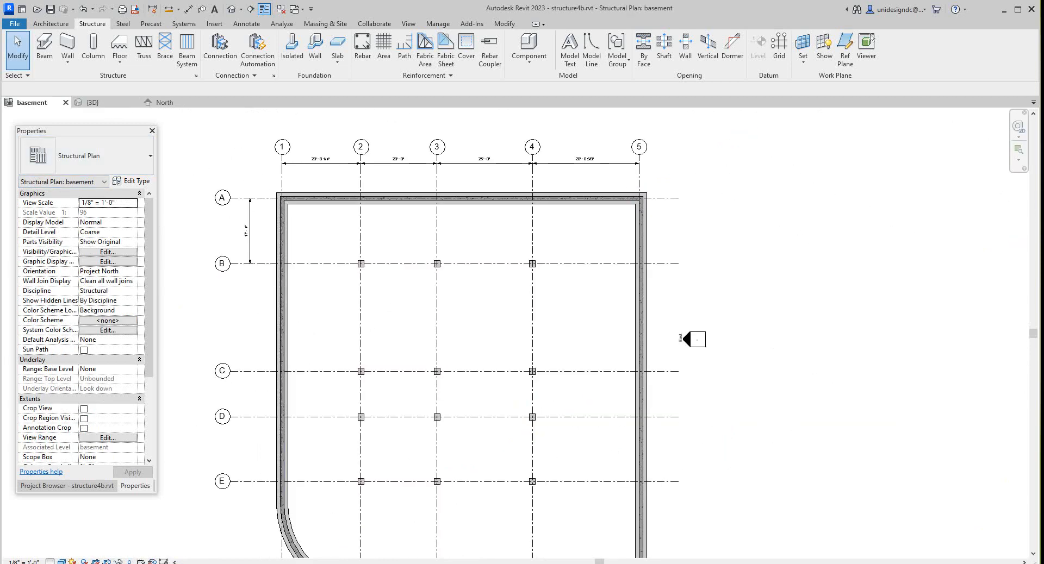
scroll(350, 265, "down", 3)
middle_click_drag(349, 265, 341, 224)
scroll(345, 242, "up", 2)
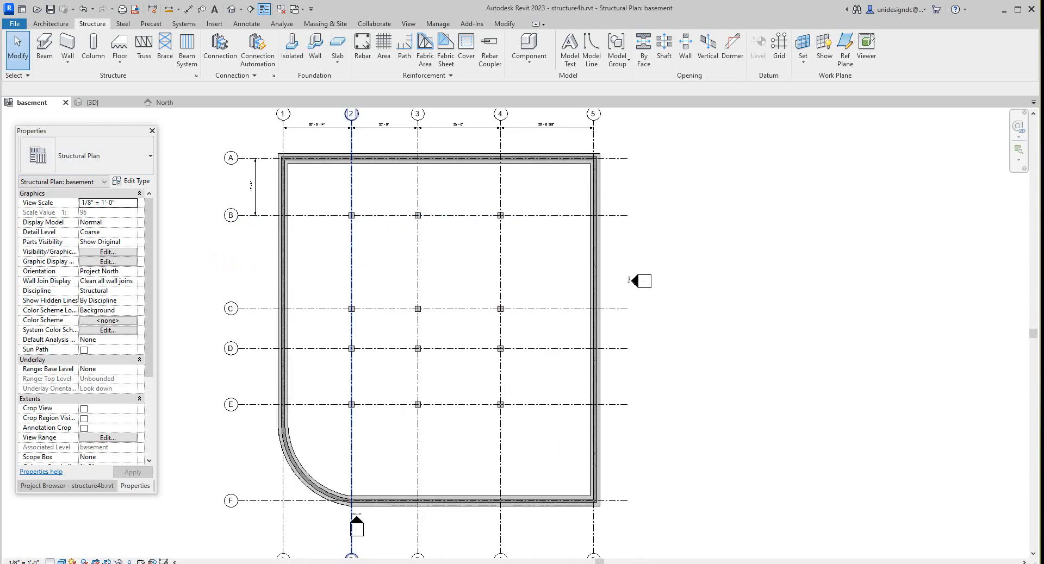
left_click_drag(330, 191, 548, 438)
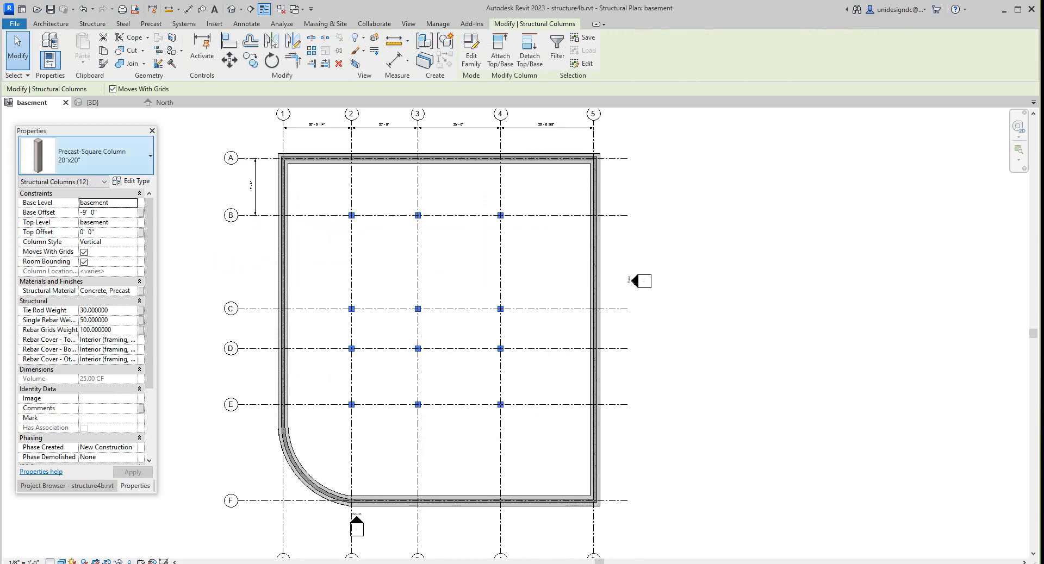
mouse_move(98, 137)
left_mouse_down()
mouse_move(333, 177)
mouse_move(362, 202)
mouse_move(216, 181)
mouse_move(228, 163)
mouse_move(190, 141)
left_mouse_up()
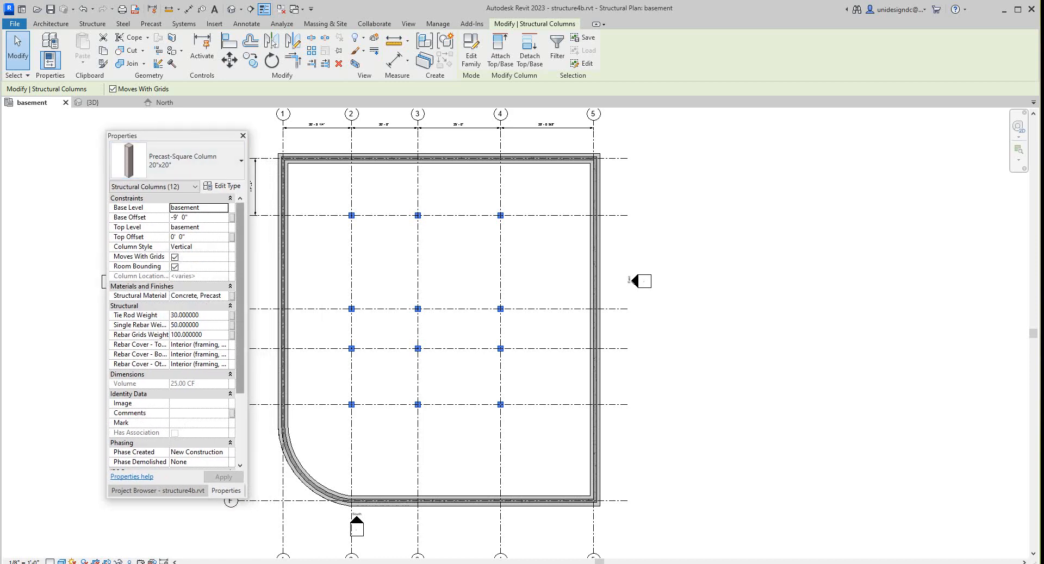
left_click(223, 227)
left_click(222, 227)
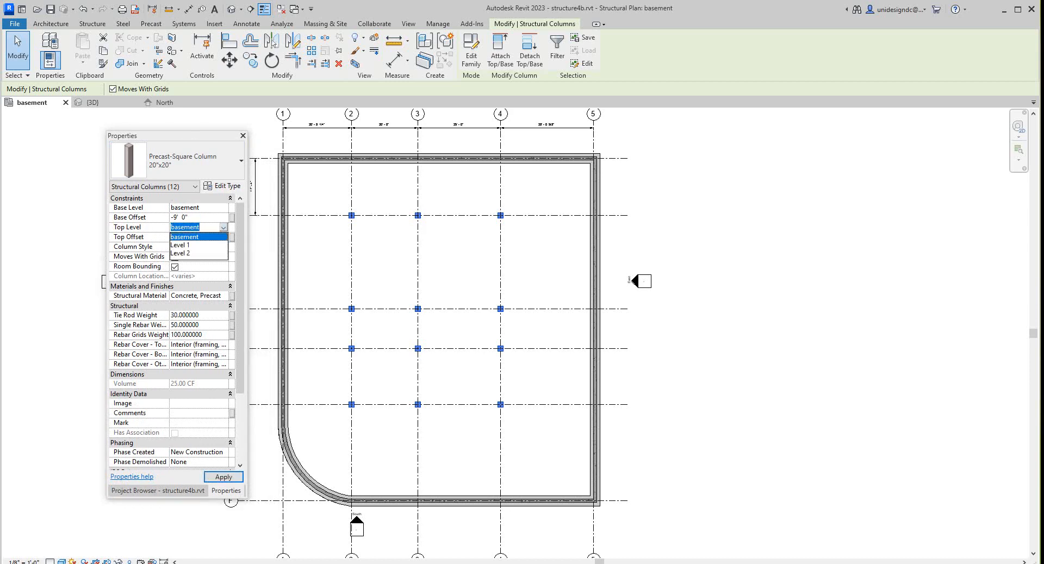
left_click(185, 245)
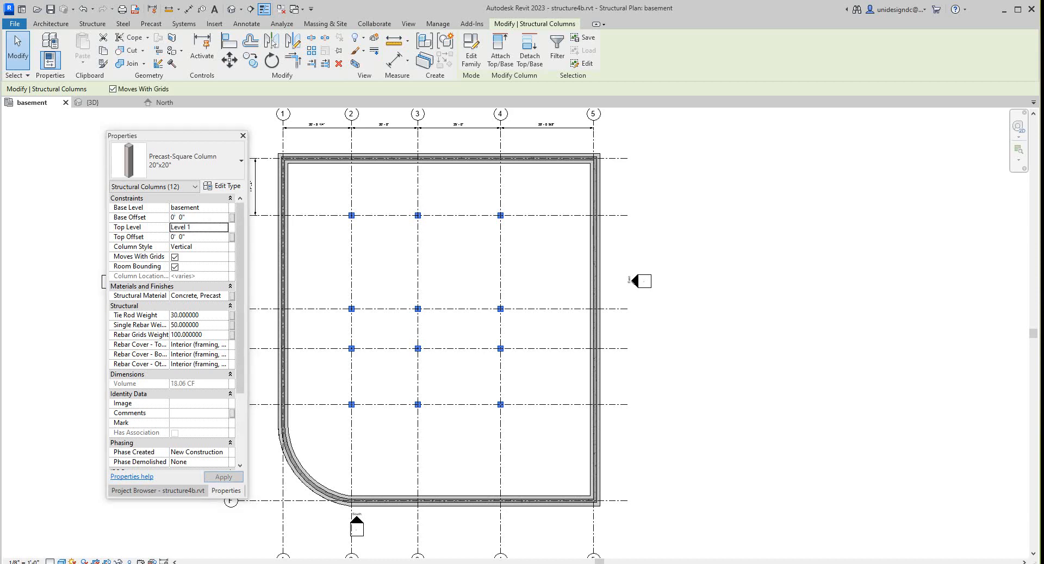
key("Escape")
- Review the adjusted columns in plan and from several 3D angles, and restore the home 3D view
scroll(308, 256, "down", 1)
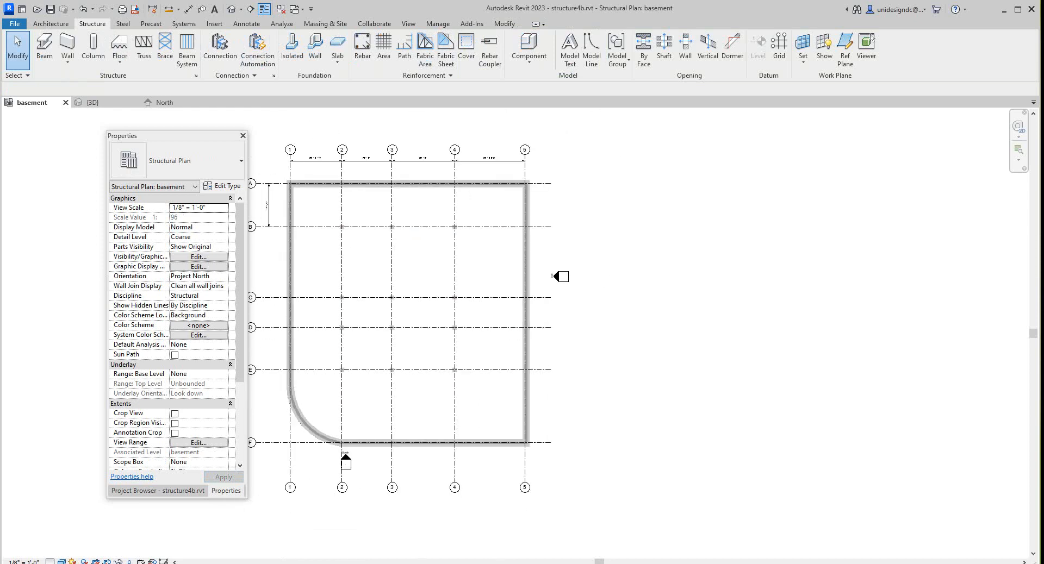
middle_click_drag(308, 256, 364, 297)
scroll(321, 265, "up", 1)
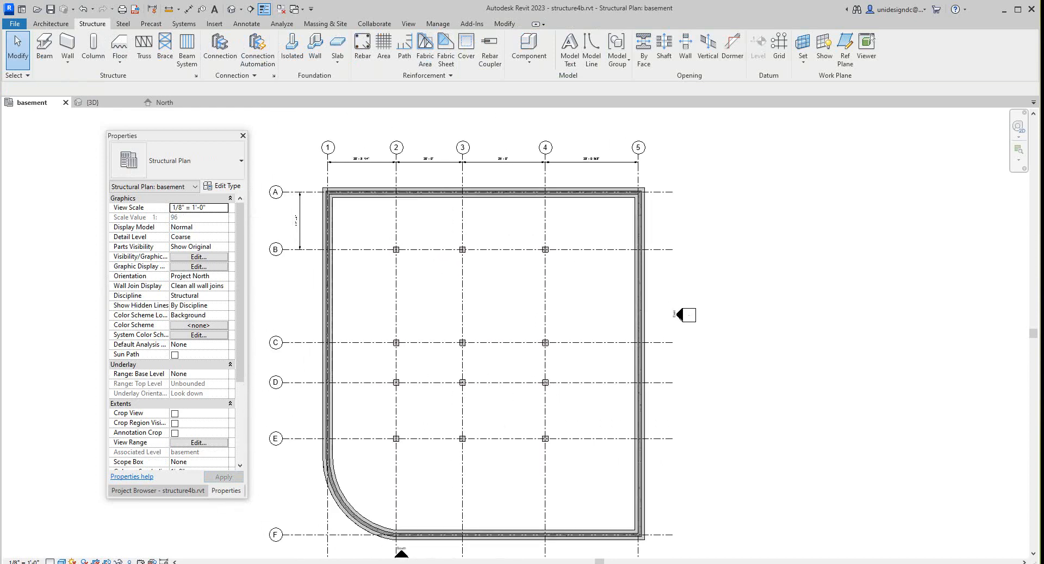
scroll(365, 296, "down", 1)
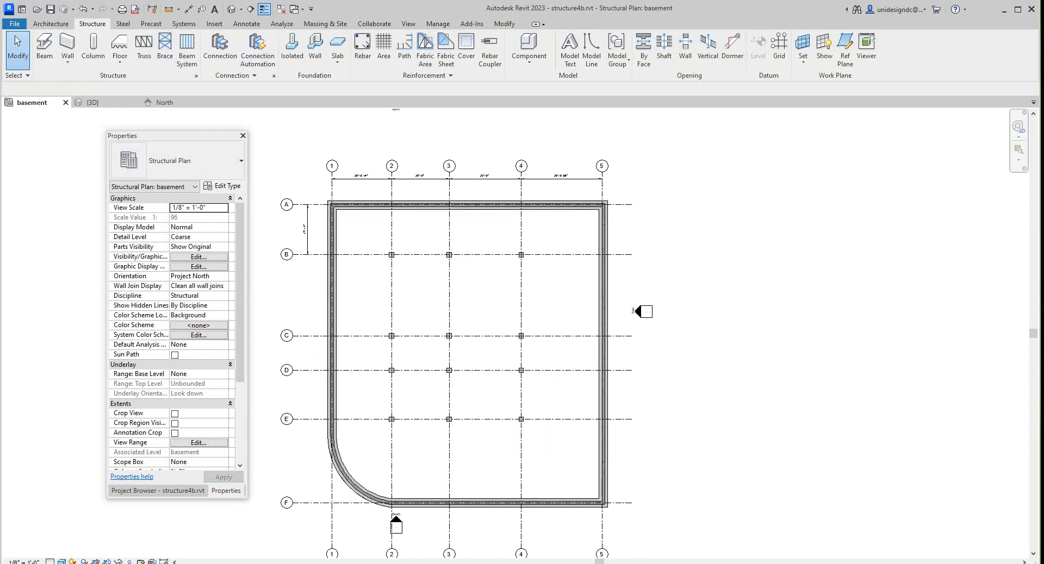
left_click(92, 102)
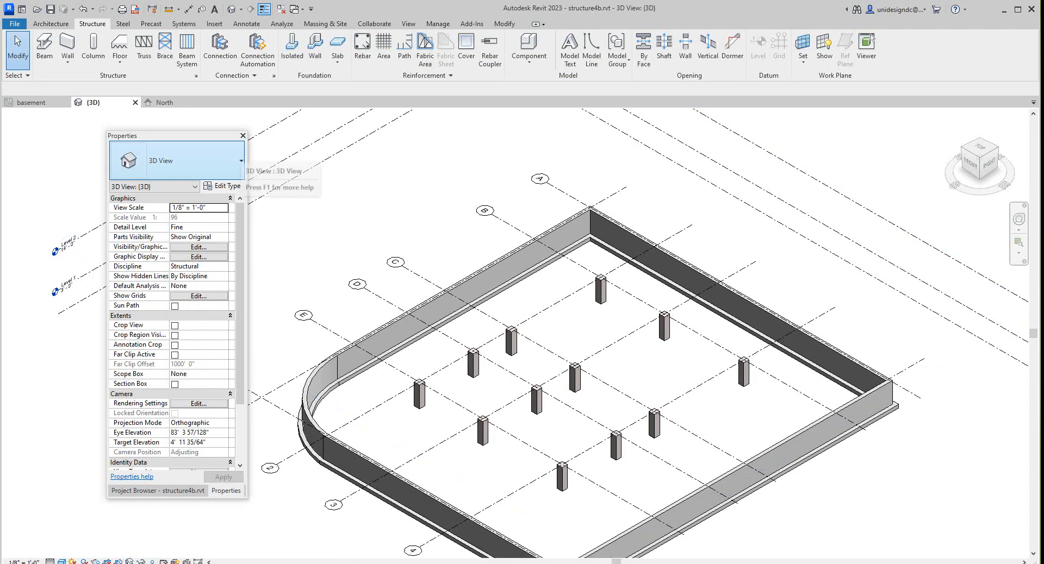
left_click(988, 163)
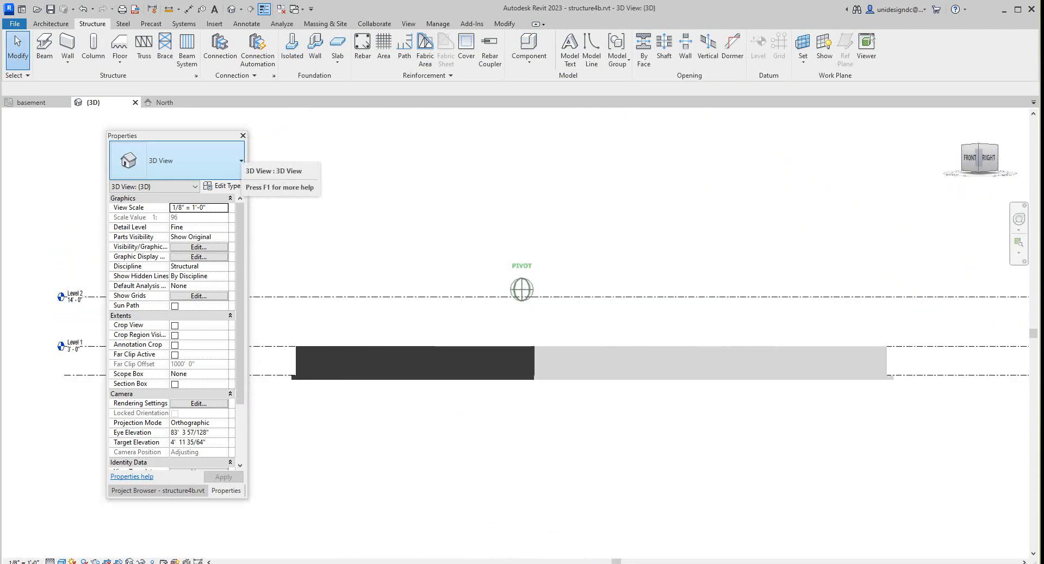
middle_click_drag(522, 289, 536, 375, "shift")
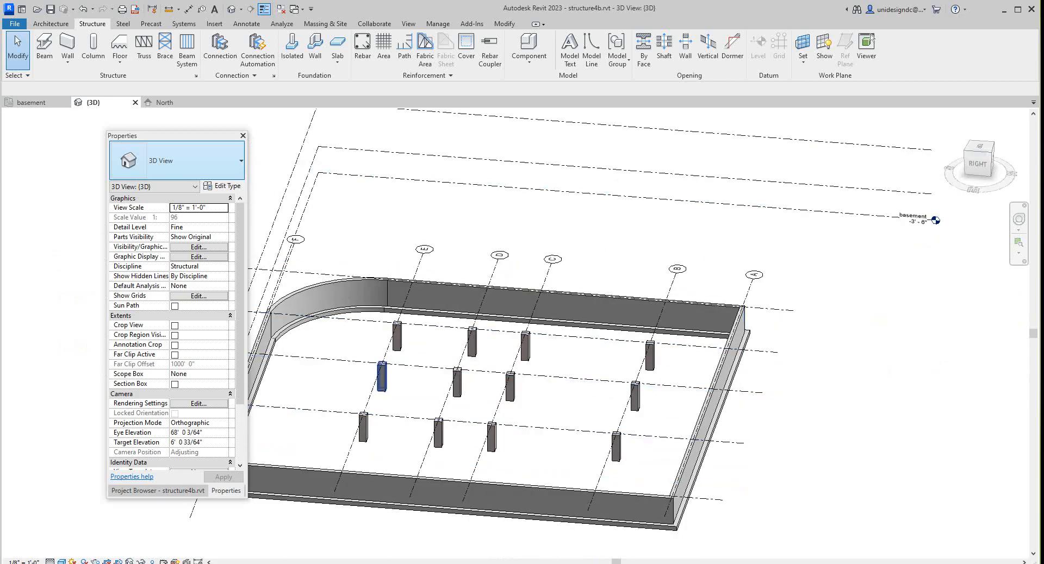
scroll(389, 337, "down", 1)
middle_click_drag(389, 337, 510, 364)
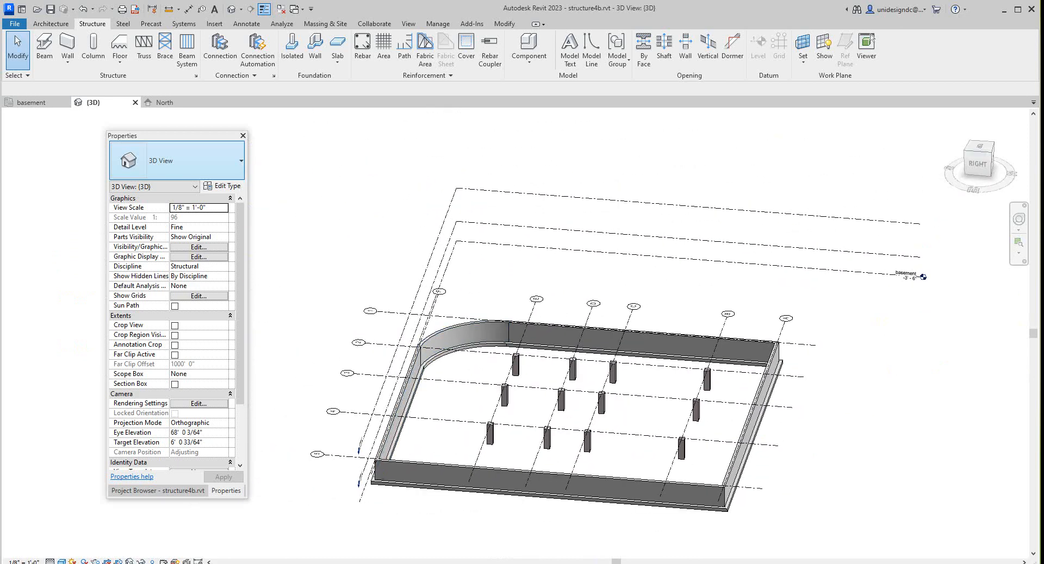
scroll(576, 388, "down", 1)
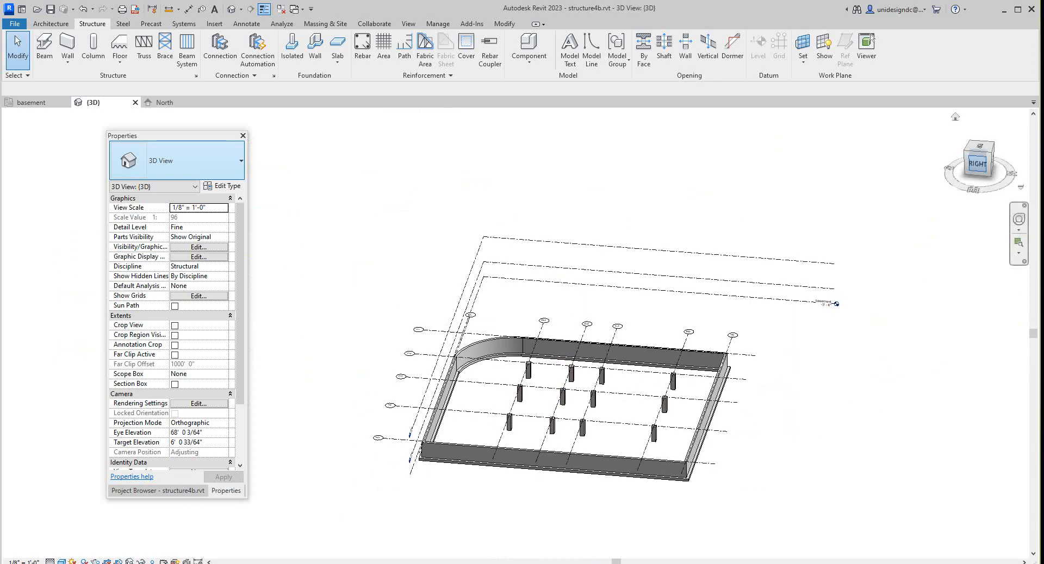
left_click(956, 117)
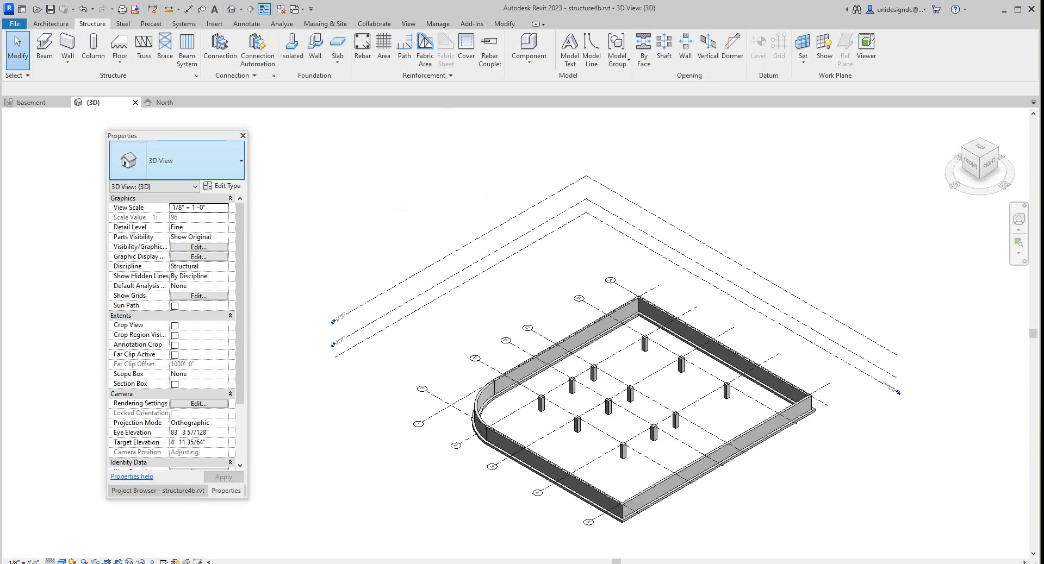
left_click(955, 117)
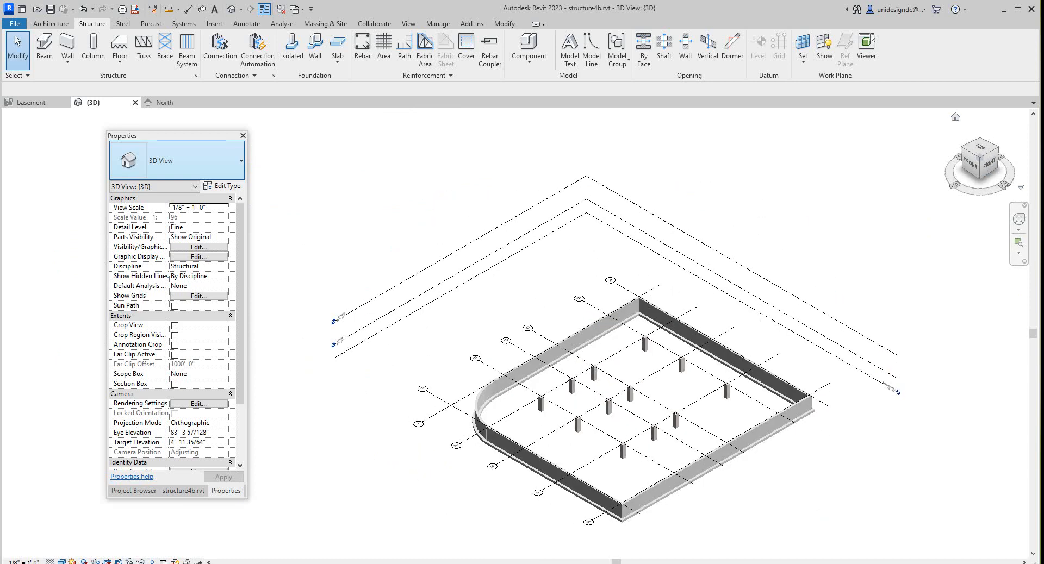
- Return to the basement structural plan with the whole column grid in view
left_click(32, 102)
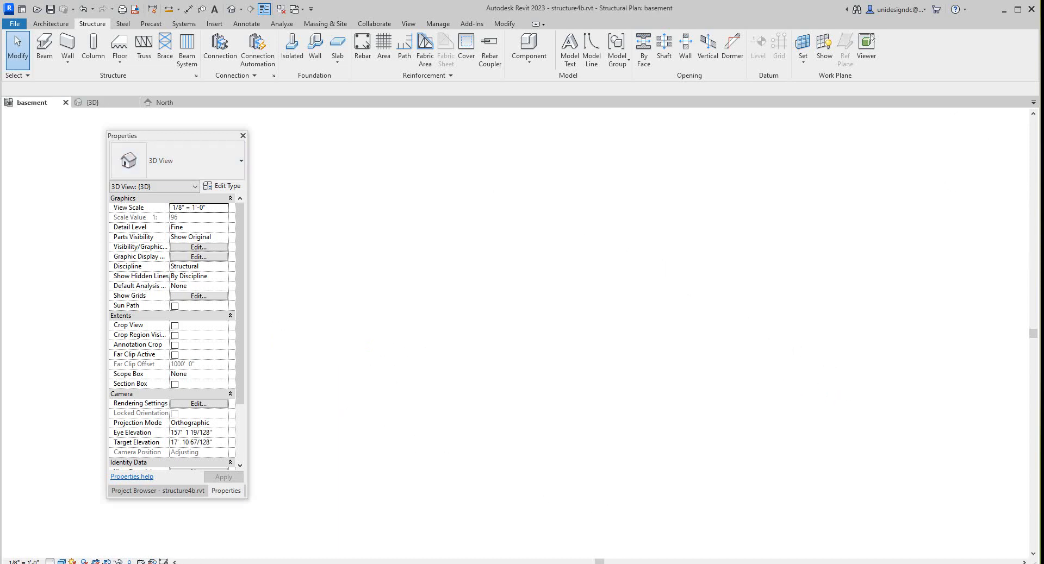
scroll(520, 297, "up", 1)
middle_click_drag(520, 298, 552, 282)
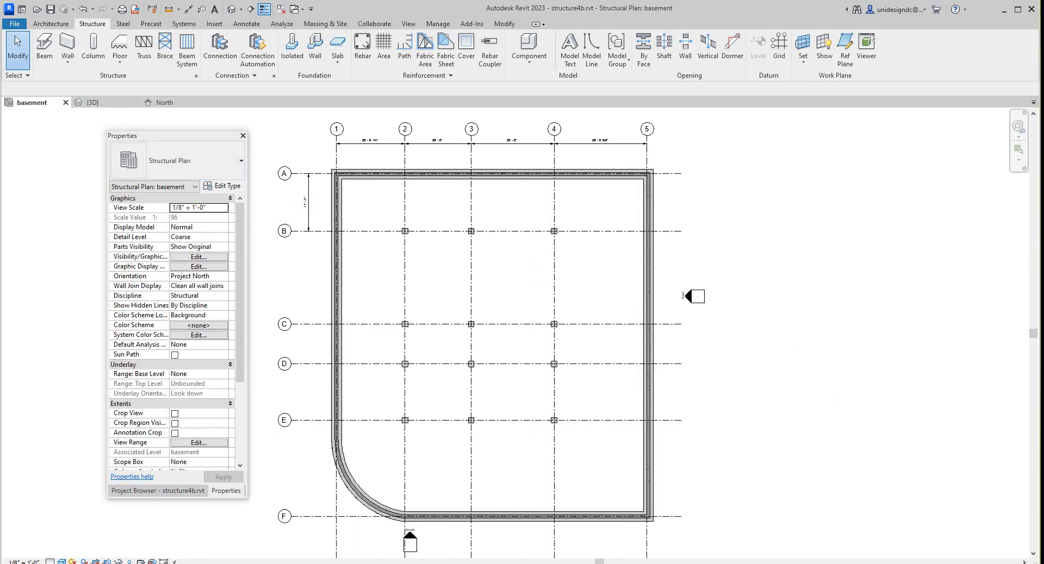
- Start an isolated structural foundation in the basement plan using the Footing-Rectangular 96" x 72" x 18" type
left_click_drag(171, 141, 117, 118)
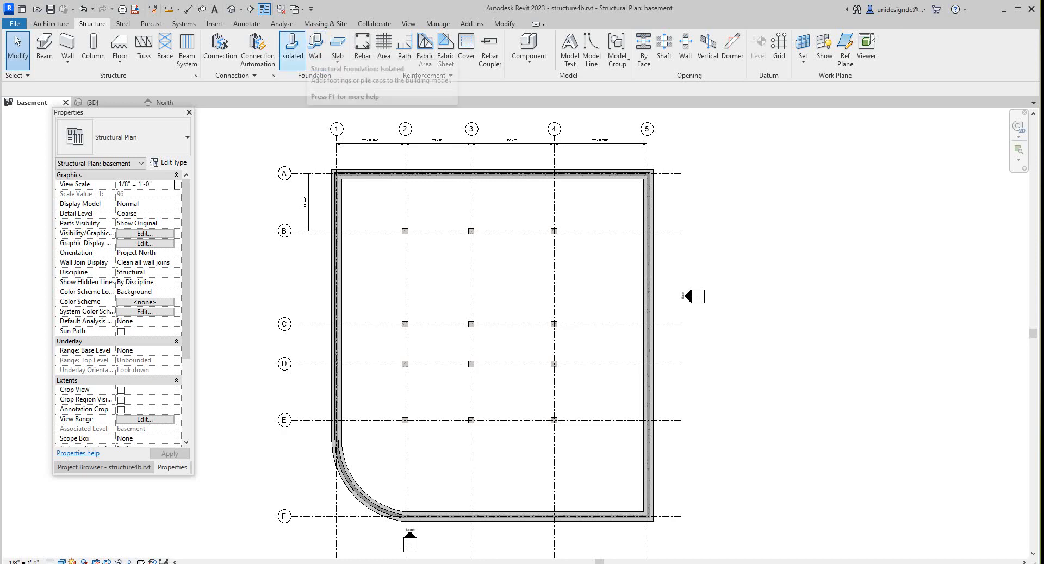
left_click(292, 48)
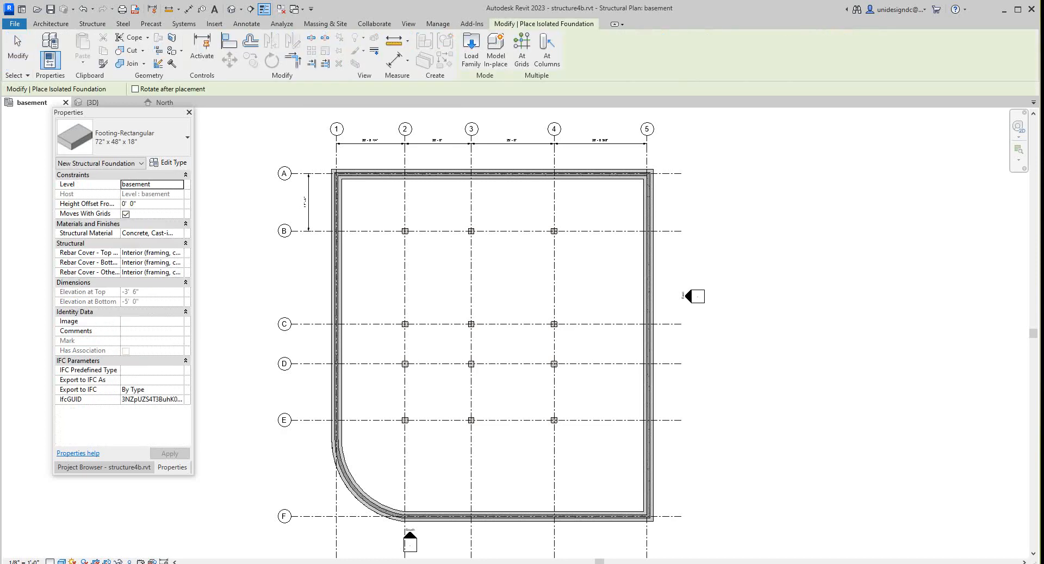
scroll(507, 270, "down", 1)
scroll(505, 269, "down", 1)
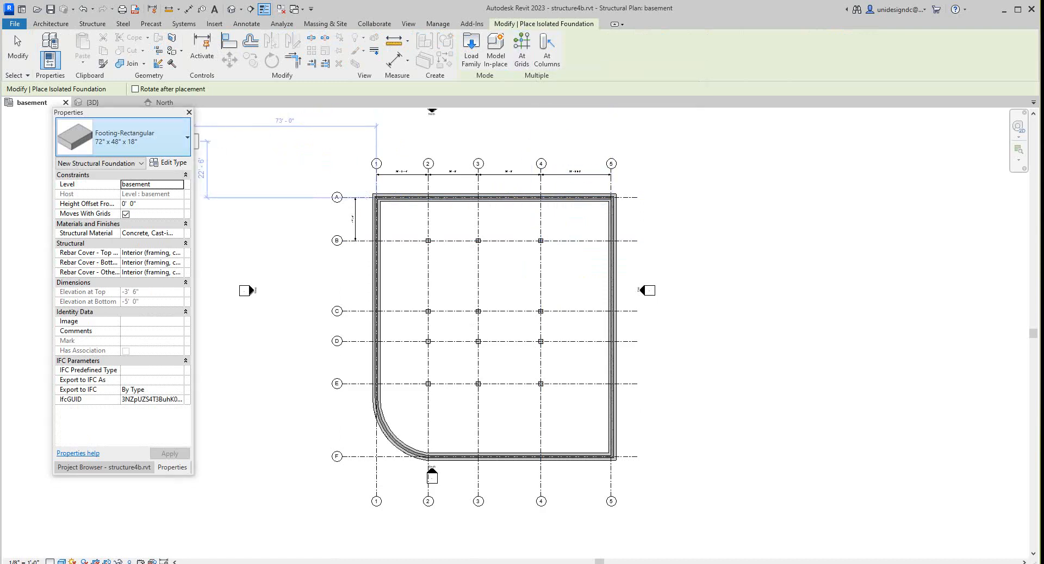
left_click(184, 151)
left_click(98, 210)
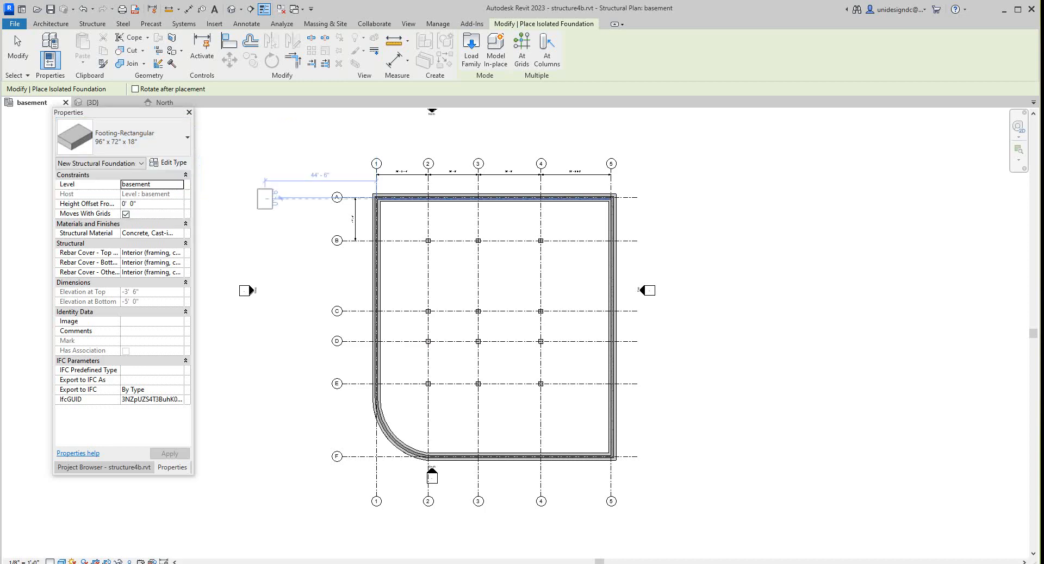
scroll(447, 240, "up", 1)
scroll(447, 240, "up", 1)
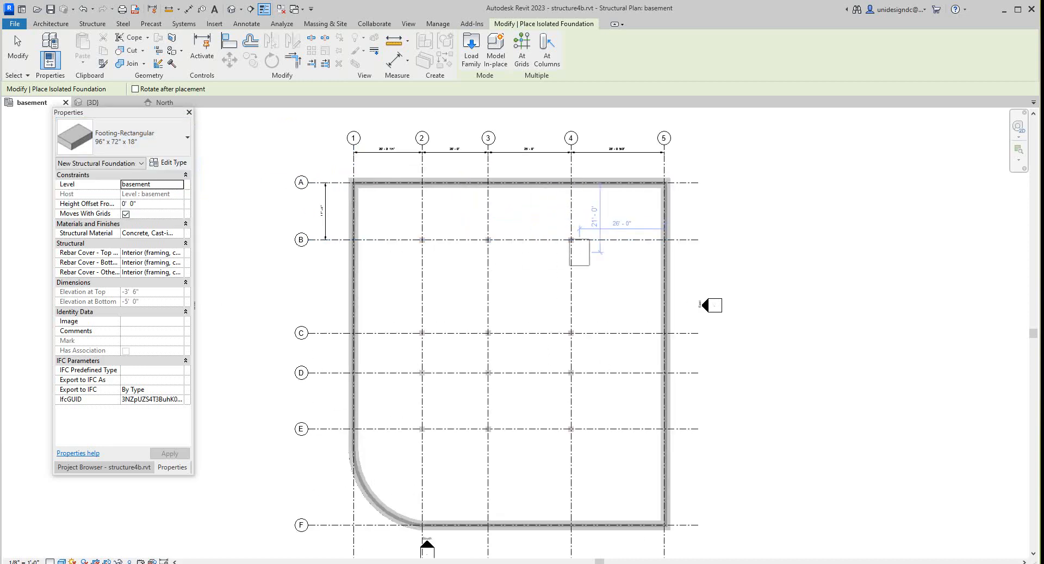
left_click(521, 49)
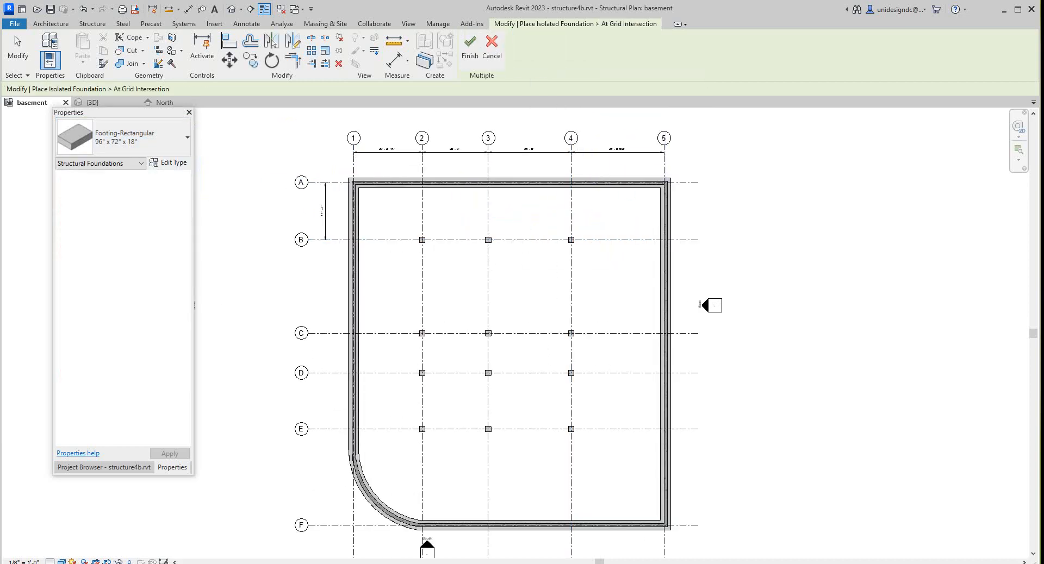
scroll(596, 197, "down", 2)
left_click_drag(606, 211, 464, 360)
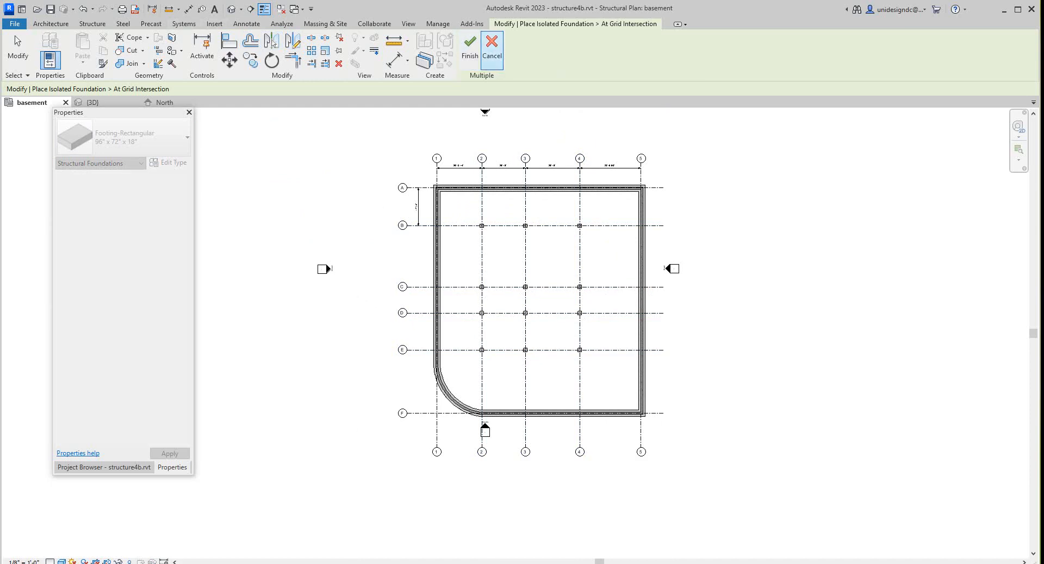
left_click(491, 48)
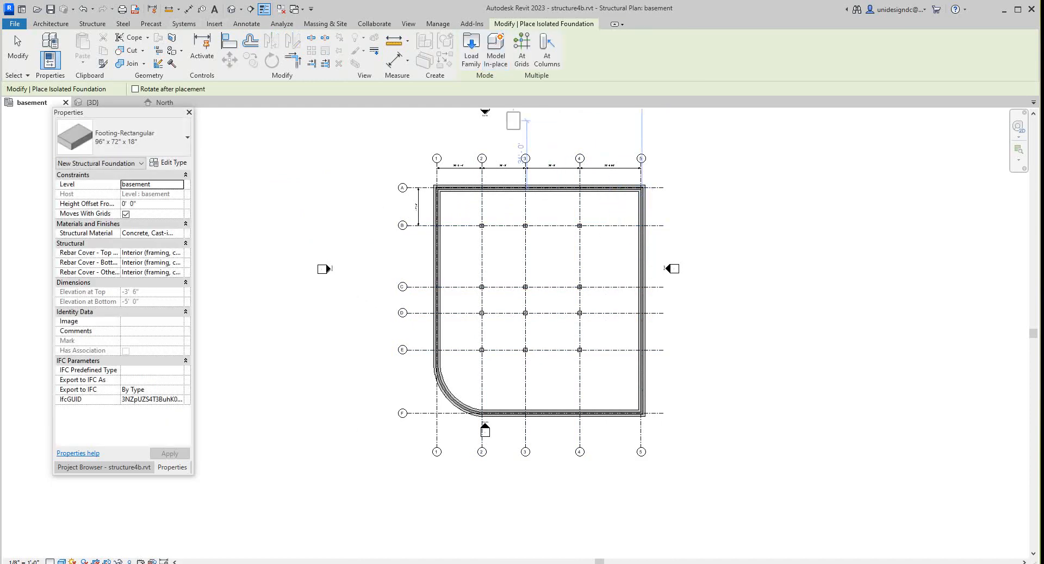
- Try to place 96" x 72" x 18" isolated footings at the intersections of grids 2 to 4 with B to E
left_click(521, 49)
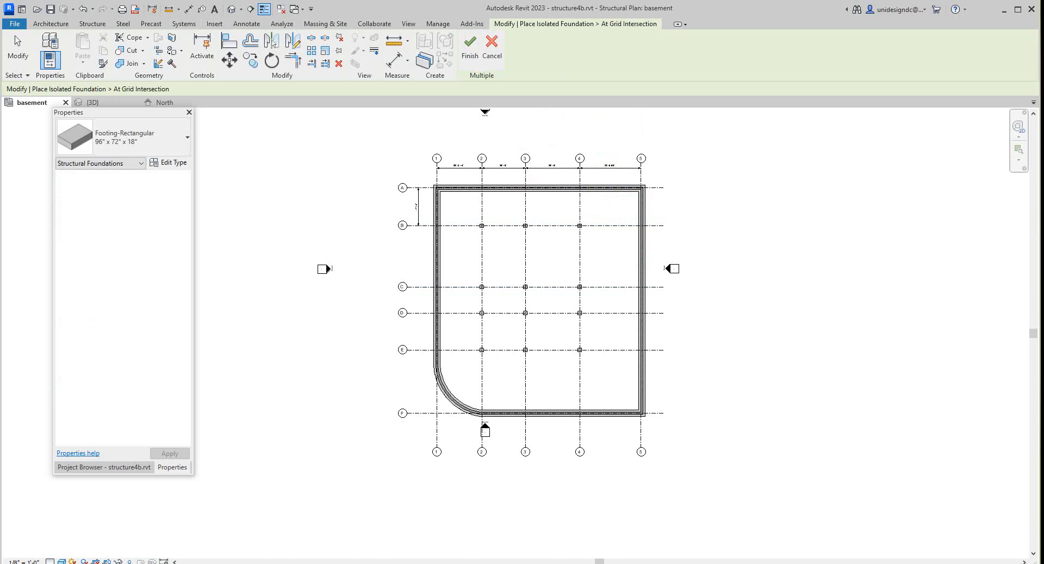
left_click_drag(601, 202, 463, 369)
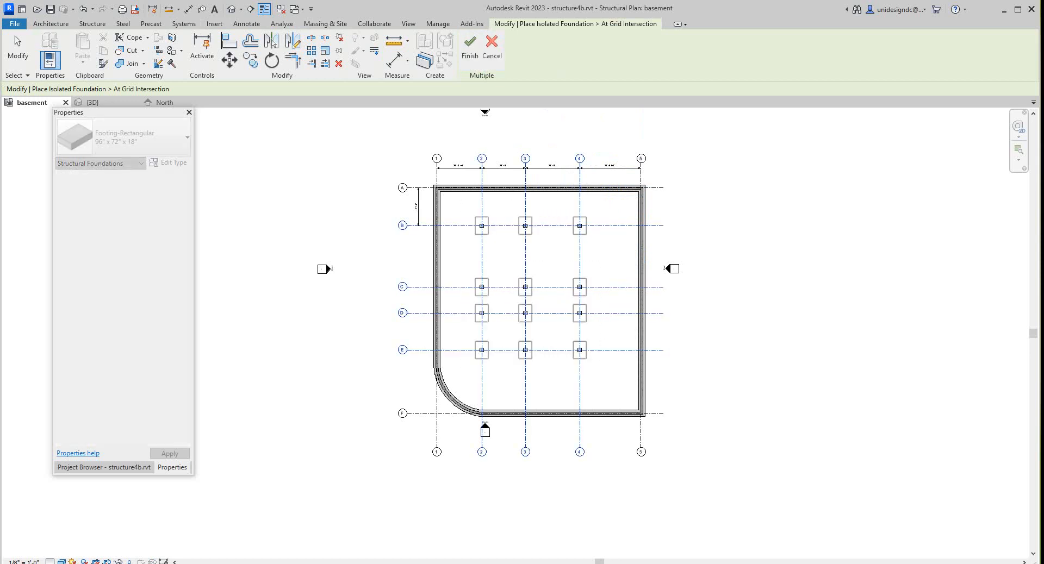
scroll(445, 349, "down", 2)
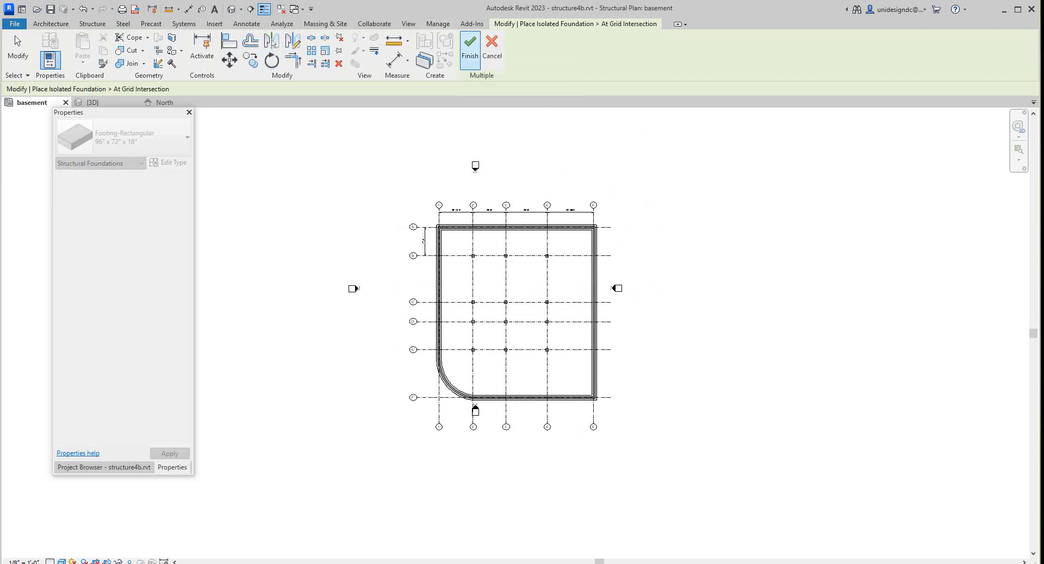
left_click(470, 48)
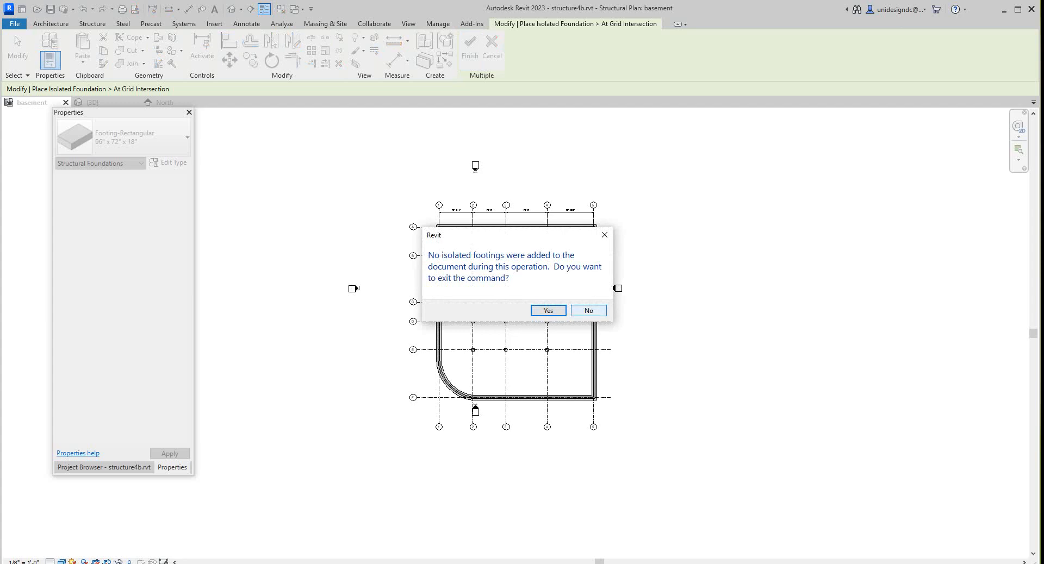
left_click(548, 311)
scroll(563, 287, "up", 2)
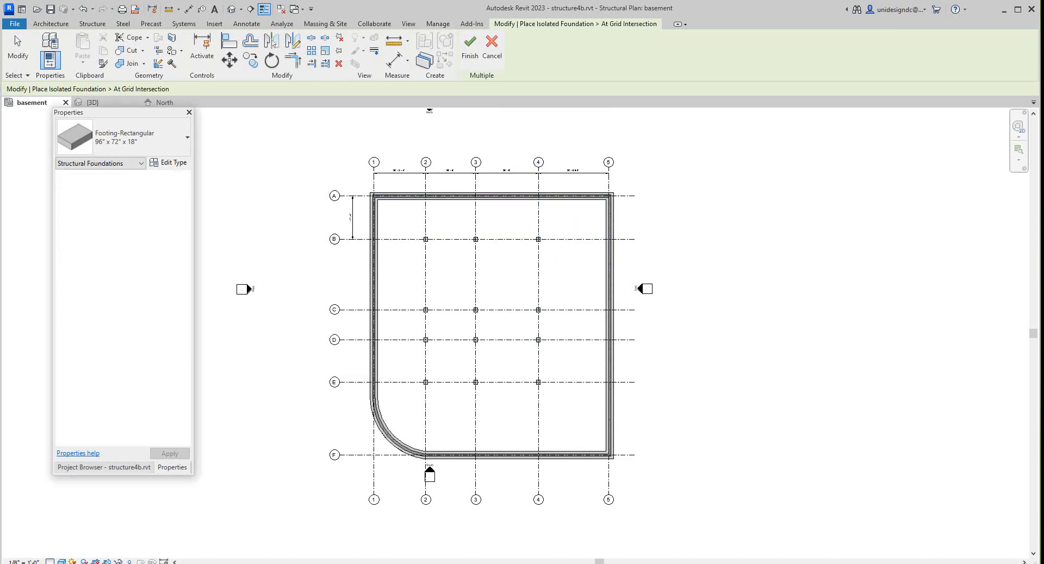
- Check the column bases in the 3D view for footings and leave the foundation placement command
left_click(104, 467)
scroll(585, 230, "down", 2)
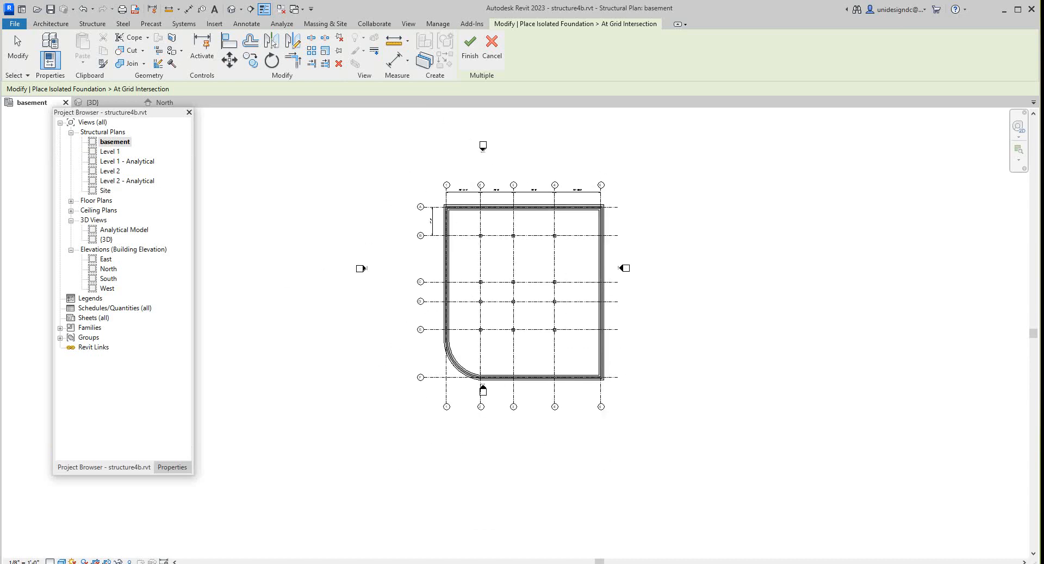
left_click(101, 102)
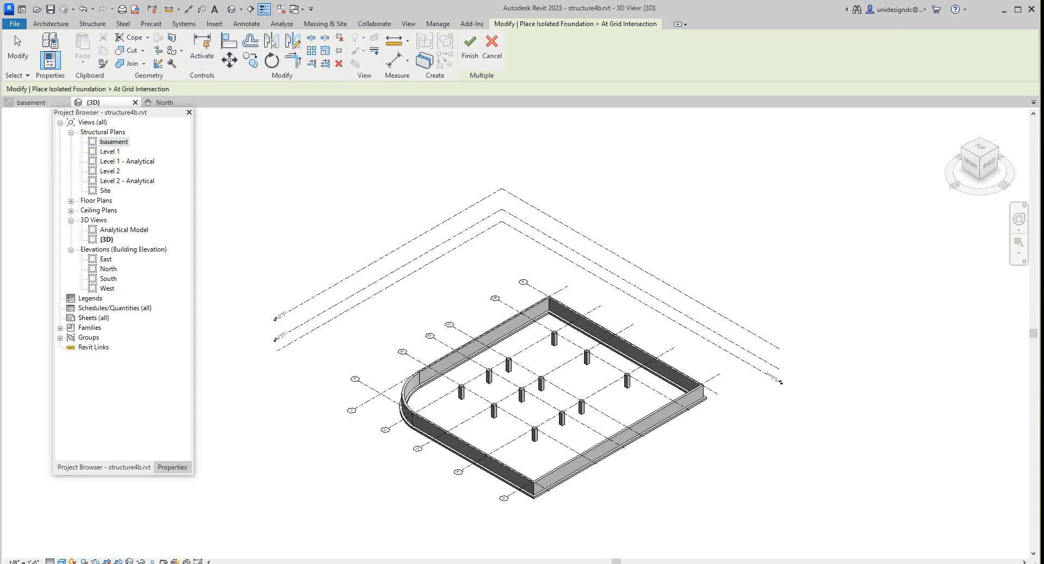
scroll(528, 313, "up", 2)
scroll(528, 314, "down", 3)
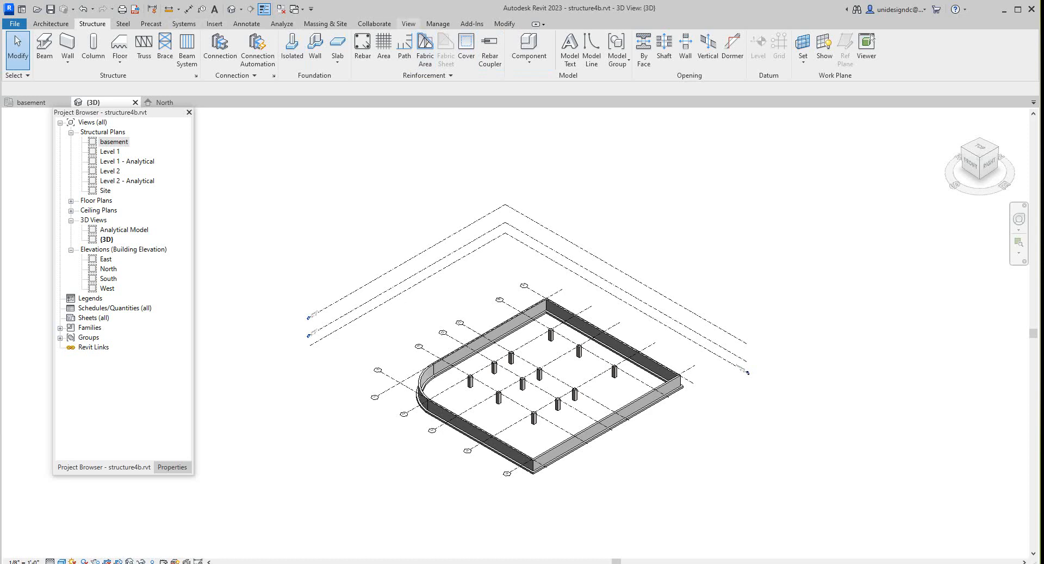
- Tile the 3D, basement and North views, fit the model in each, and make the basement plan active
left_click(408, 23)
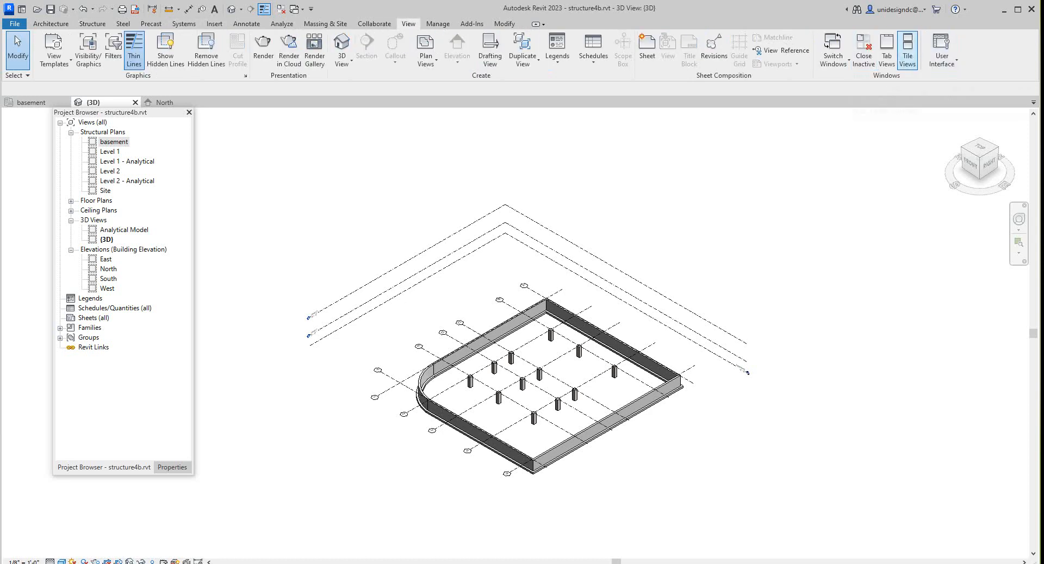
left_click(907, 52)
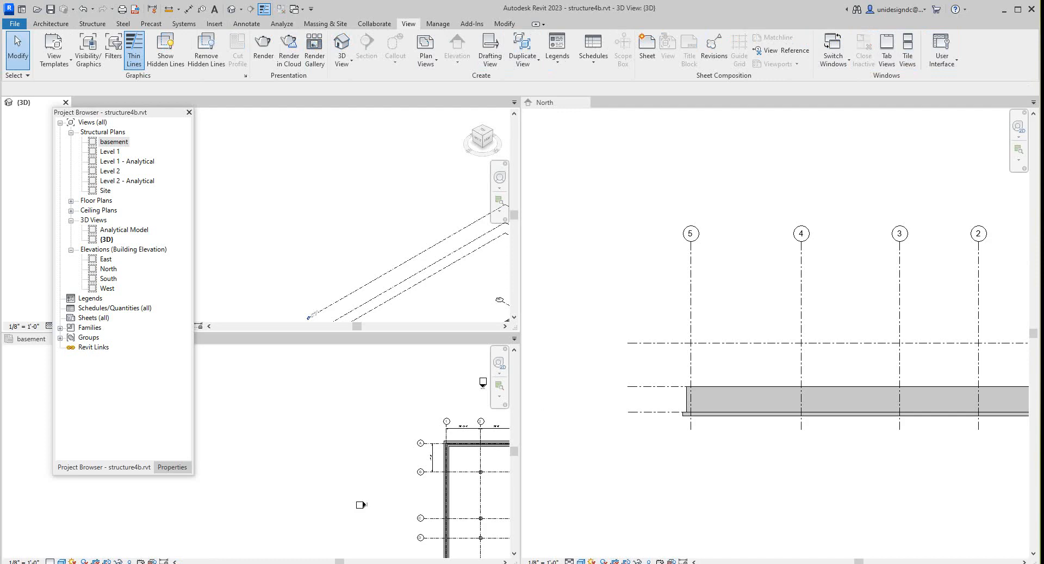
key("z")
key("a")
scroll(225, 233, "up", 5)
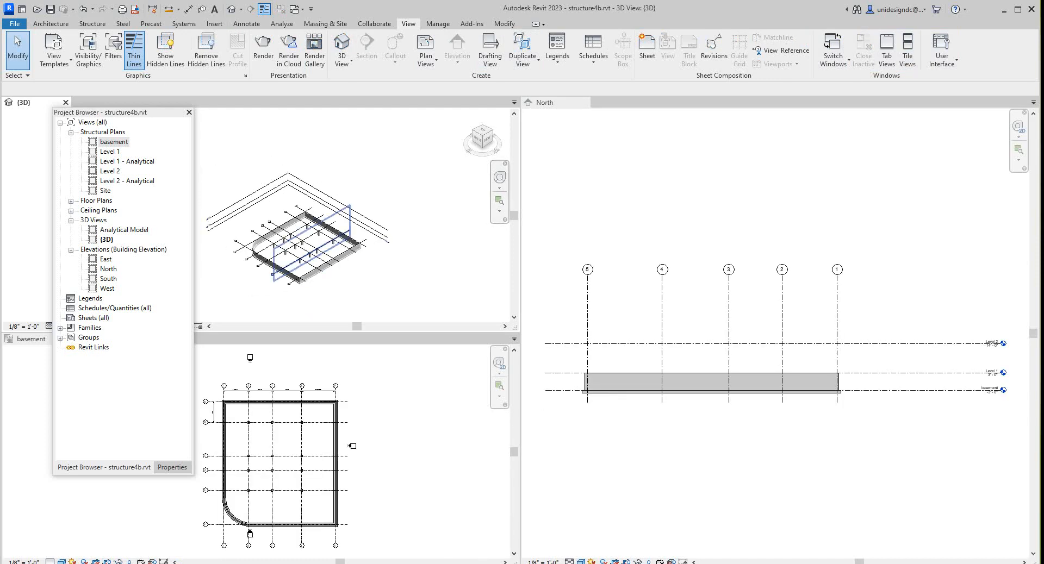
scroll(326, 212, "up", 2)
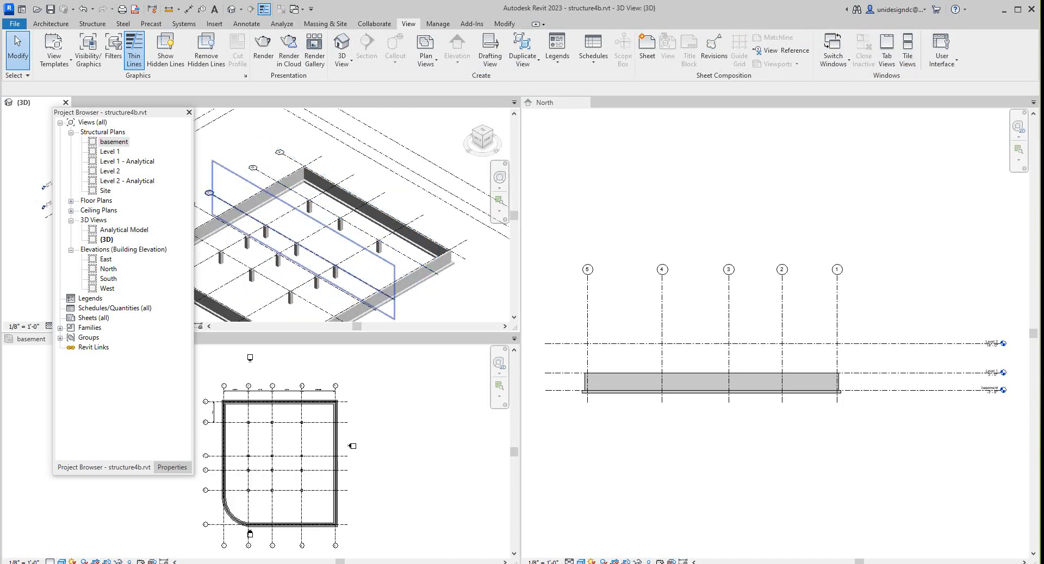
scroll(293, 412, "up", 2)
scroll(634, 384, "up", 2)
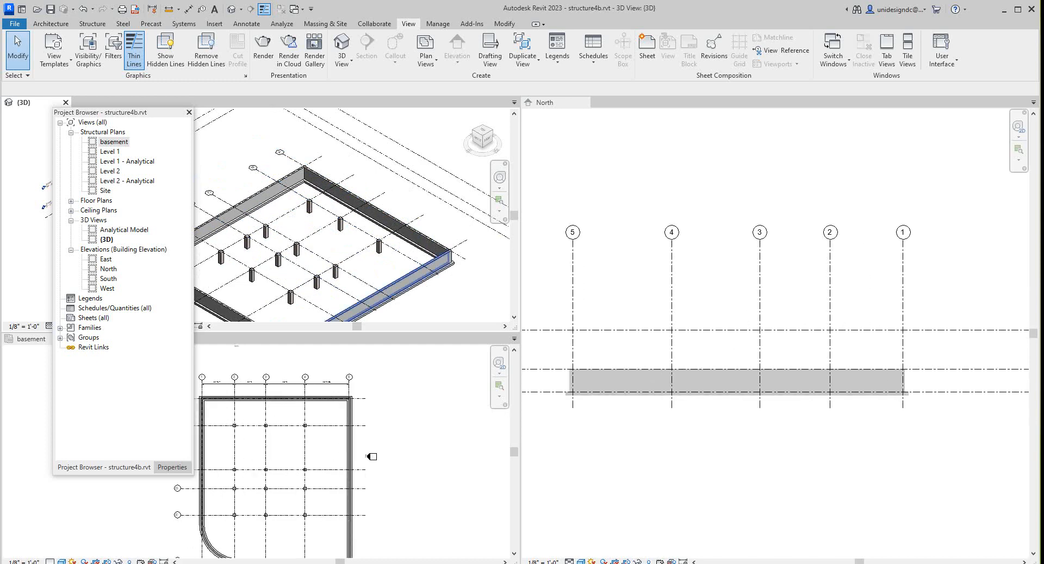
scroll(601, 372, "down", 3)
scroll(353, 217, "down", 3)
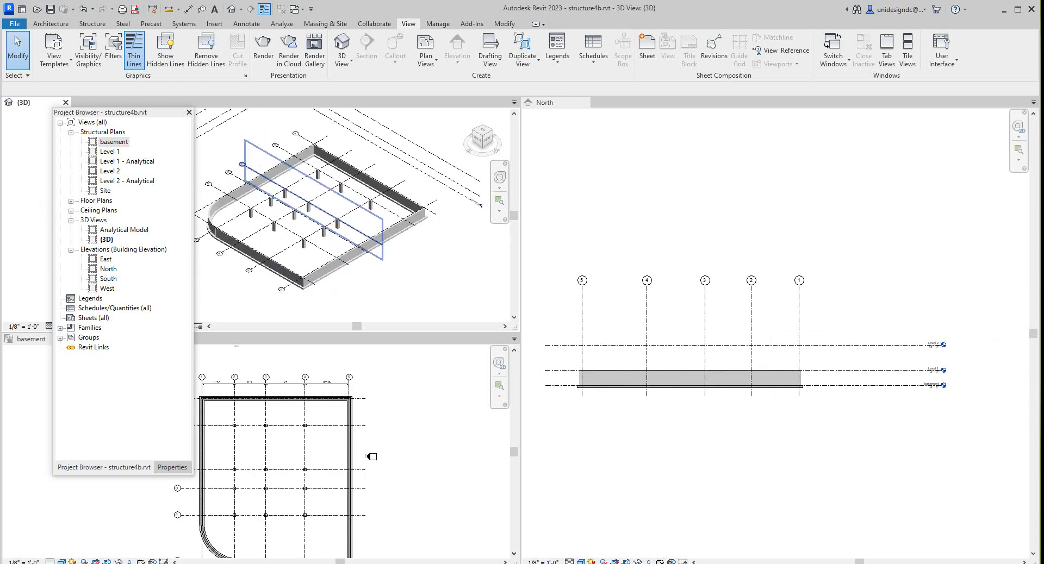
left_click(372, 457)
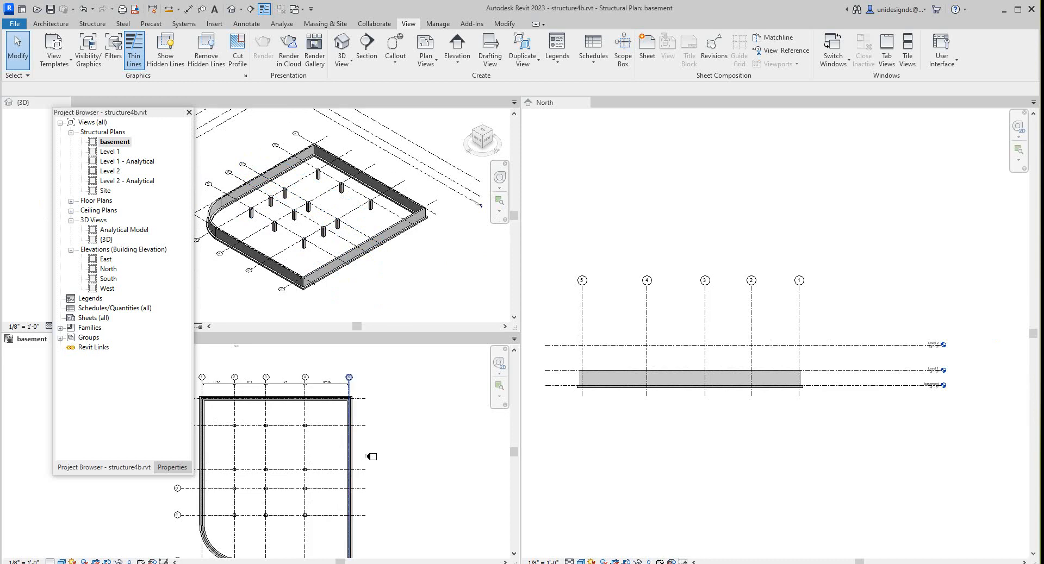
scroll(326, 451, "down", 2)
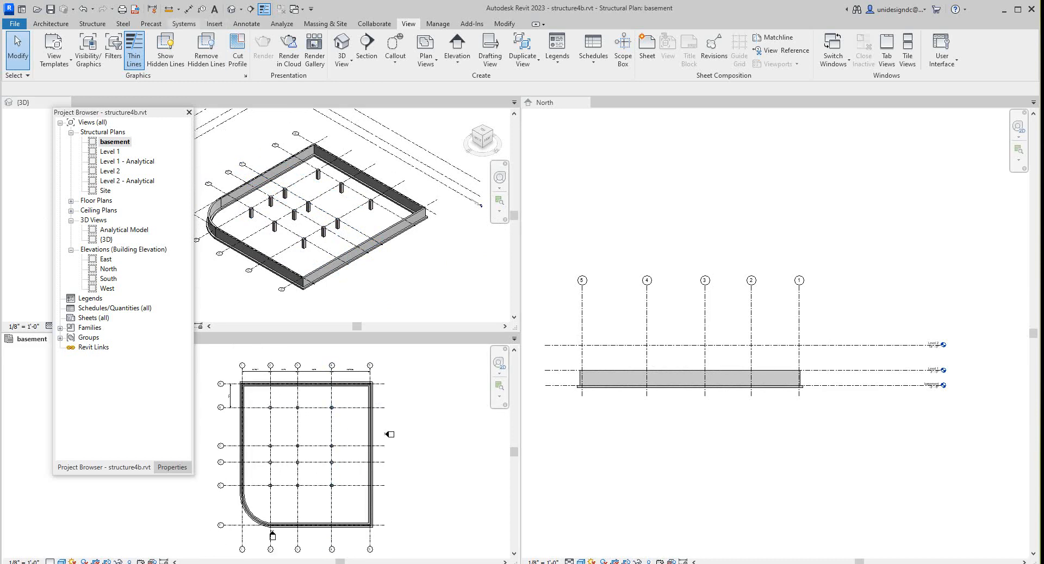
- Place a 96" x 72" x 18" isolated footing centred on the column at grids B and 2
left_click(92, 23)
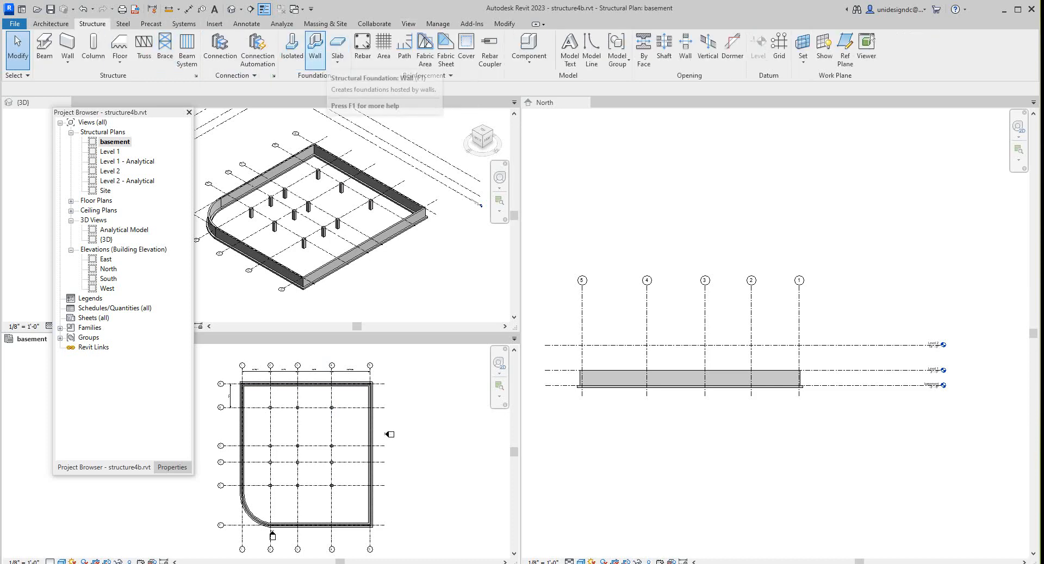
left_click(292, 48)
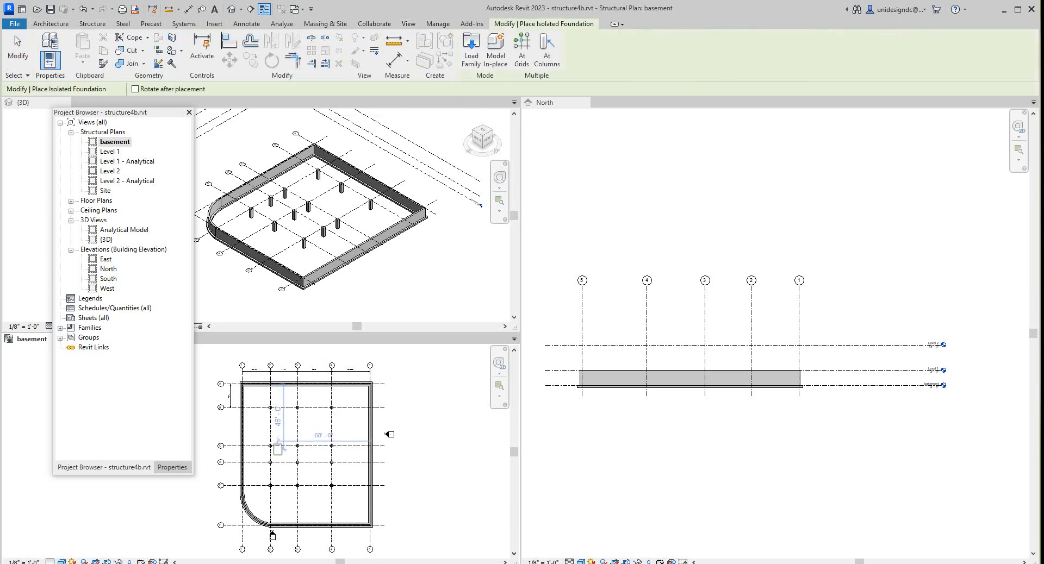
scroll(278, 447, "up", 4)
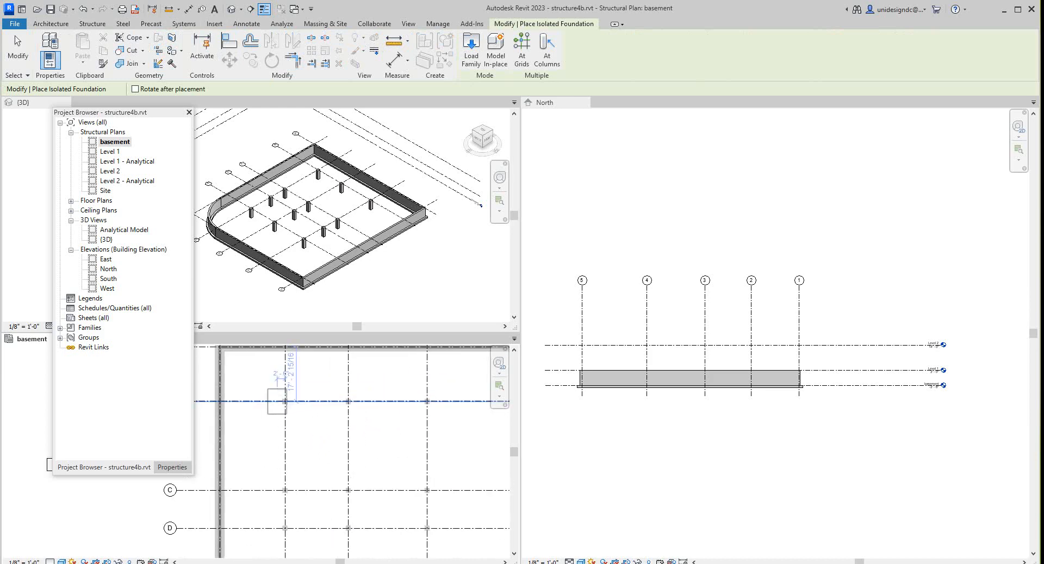
scroll(278, 403, "up", 5)
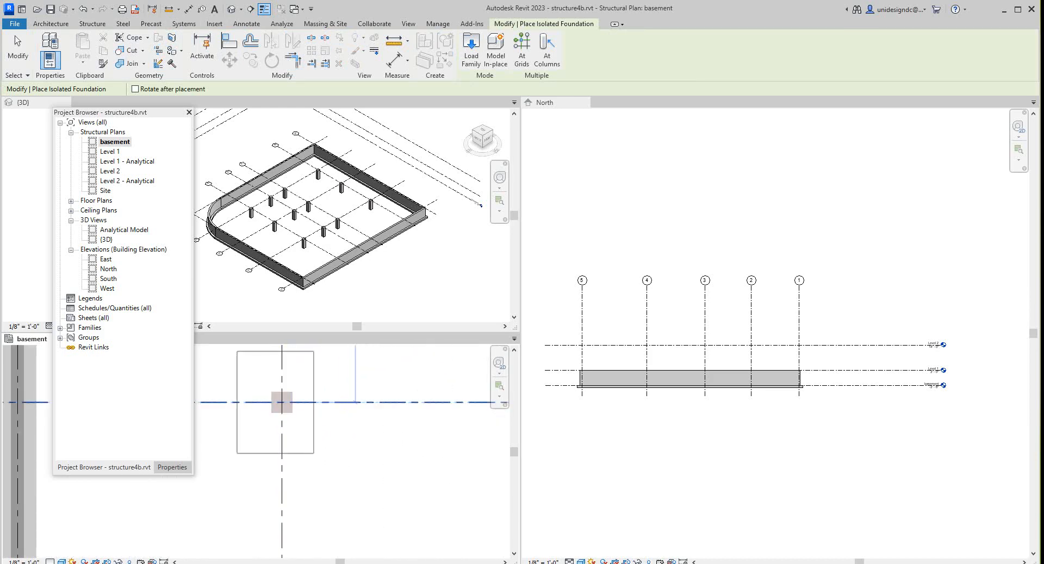
left_click(282, 402)
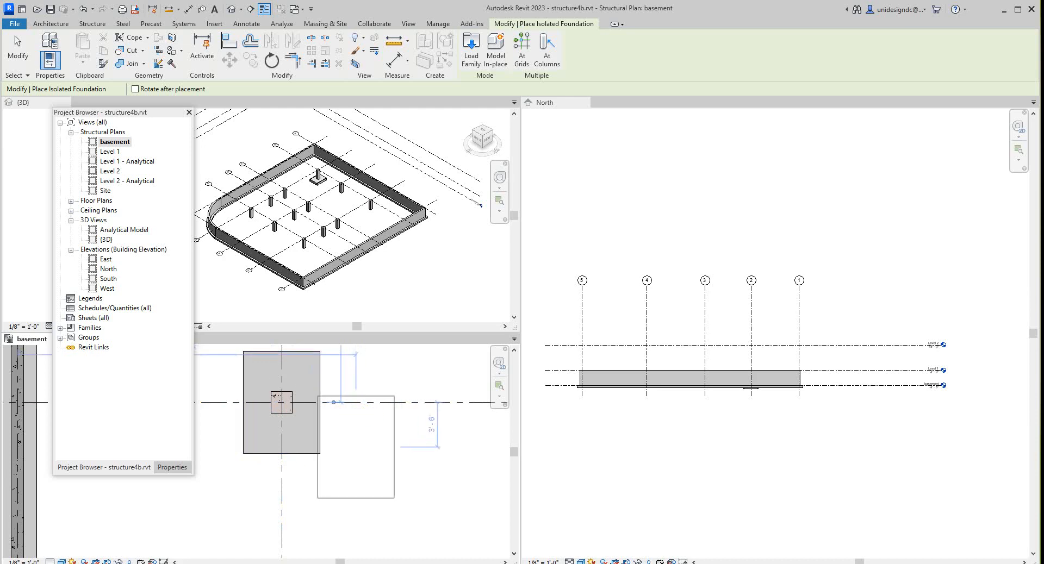
- Place another rectangular isolated footing centred on the column at grids B and 3
scroll(337, 438, "down", 3)
scroll(470, 417, "up", 3)
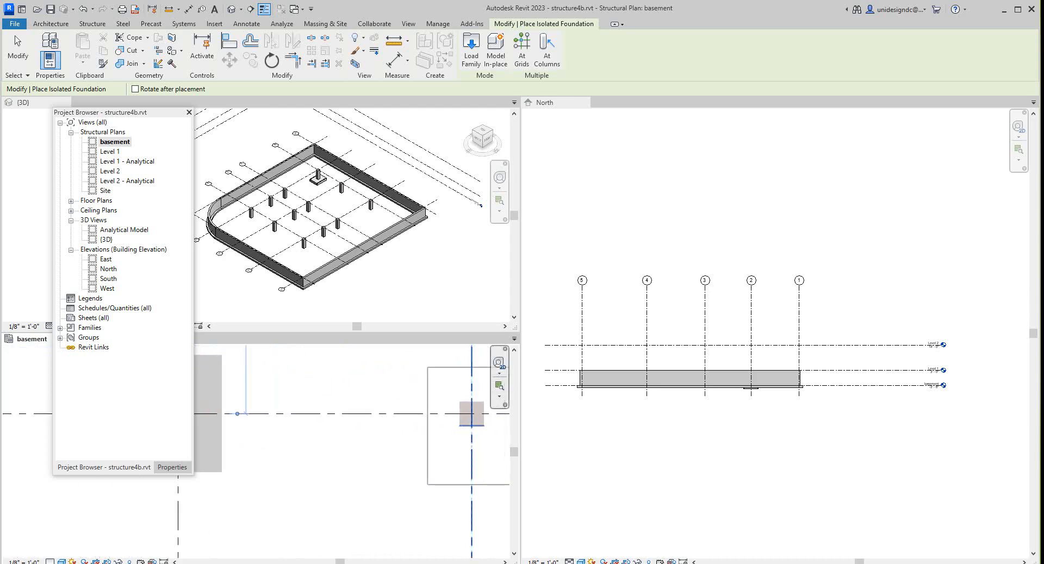
left_click(470, 414)
scroll(405, 443, "down", 2)
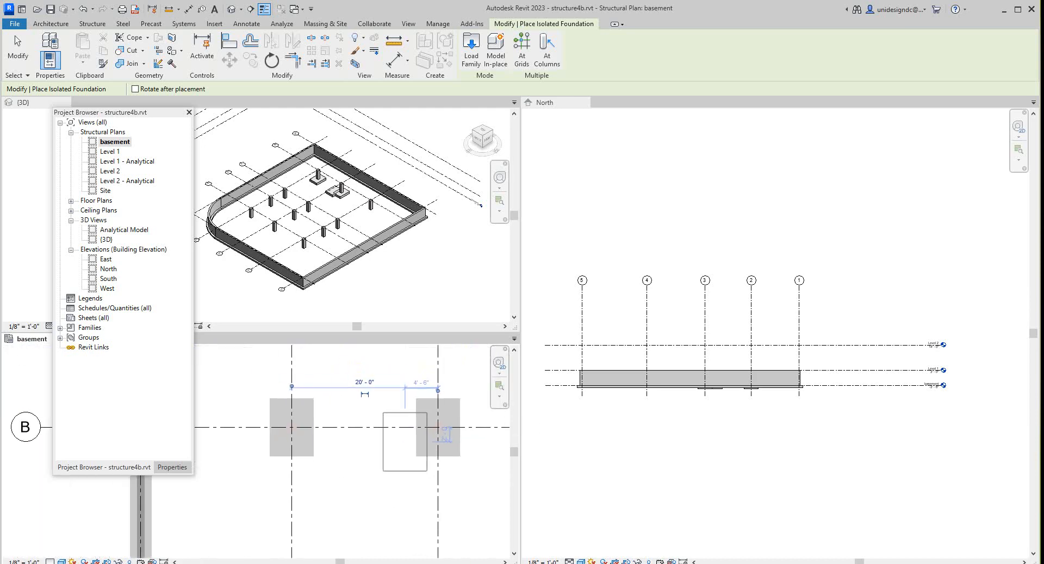
- Place a rectangular isolated footing centred on the column at grids B and 4
middle_click_drag(354, 429, 223, 427)
scroll(484, 428, "up", 1)
middle_click_drag(460, 431, 303, 435)
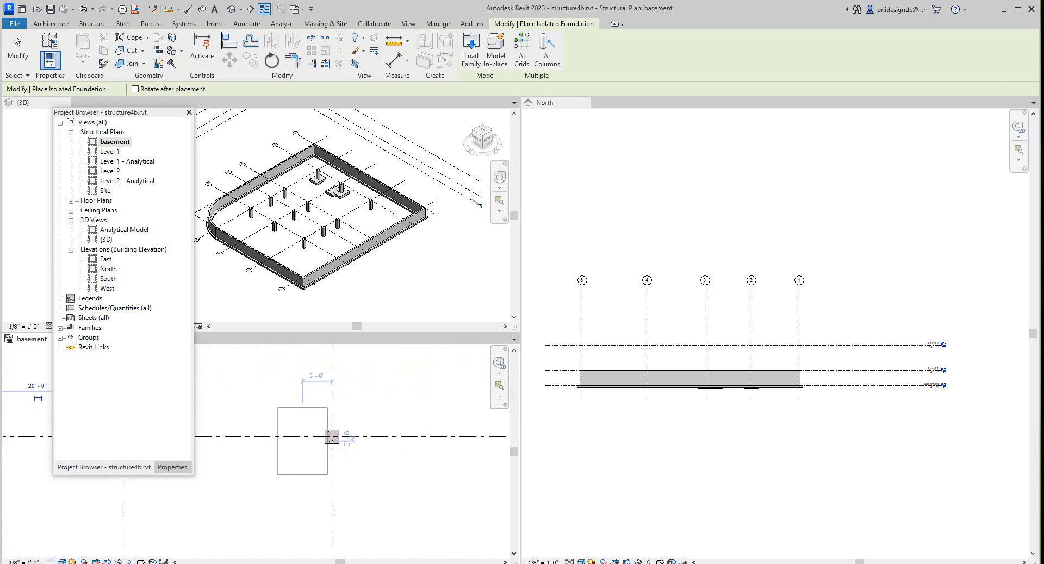
scroll(313, 434, "up", 3)
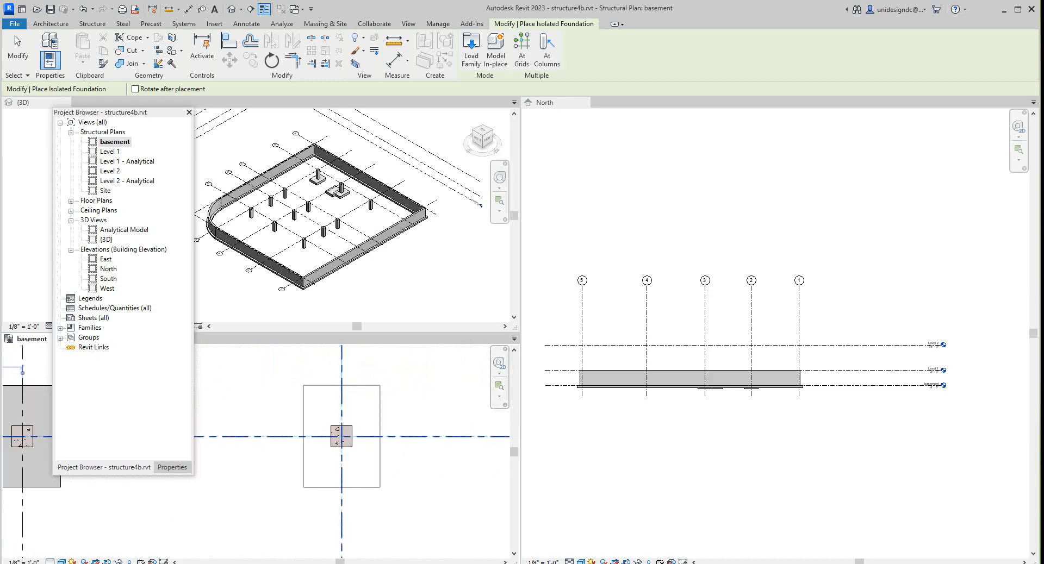
left_click(340, 437)
scroll(341, 436, "down", 2)
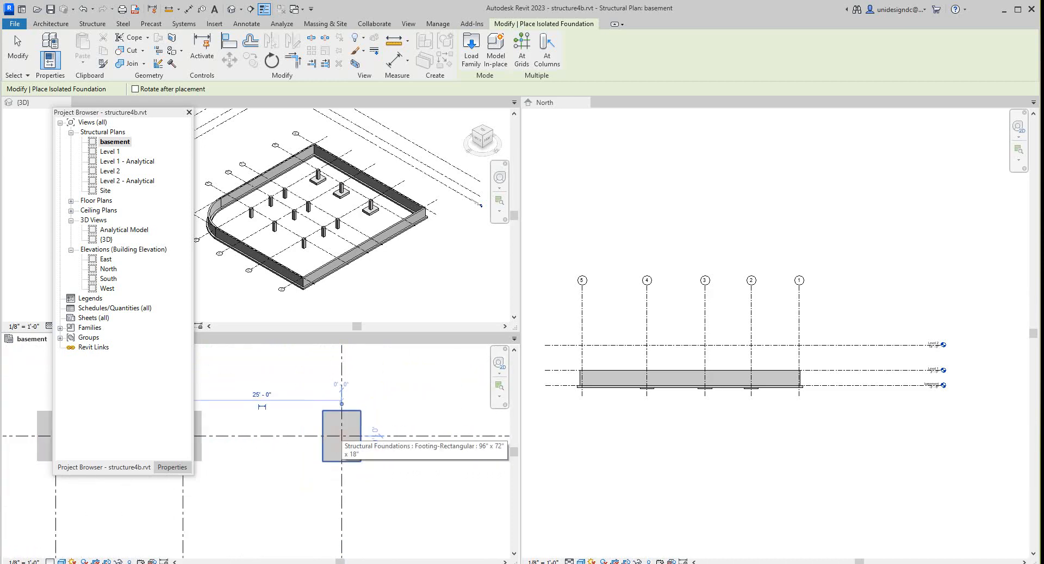
- Place rectangular isolated footings centred on the columns where grid C meets grids 4, 3 and 2
middle_click_drag(338, 431, 350, 366)
scroll(348, 405, "down", 3)
scroll(351, 475, "up", 3)
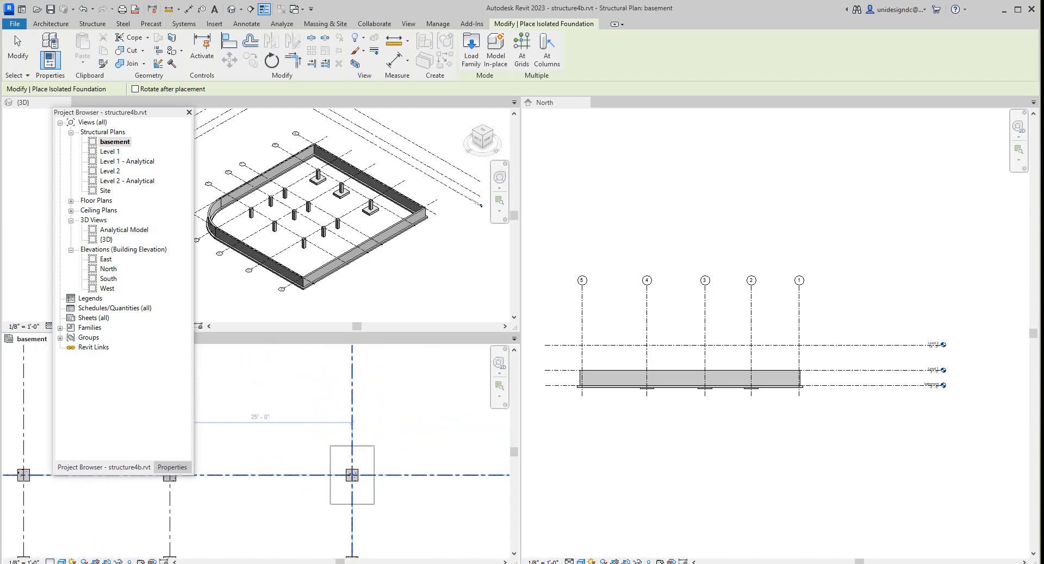
left_click(352, 474)
scroll(320, 484, "down", 2)
middle_click_drag(320, 487, 380, 499)
scroll(313, 491, "up", 1)
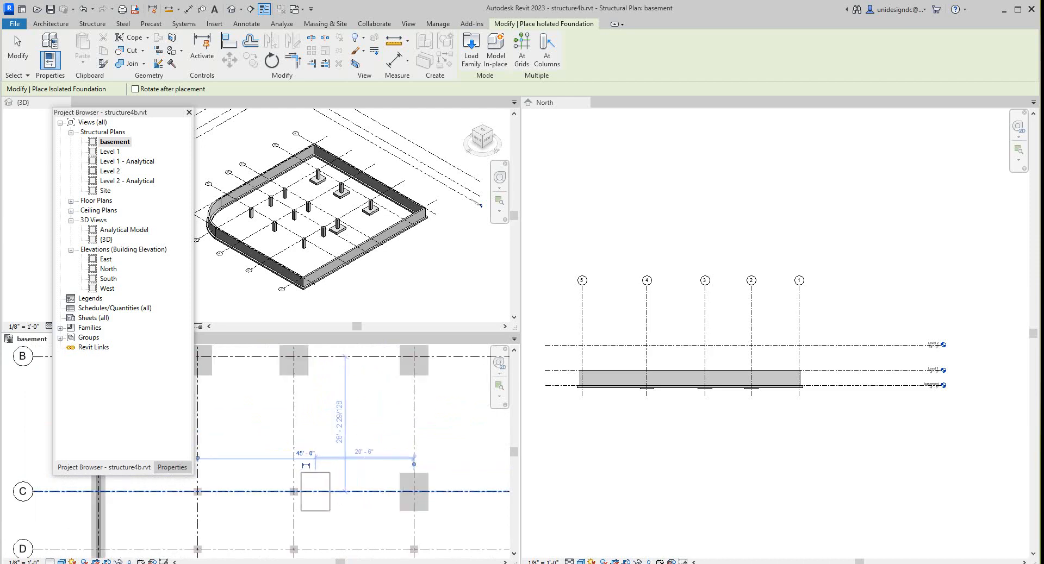
scroll(308, 492, "up", 1)
left_click(292, 492)
scroll(291, 492, "down", 1)
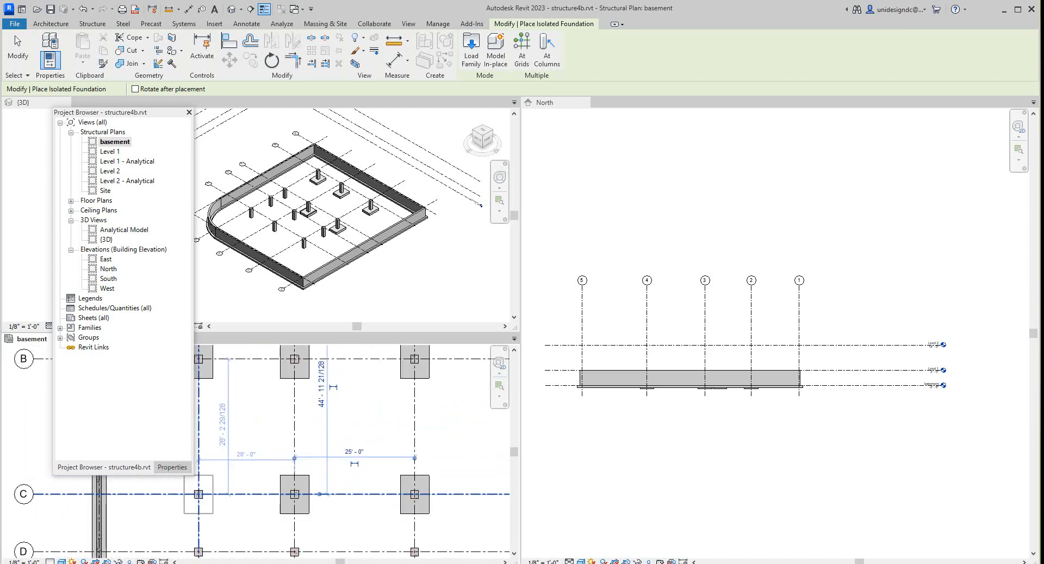
left_click(198, 495)
- Place rectangular isolated footings centred on the columns where grid D meets grids 2, 3 and 4
scroll(201, 498, "up", 2)
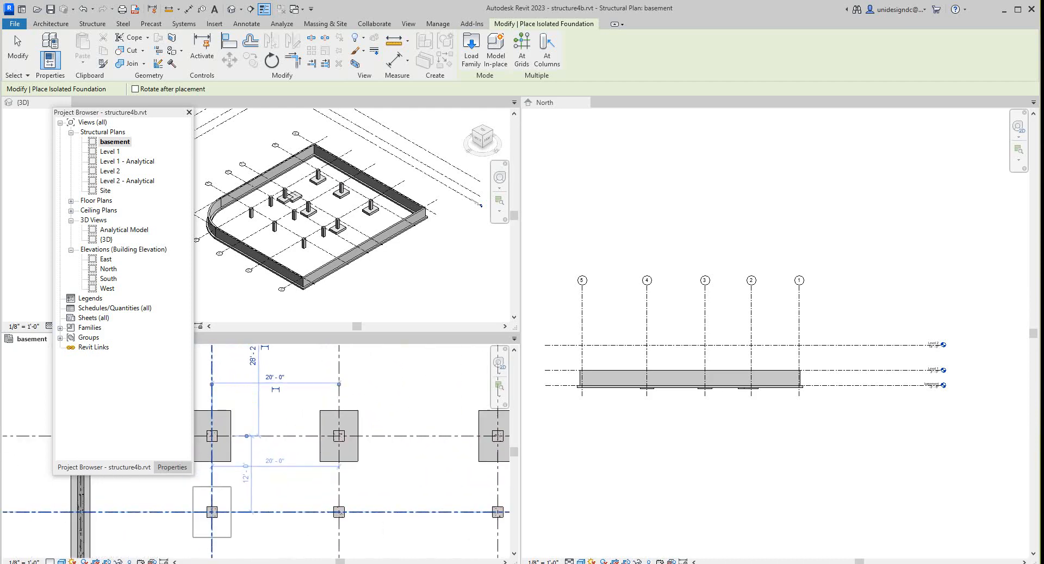
left_click(212, 512)
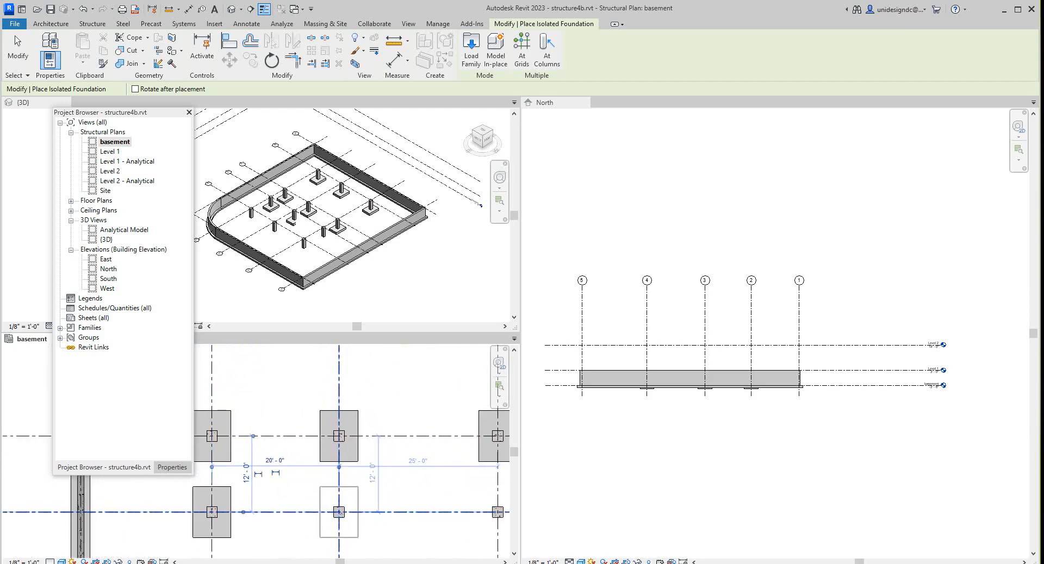
left_click(338, 512)
scroll(313, 485, "down", 3)
middle_click_drag(269, 485, 226, 413)
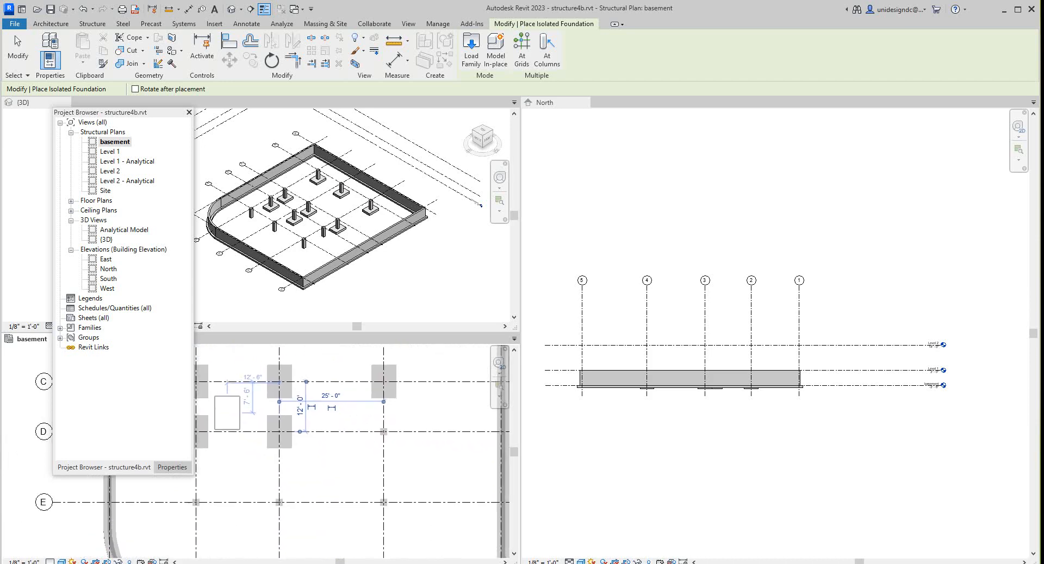
scroll(371, 452, "up", 2)
scroll(386, 428, "up", 1)
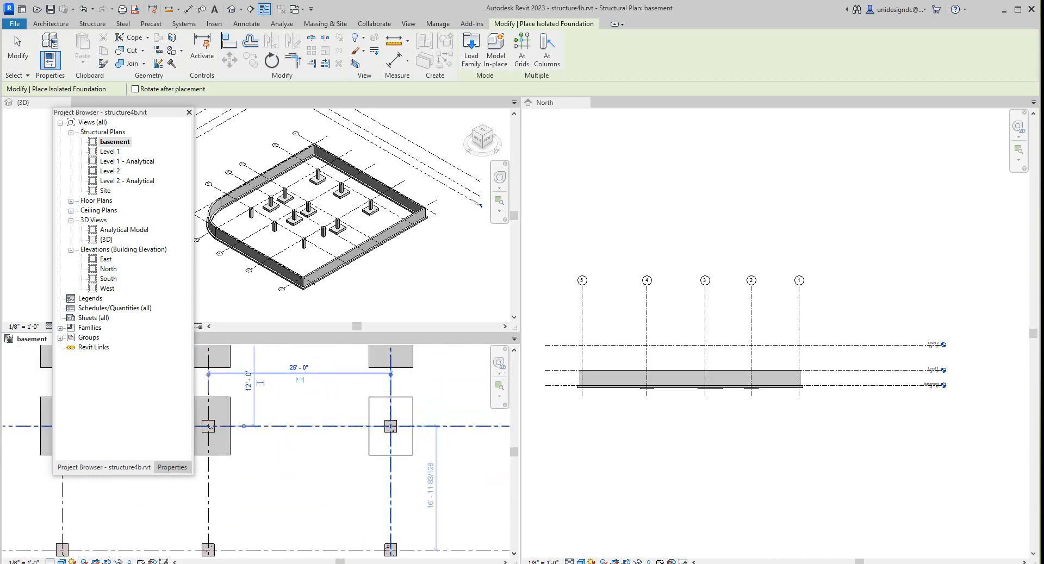
left_click(390, 427)
- Place rectangular isolated footings centred on the columns where grid E meets grids 4, 3 and 2
scroll(386, 372, "down", 1)
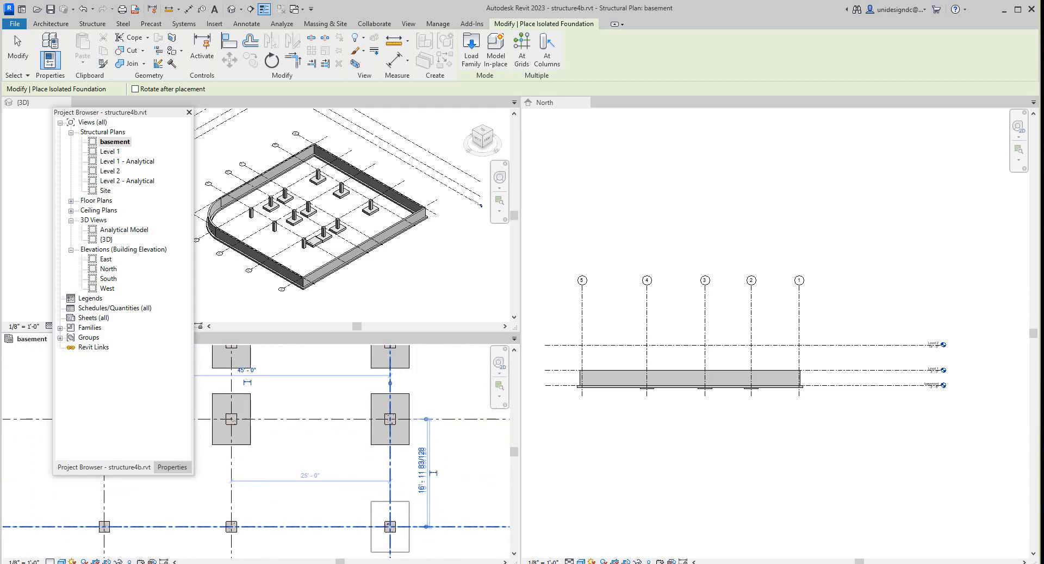
left_click(390, 527)
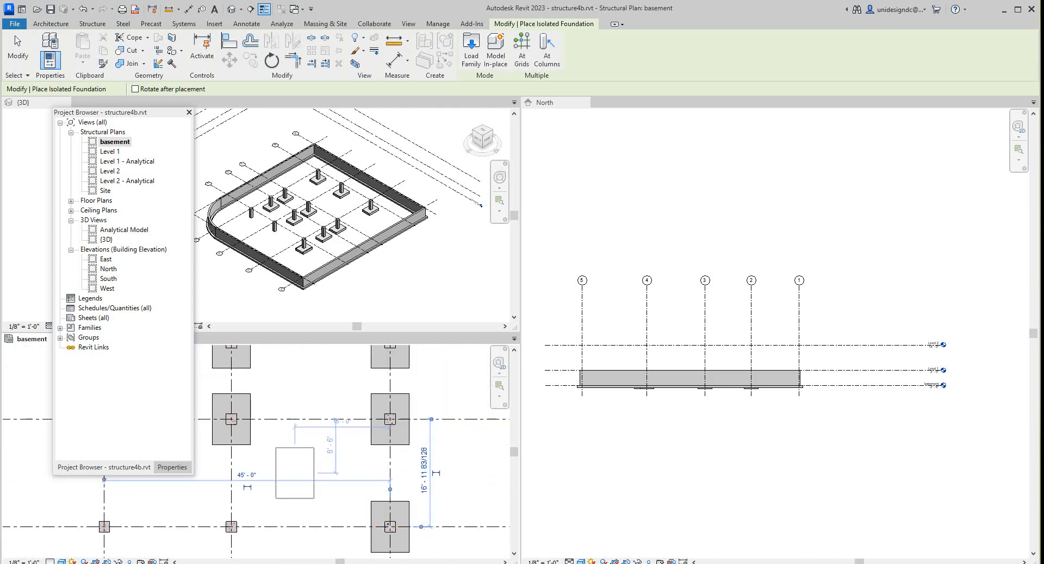
scroll(295, 471, "down", 2)
scroll(253, 509, "up", 3)
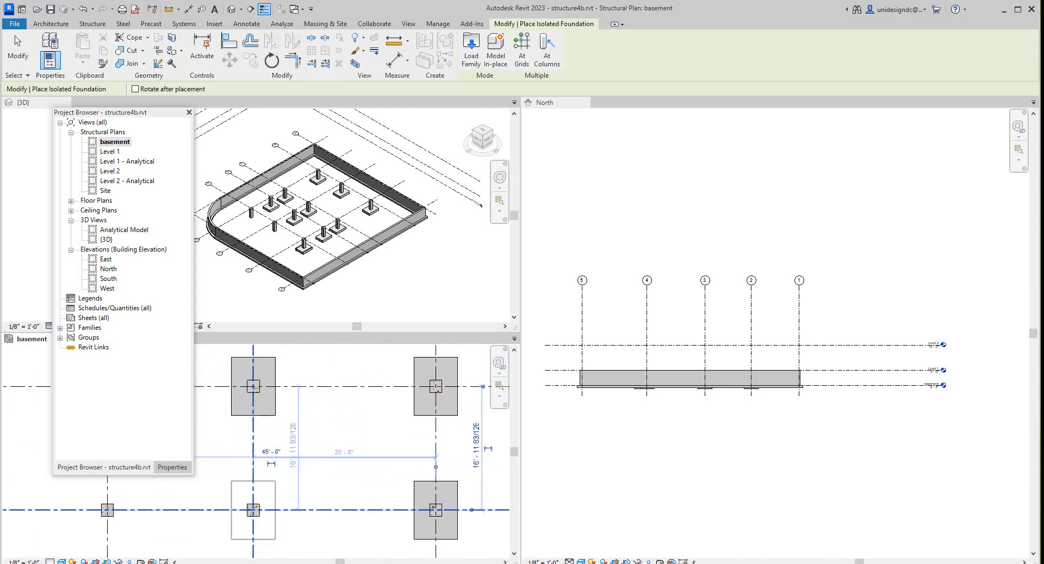
left_click(252, 510)
scroll(257, 498, "down", 2)
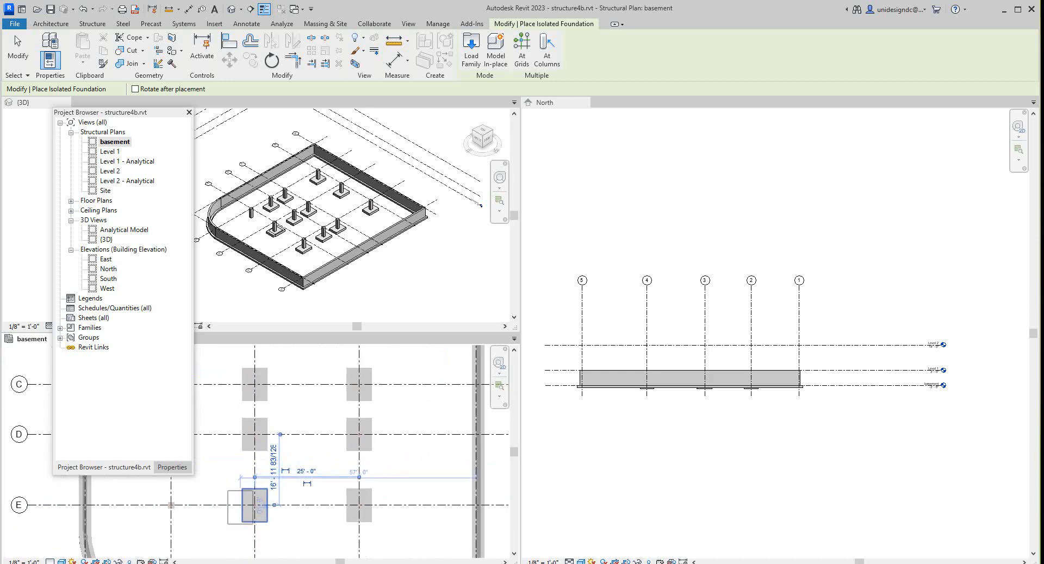
scroll(185, 518, "up", 1)
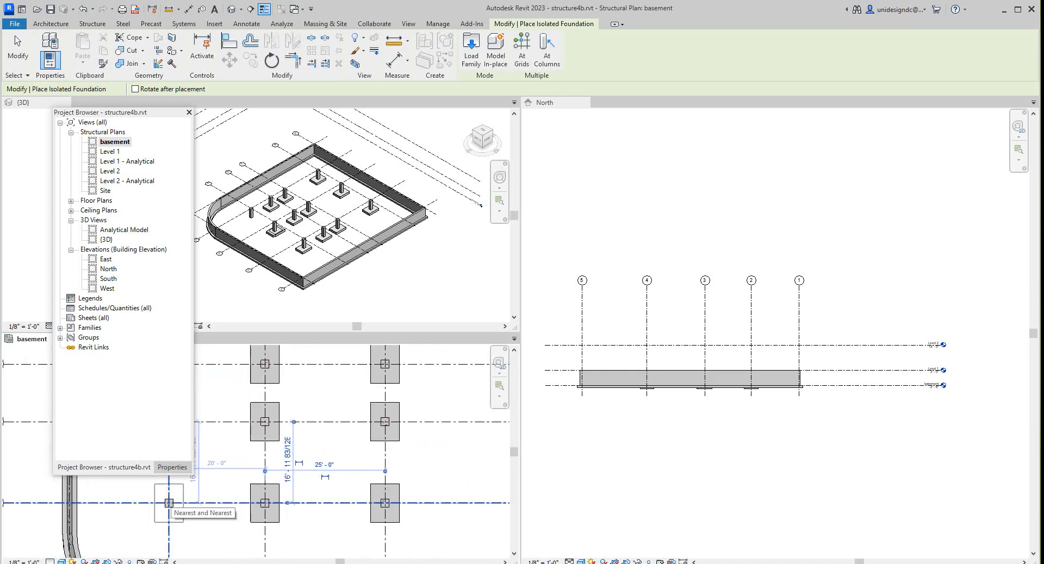
left_click(168, 503)
- Move the Project Browser clear of the model and return the tiled views to tabs, ending footing placement
scroll(348, 530, "down", 3)
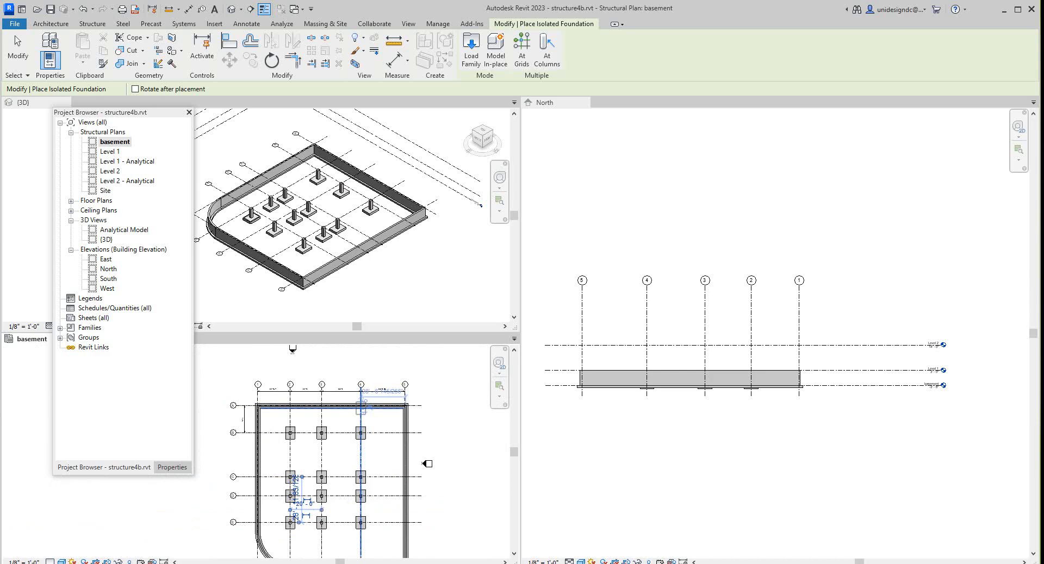
scroll(646, 383, "up", 3)
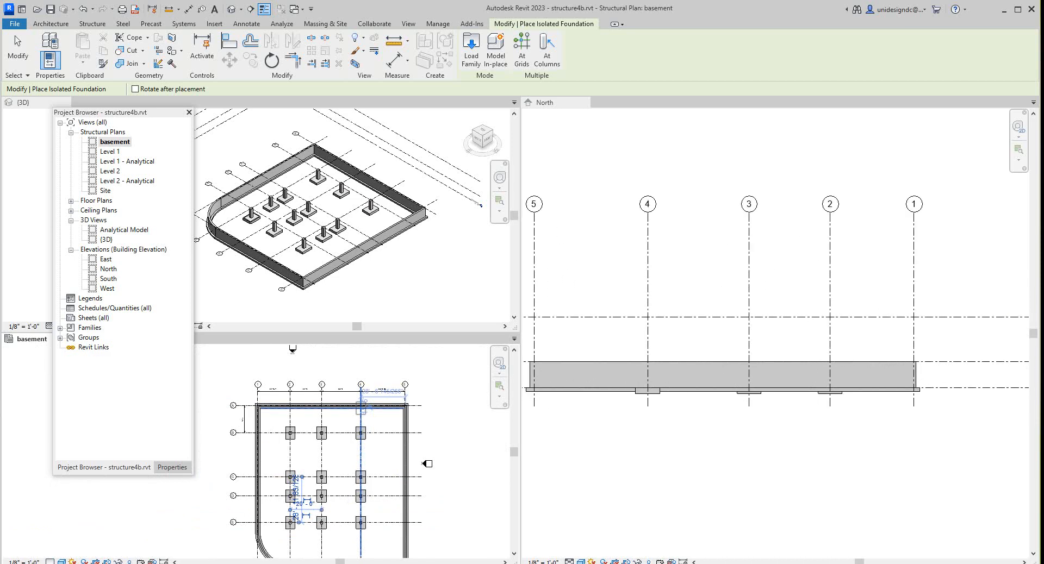
scroll(316, 460, "down", 1)
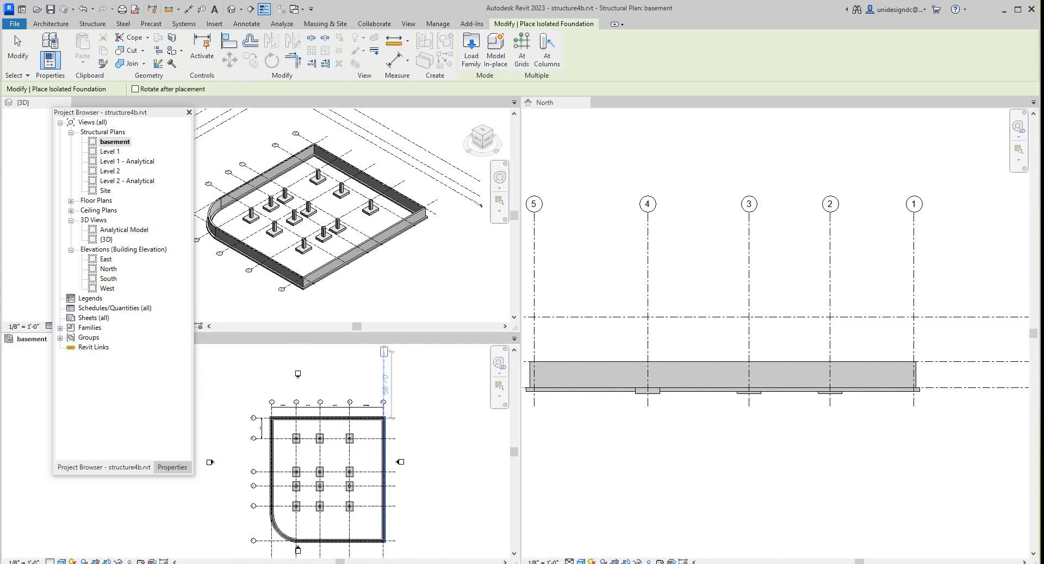
left_click_drag(109, 112, 45, 257)
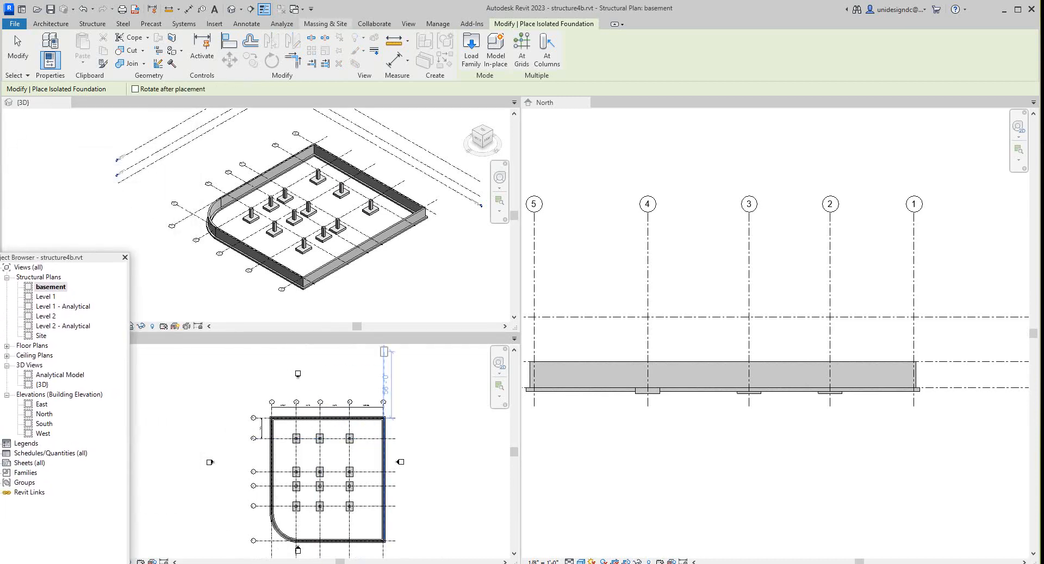
left_click(408, 23)
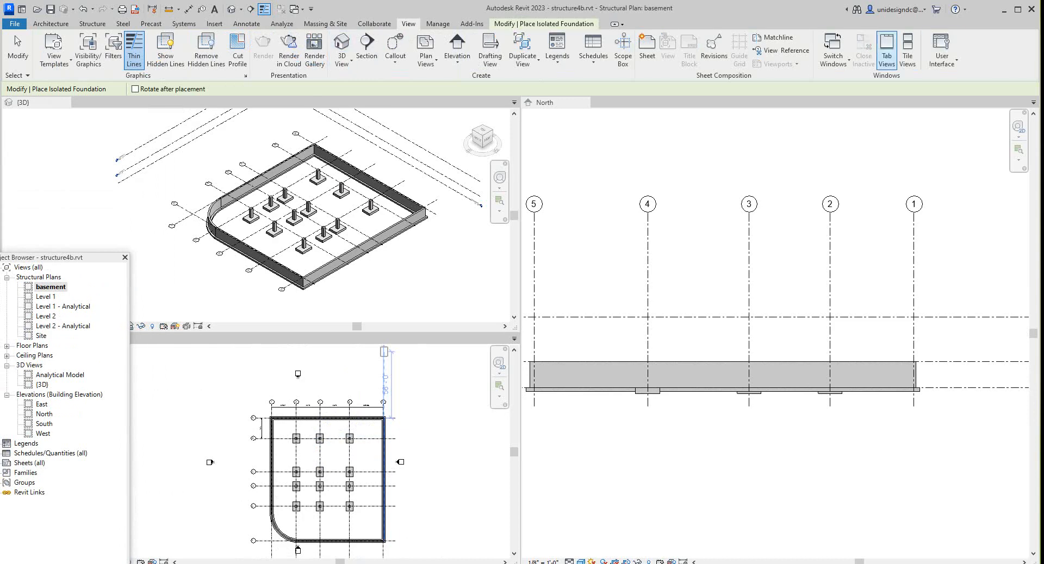
left_click(886, 52)
right_click(603, 328)
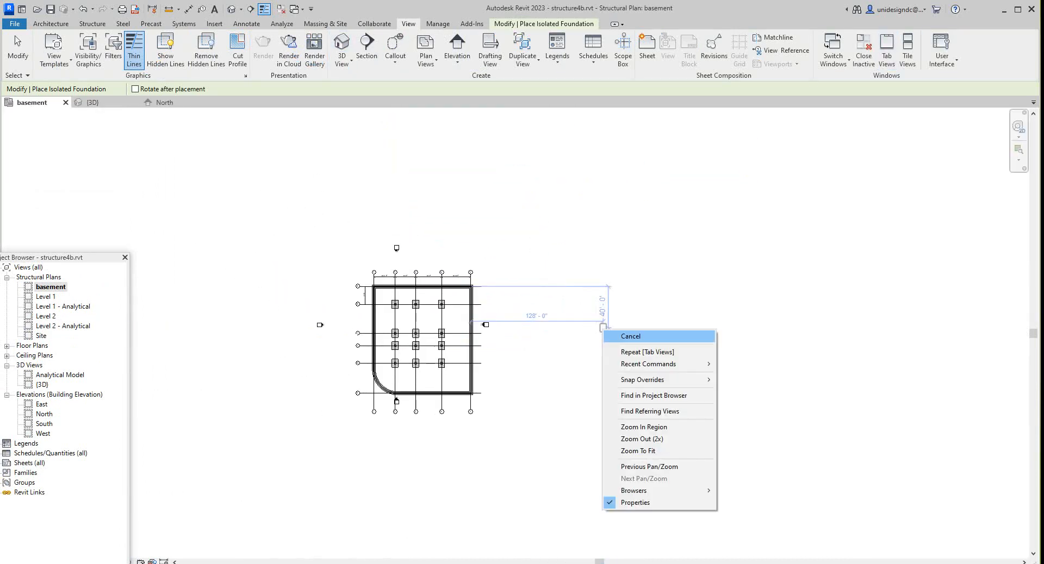
left_click(631, 336)
- Examine the footing layout against the column grid in the basement plan
scroll(416, 293, "up", 5)
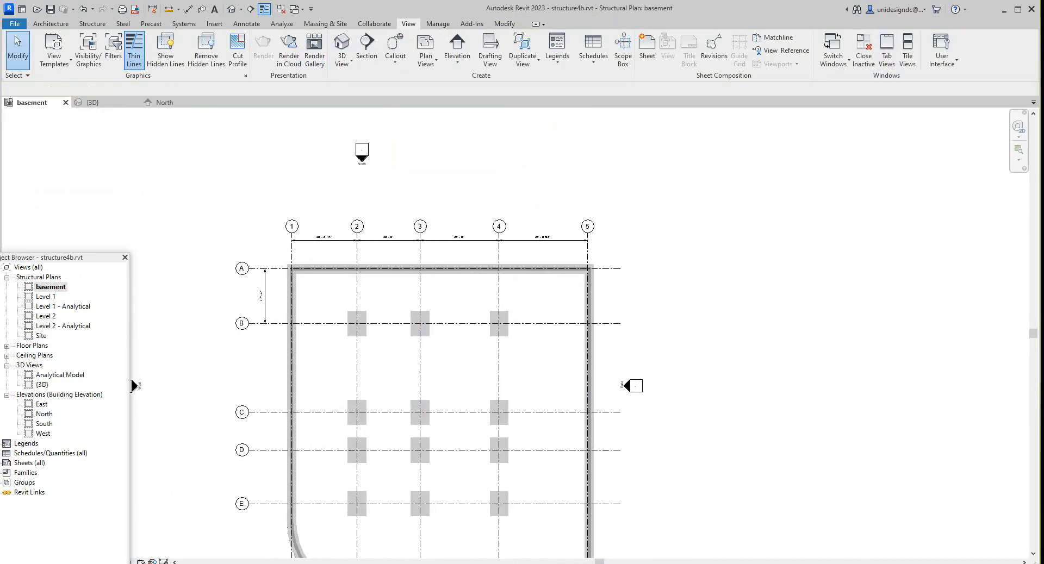
scroll(415, 168, "down", 2)
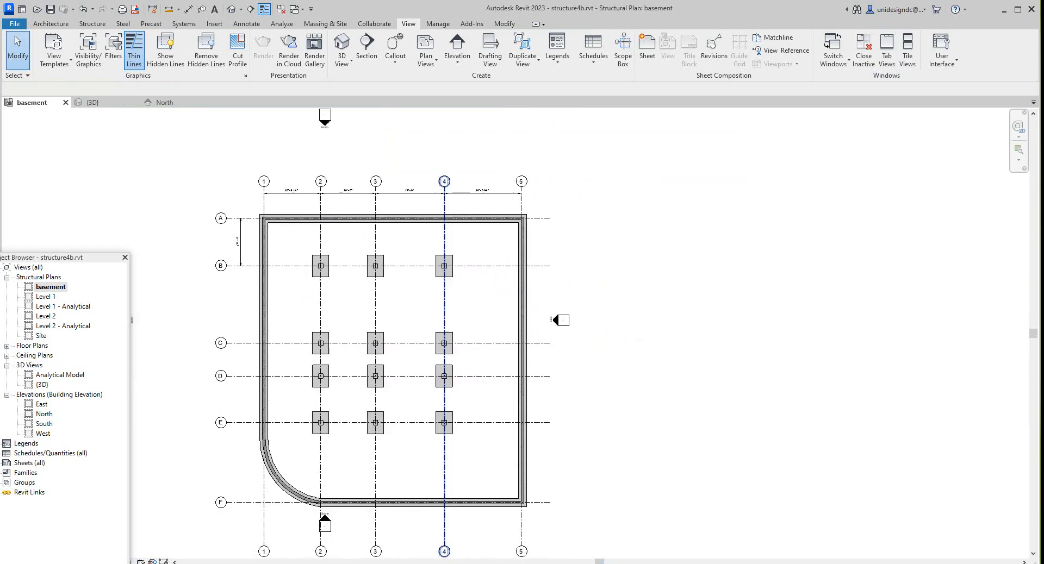
scroll(422, 400, "up", 3)
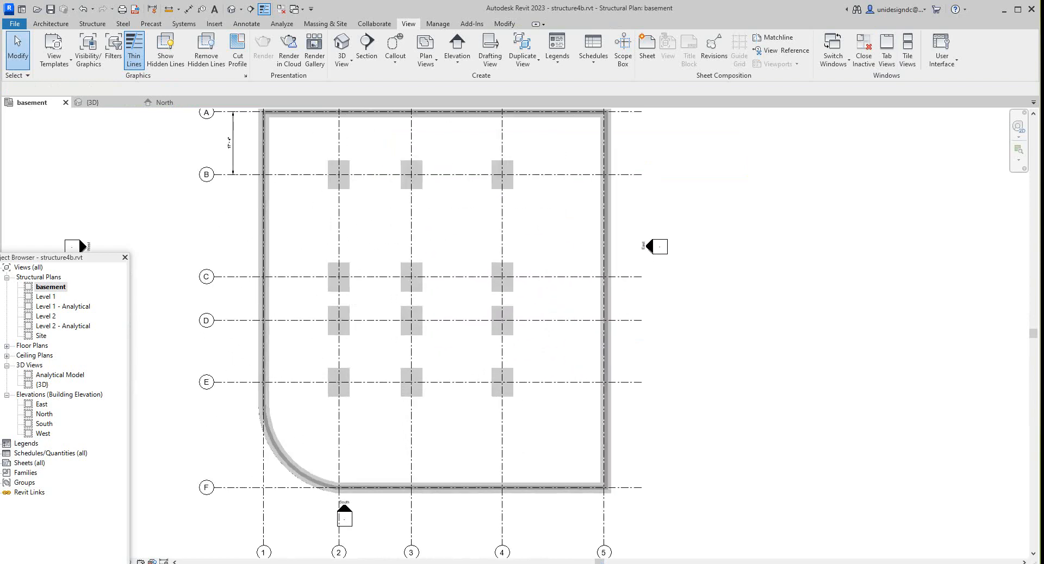
scroll(359, 457, "up", 2)
scroll(360, 458, "down", 4)
middle_click_drag(360, 458, 363, 491)
scroll(332, 247, "up", 2)
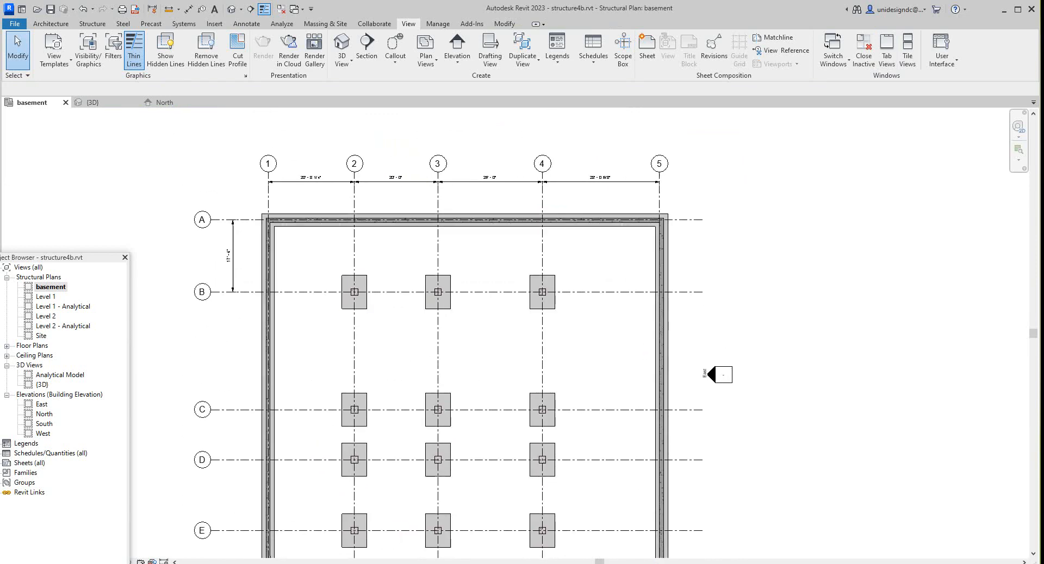
- Examine the footings, columns and foundation walls from several sides in the 3D view
left_click(102, 102)
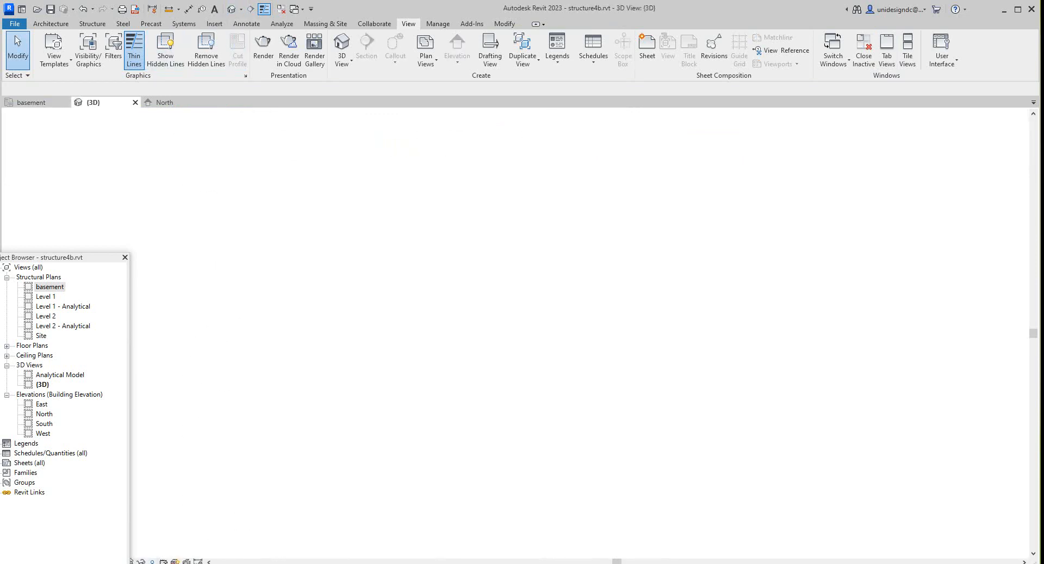
middle_click_drag(317, 220, 489, 354)
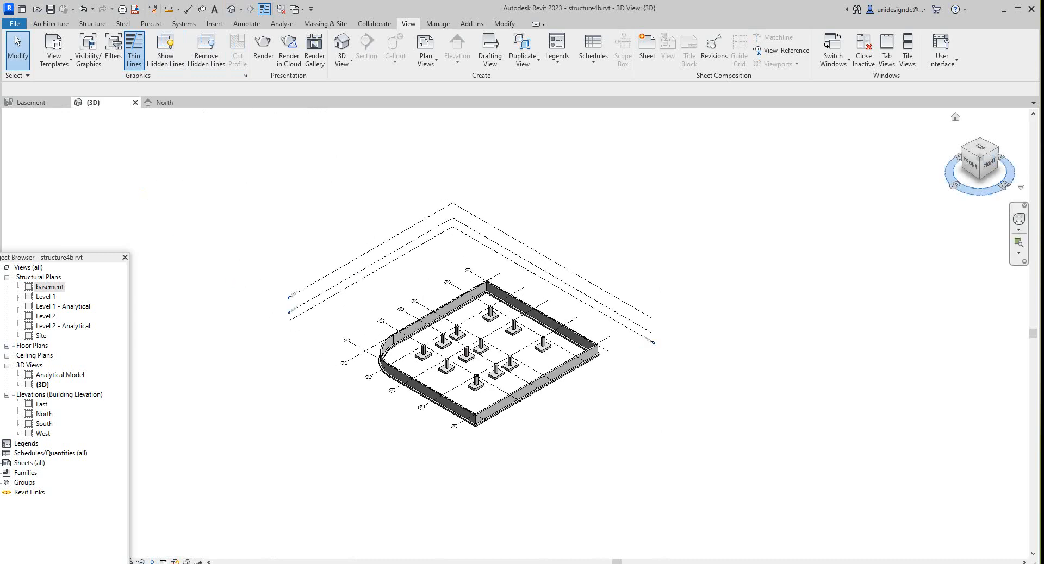
mouse_move(970, 163)
left_mouse_down()
mouse_move(979, 190)
mouse_move(1002, 198)
mouse_move(1025, 163)
left_mouse_up()
scroll(632, 319, "up", 5)
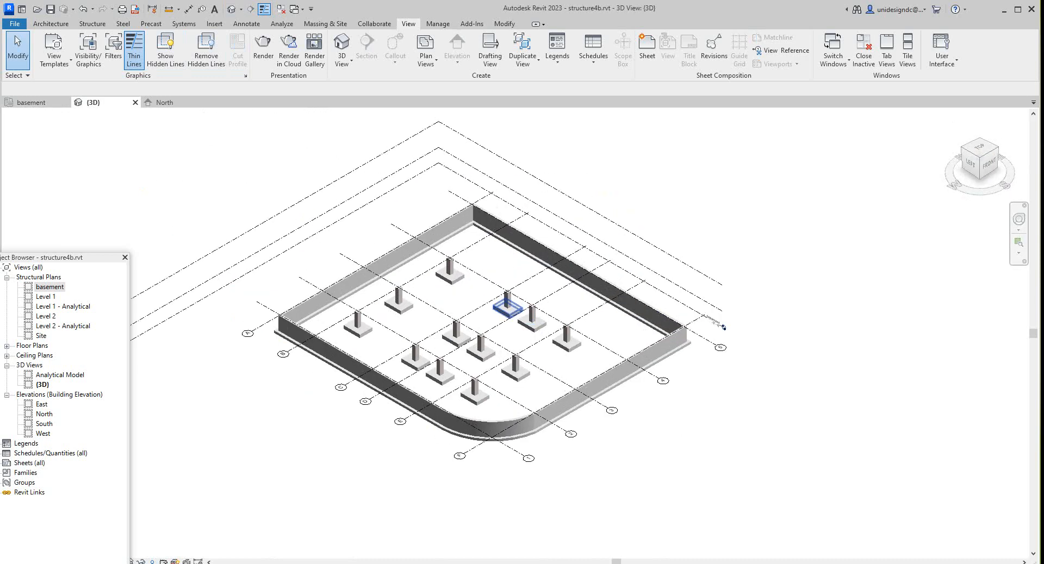
scroll(348, 295, "down", 3)
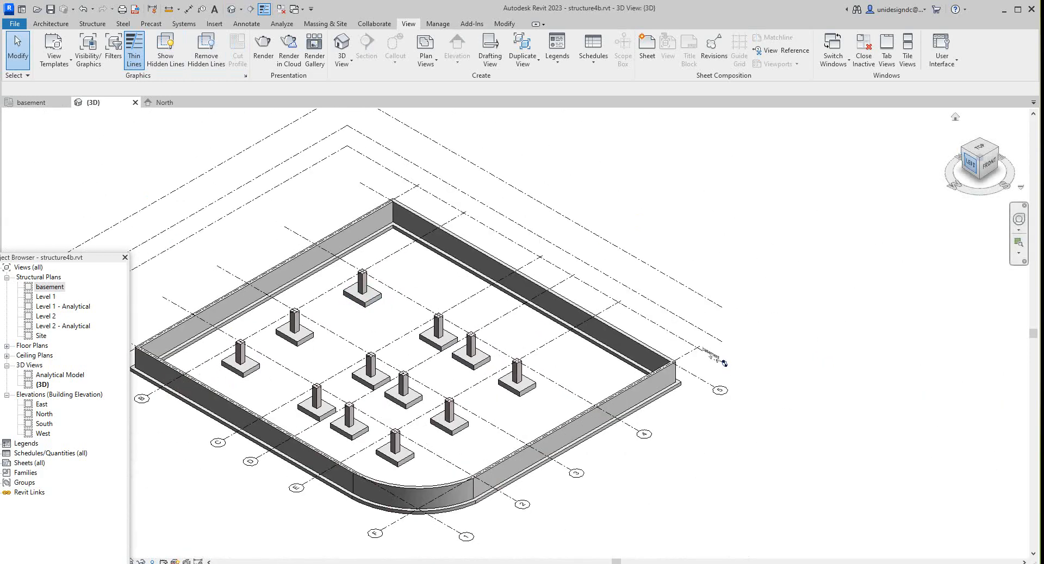
mouse_move(725, 363)
middle_mouse_down("shift")
mouse_move(736, 348)
mouse_move(765, 405)
middle_mouse_up("shift")
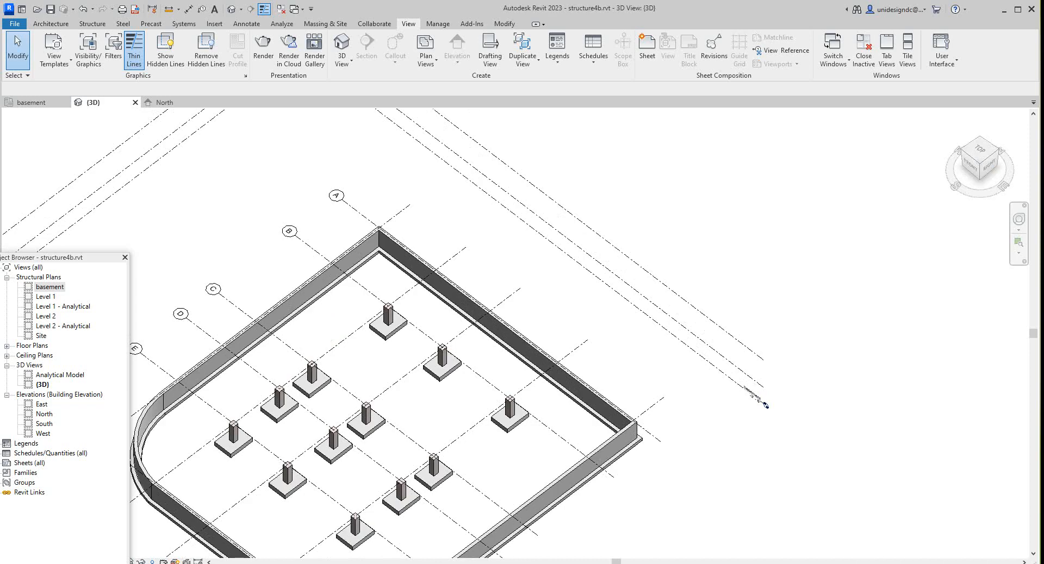
scroll(409, 466, "down", 2)
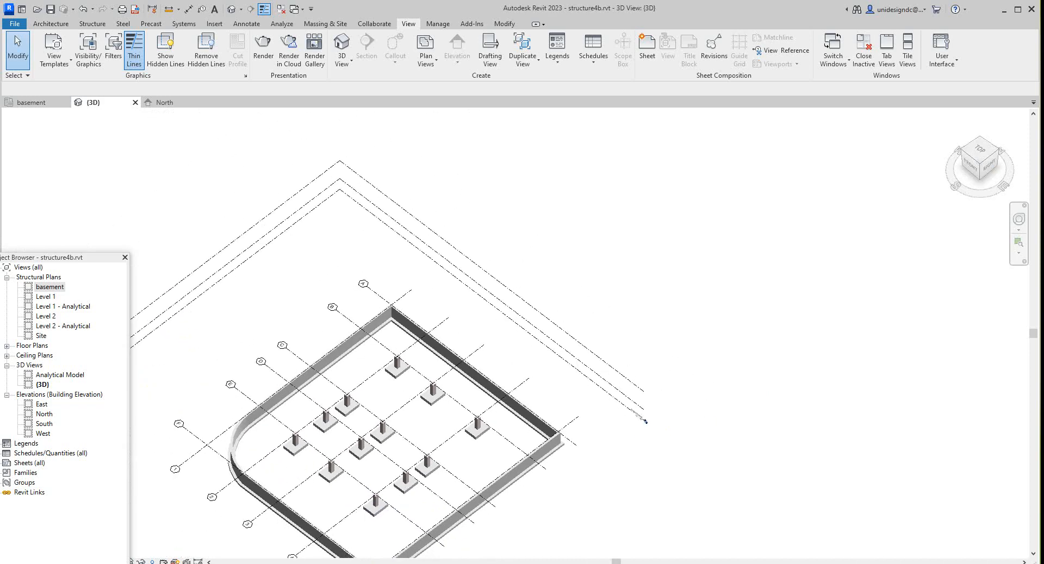
mouse_move(341, 486)
middle_mouse_down()
mouse_move(455, 406)
mouse_move(441, 412)
mouse_move(439, 430)
mouse_move(434, 393)
mouse_move(409, 381)
mouse_move(489, 408)
mouse_move(574, 417)
mouse_move(604, 391)
middle_mouse_up()
scroll(455, 406, "up", 3)
scroll(444, 392, "up", 1)
scroll(924, 239, "down", 1)
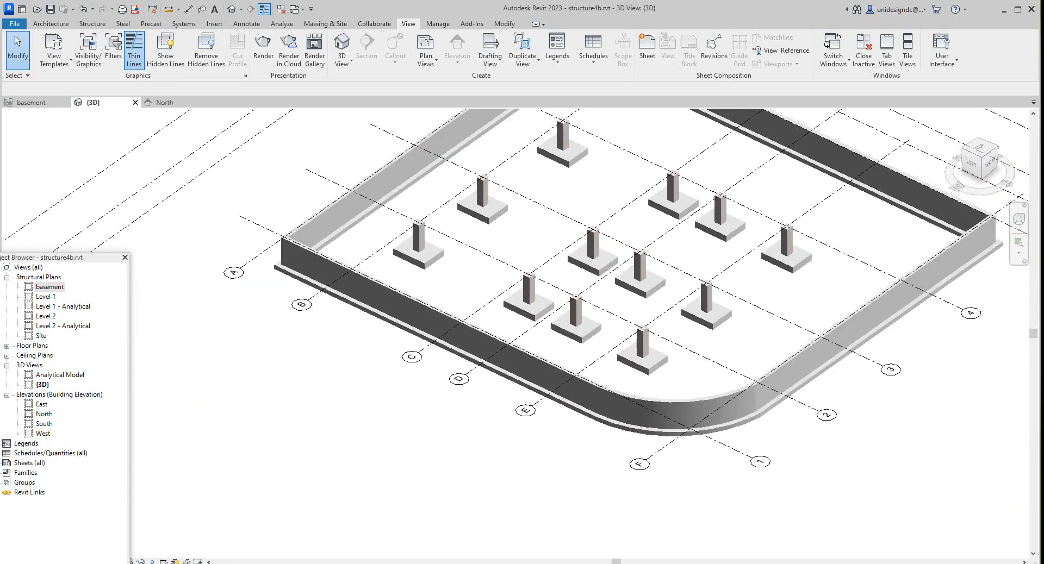
middle_click_drag(924, 234, 835, 347)
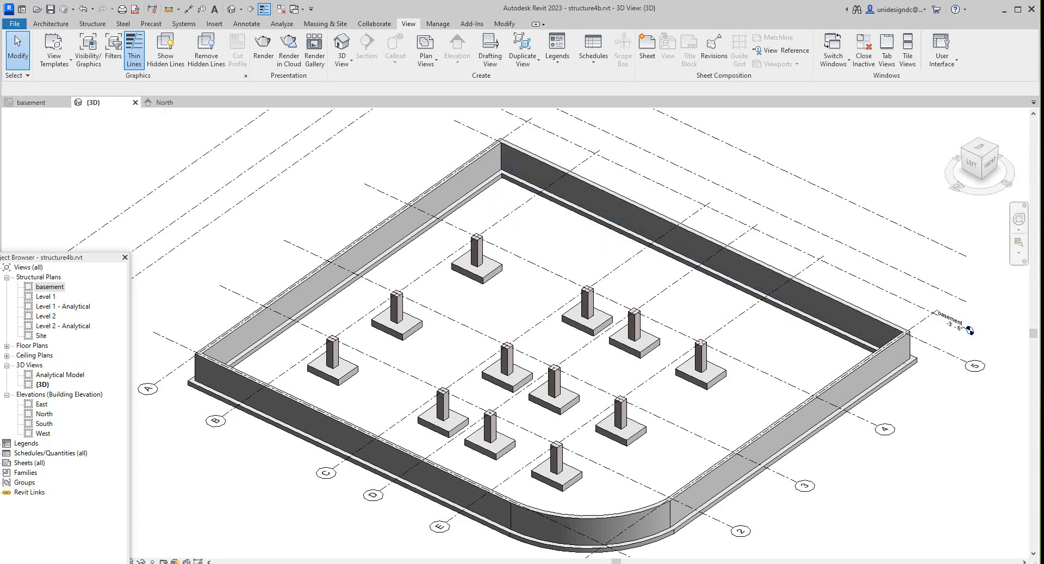
mouse_move(464, 563)
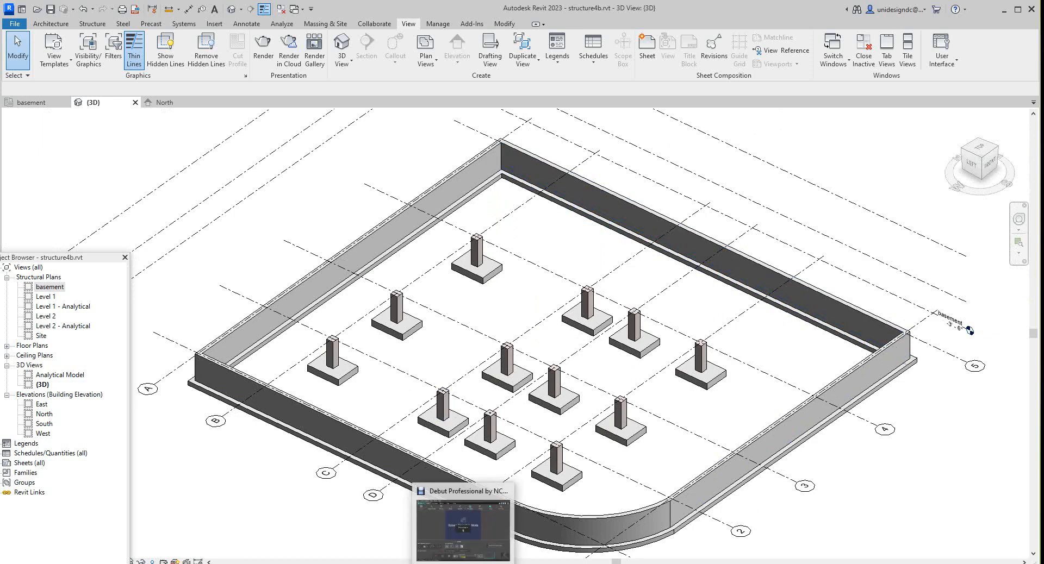
left_click(463, 526)
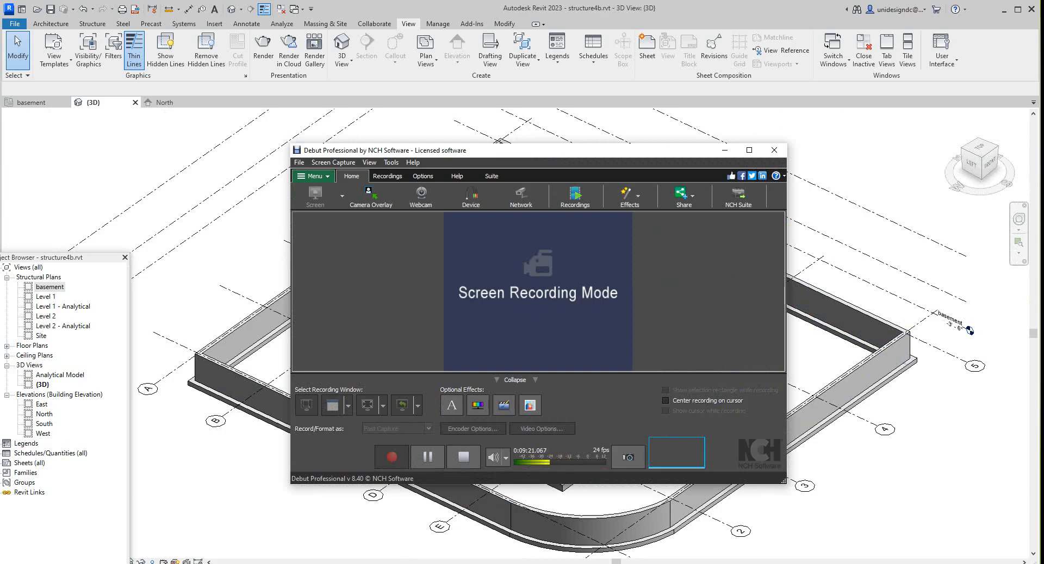